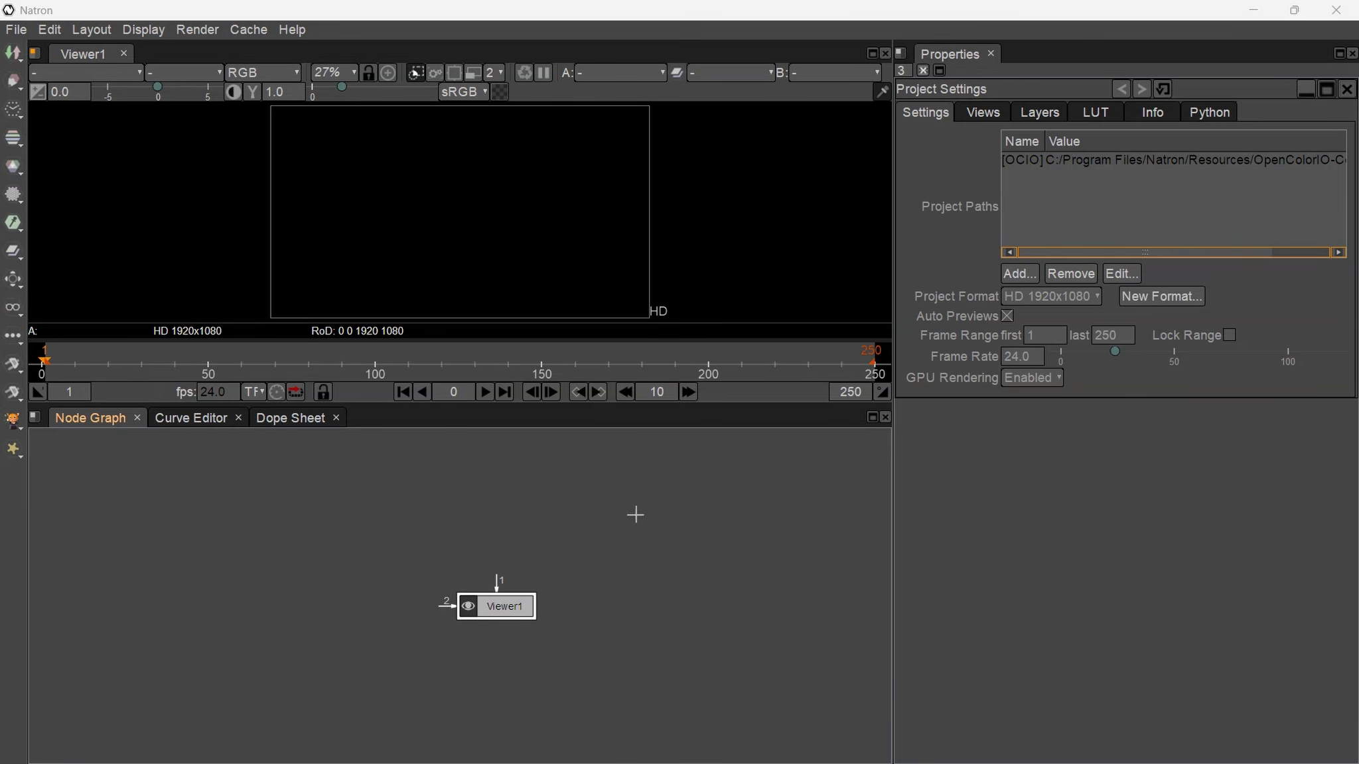
# - Set the project frame rate to 25 fps and the frame range to 1–125, keeping HD 1920x1080
pyautogui.click(501, 610)
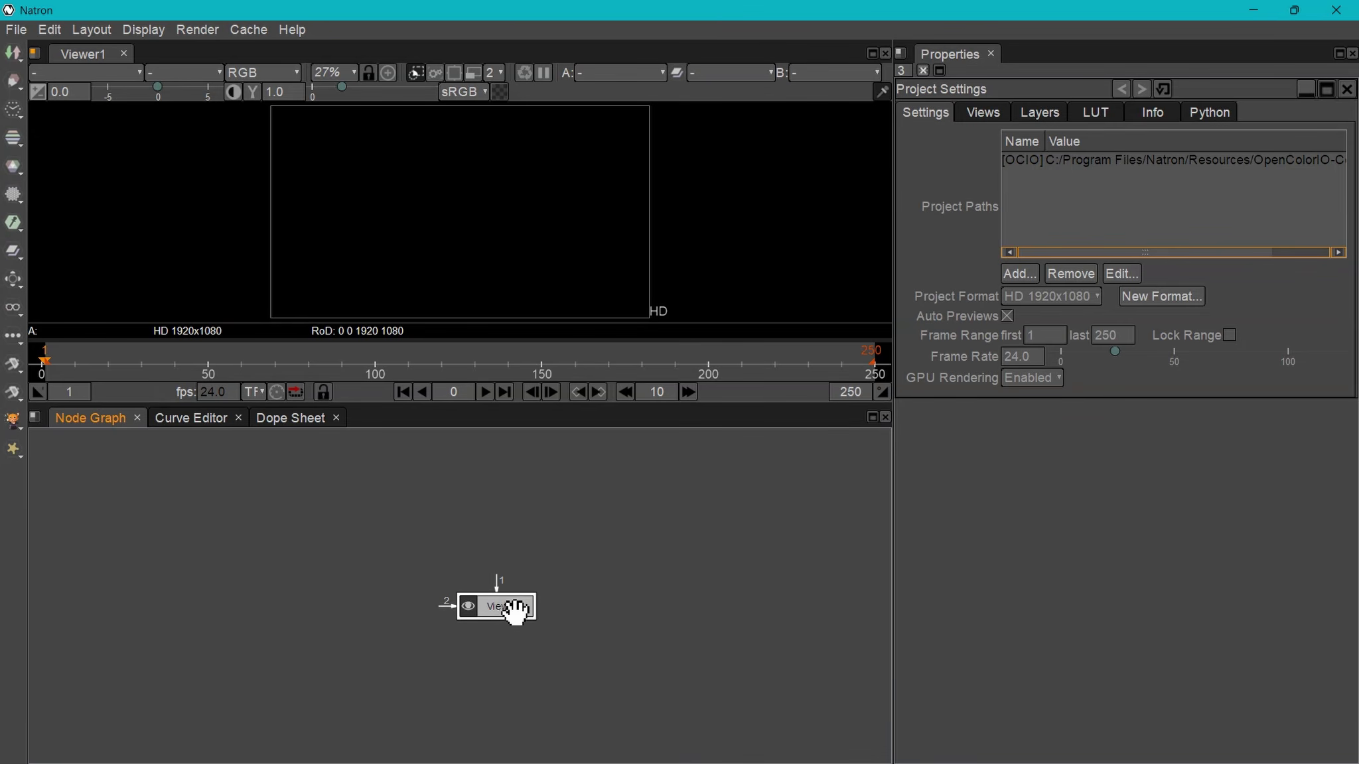
pyautogui.click(1019, 359)
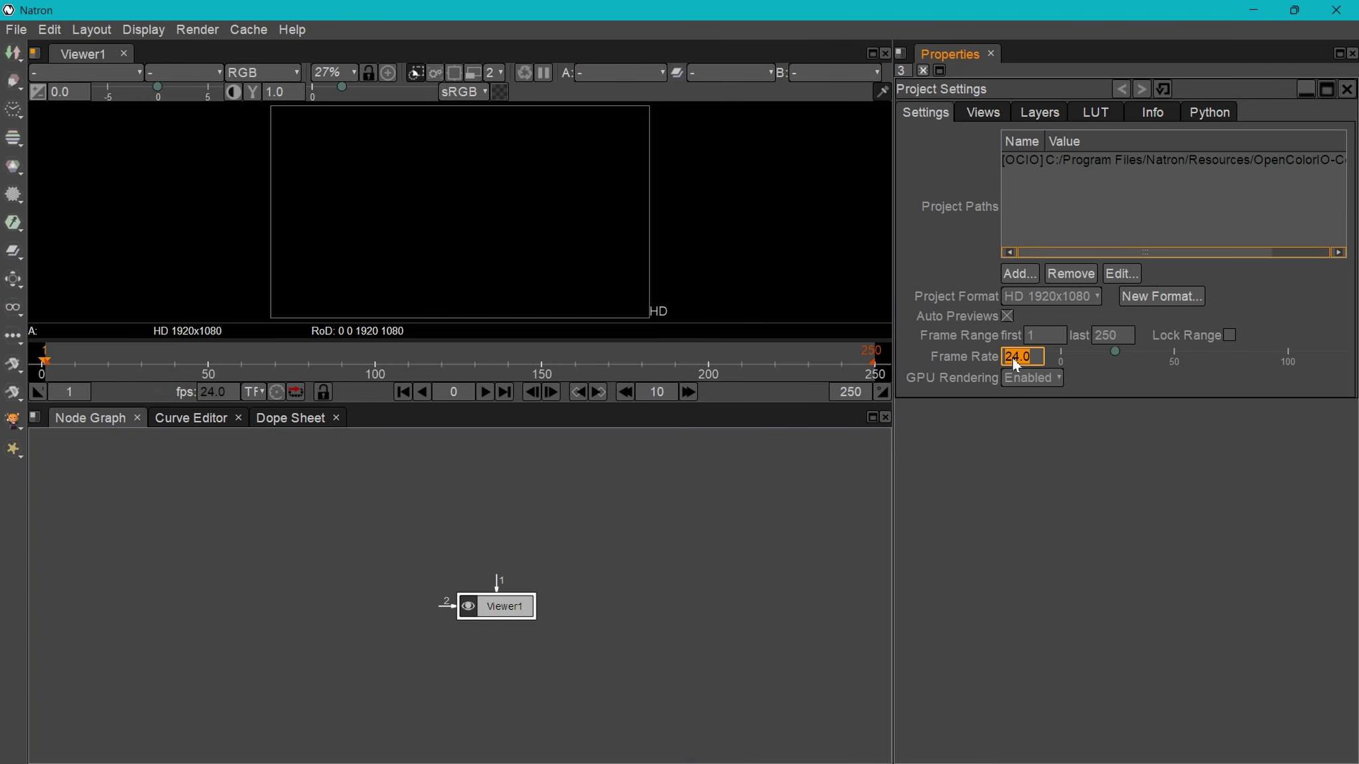
pyautogui.press('Return')
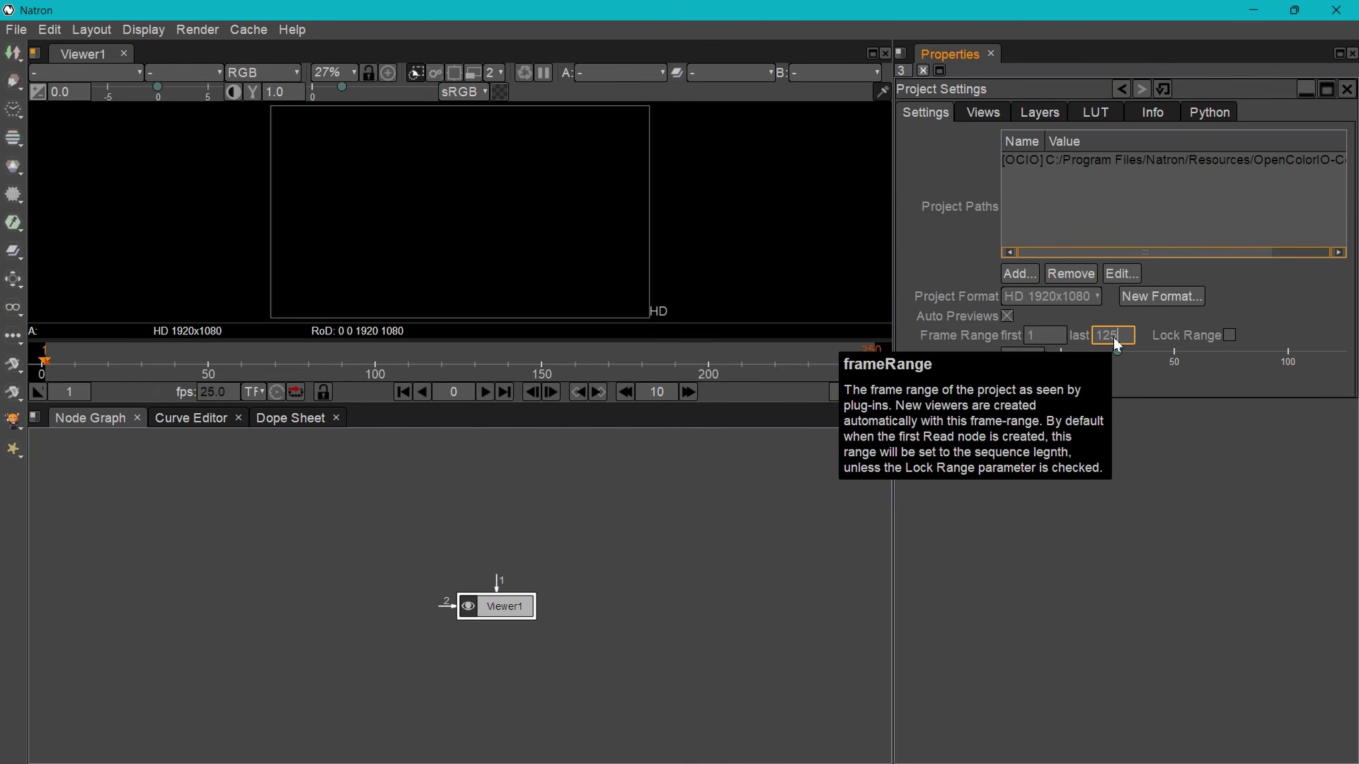
pyautogui.press('Return')
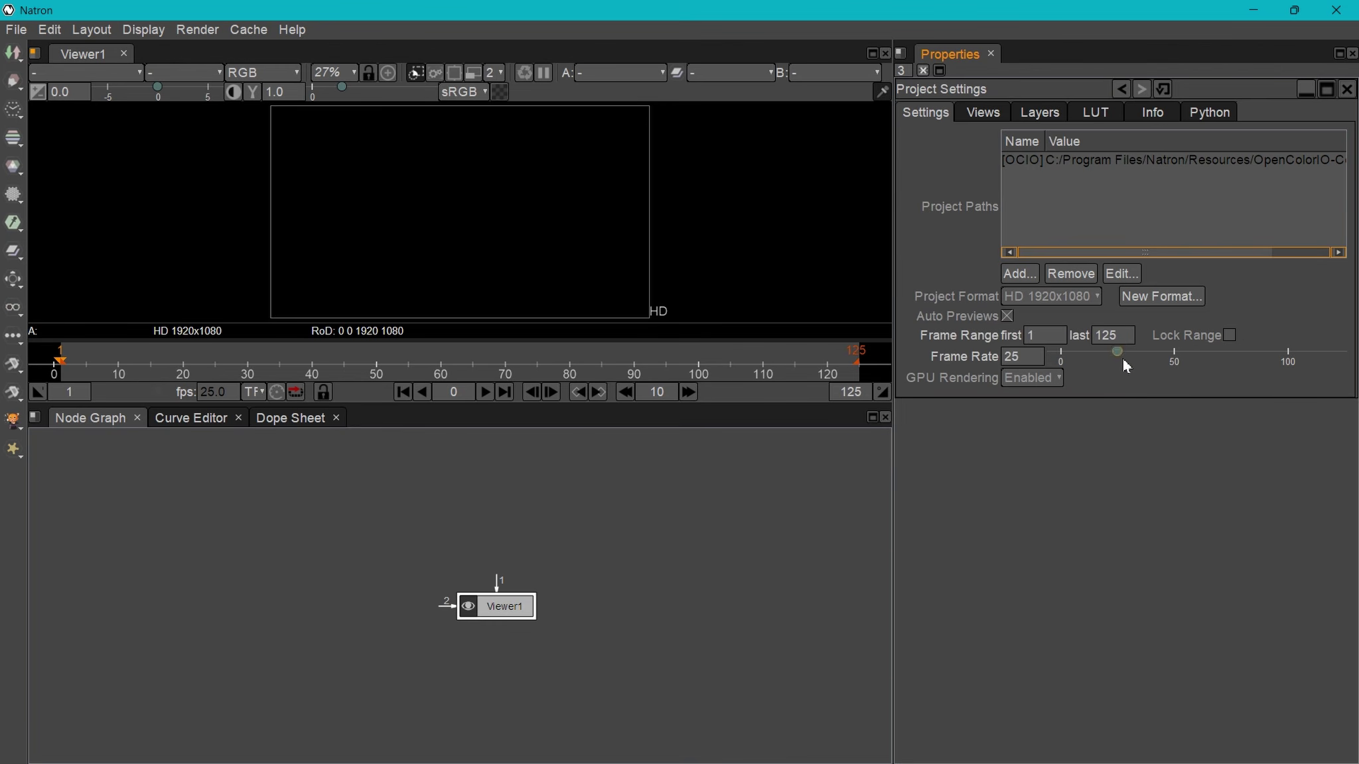
pyautogui.click(1042, 299)
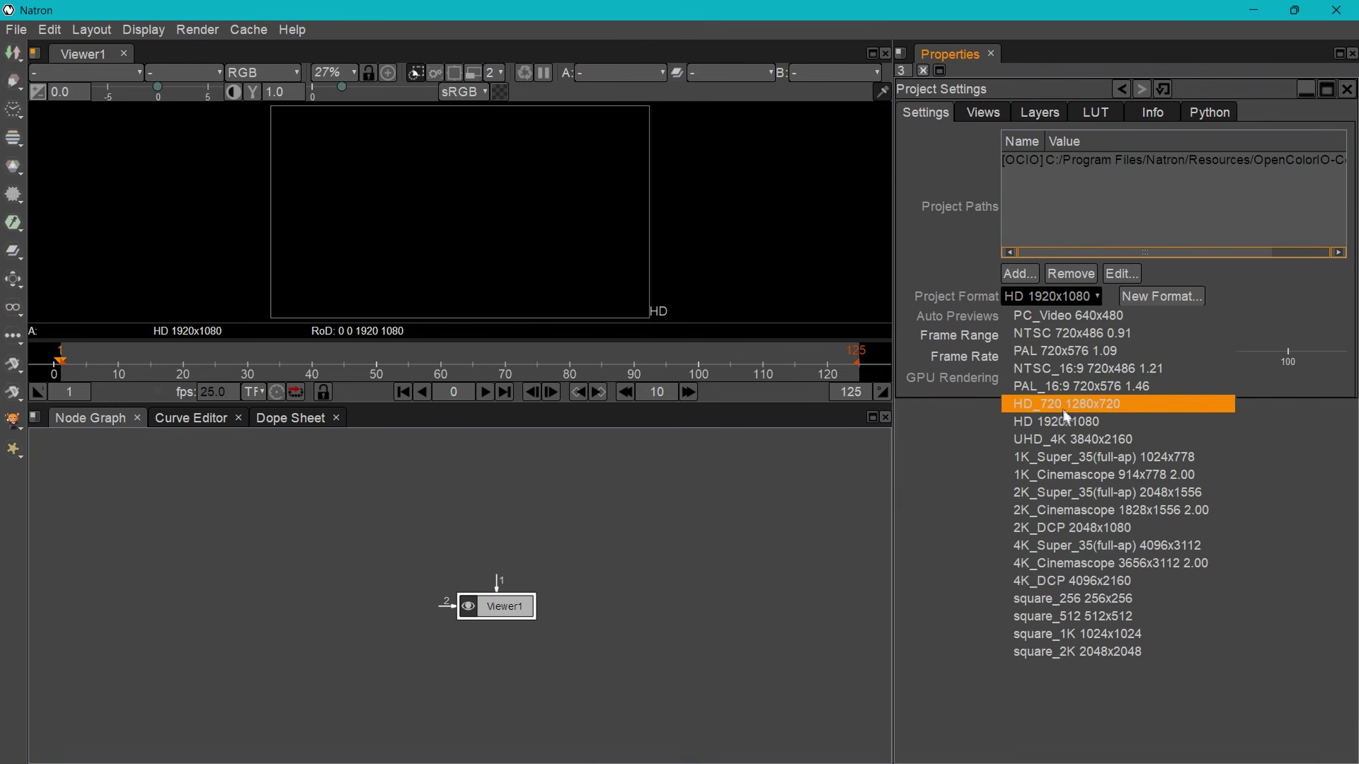
pyautogui.click(1066, 426)
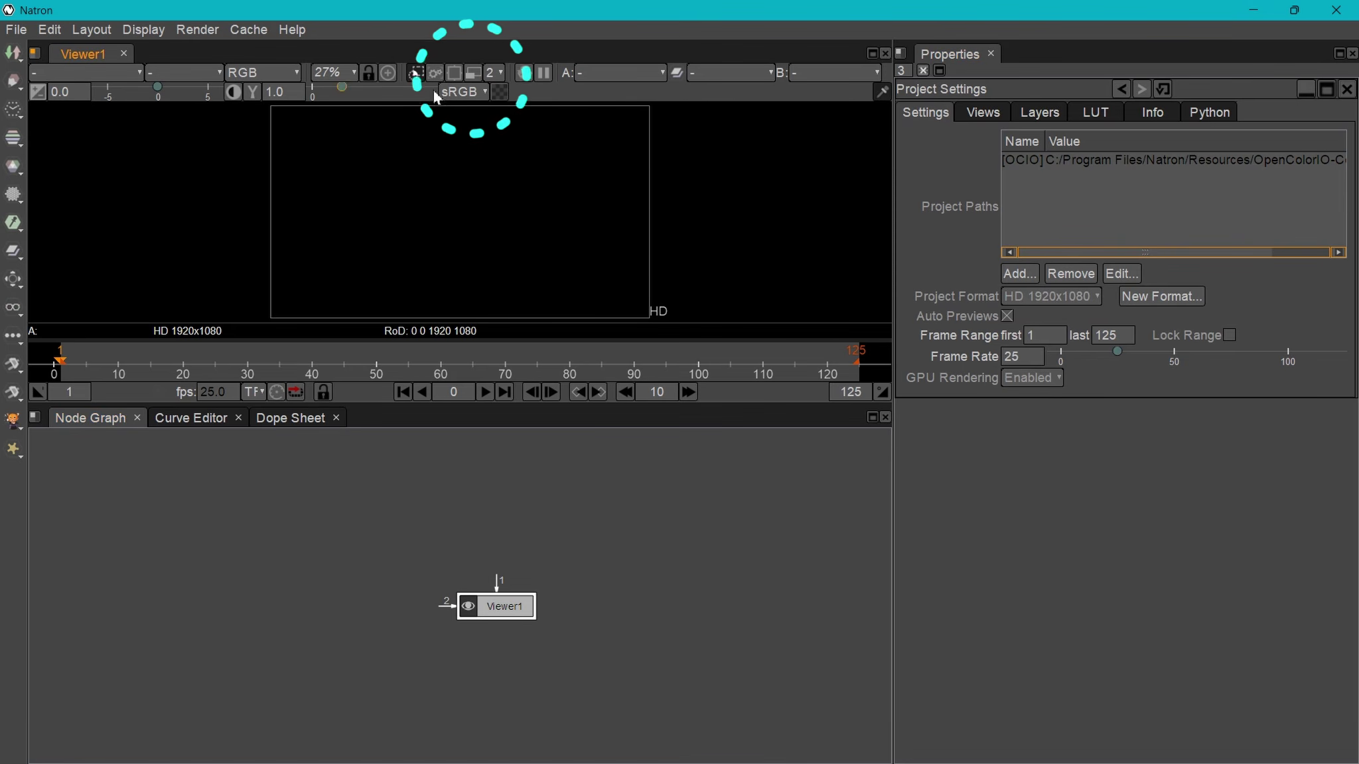
pyautogui.click(473, 73)
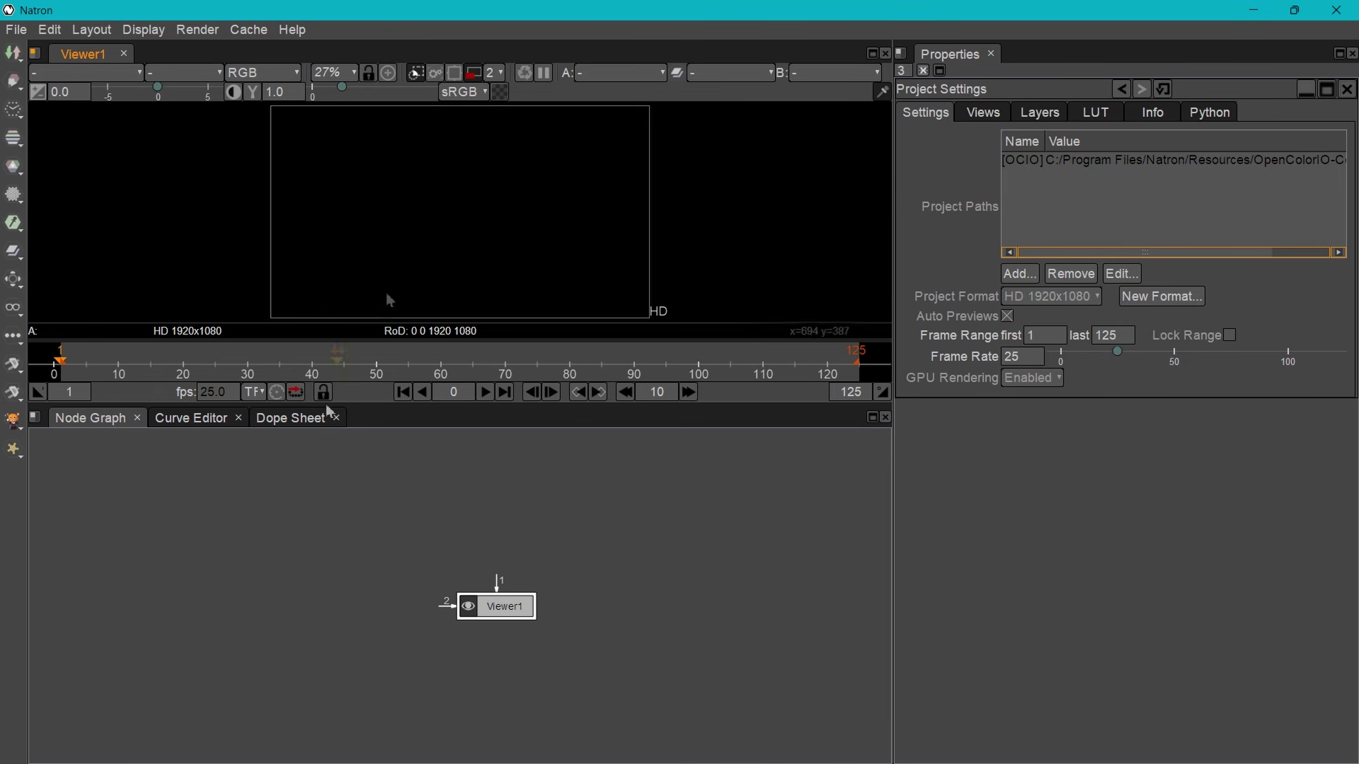
pyautogui.click(178, 479)
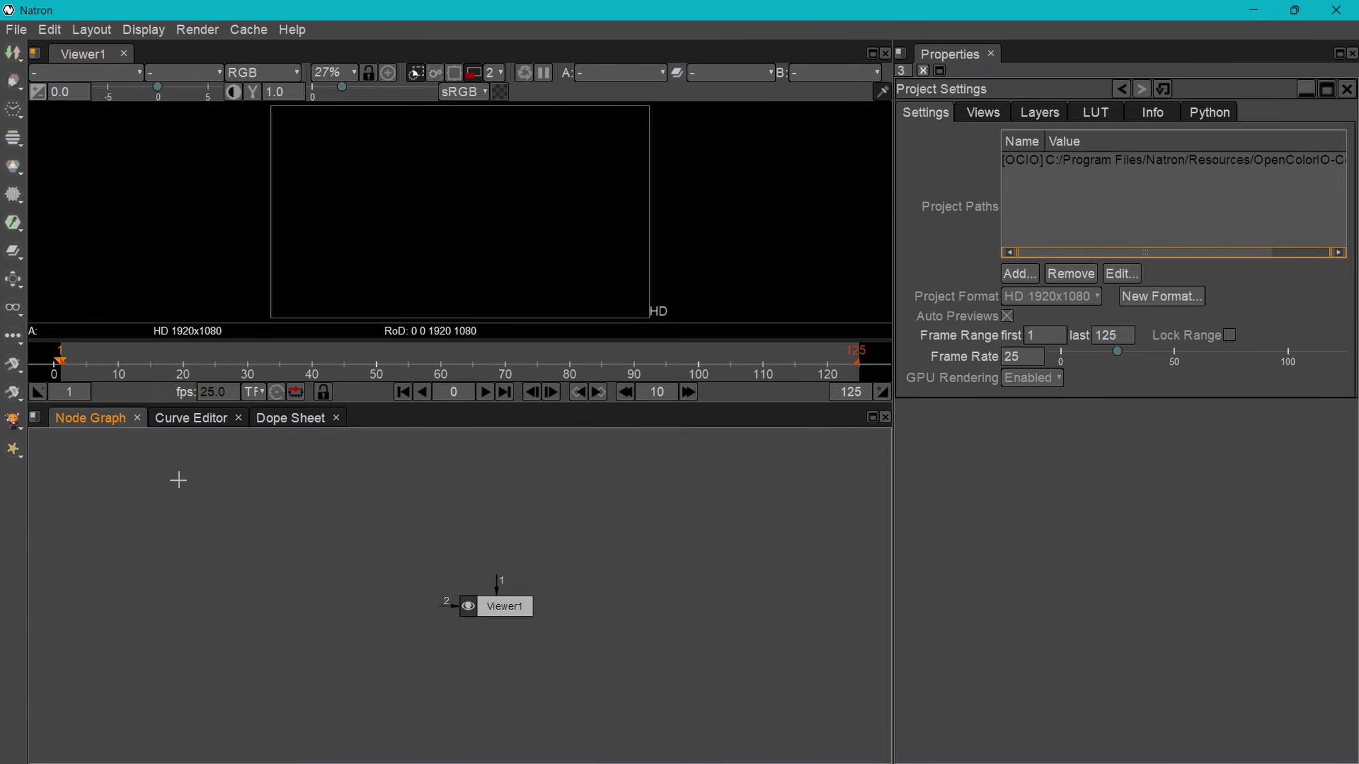
# - Create a Read1 node loading captura.png and connect Viewer1's input to it
pyautogui.press('Tab')
pyautogui.write('red')
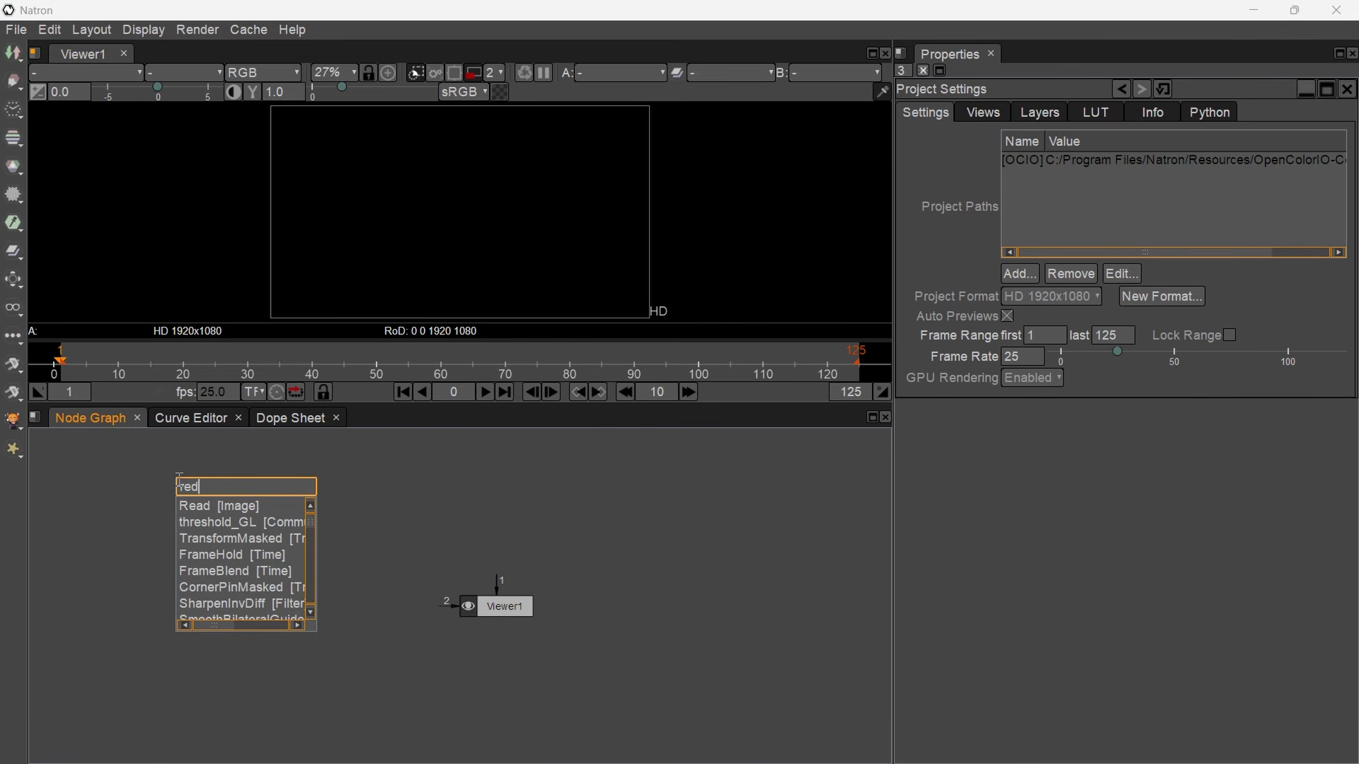
pyautogui.press('Tab')
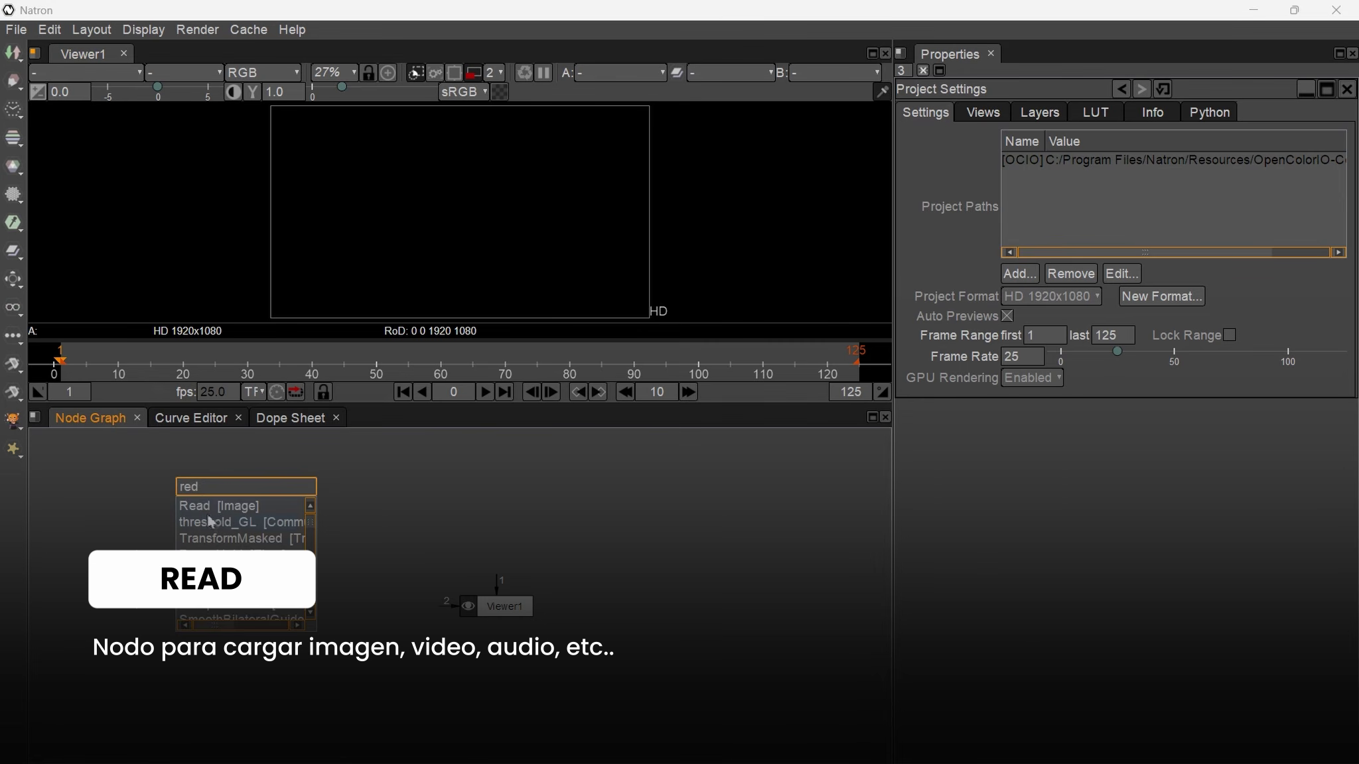
pyautogui.click(204, 508)
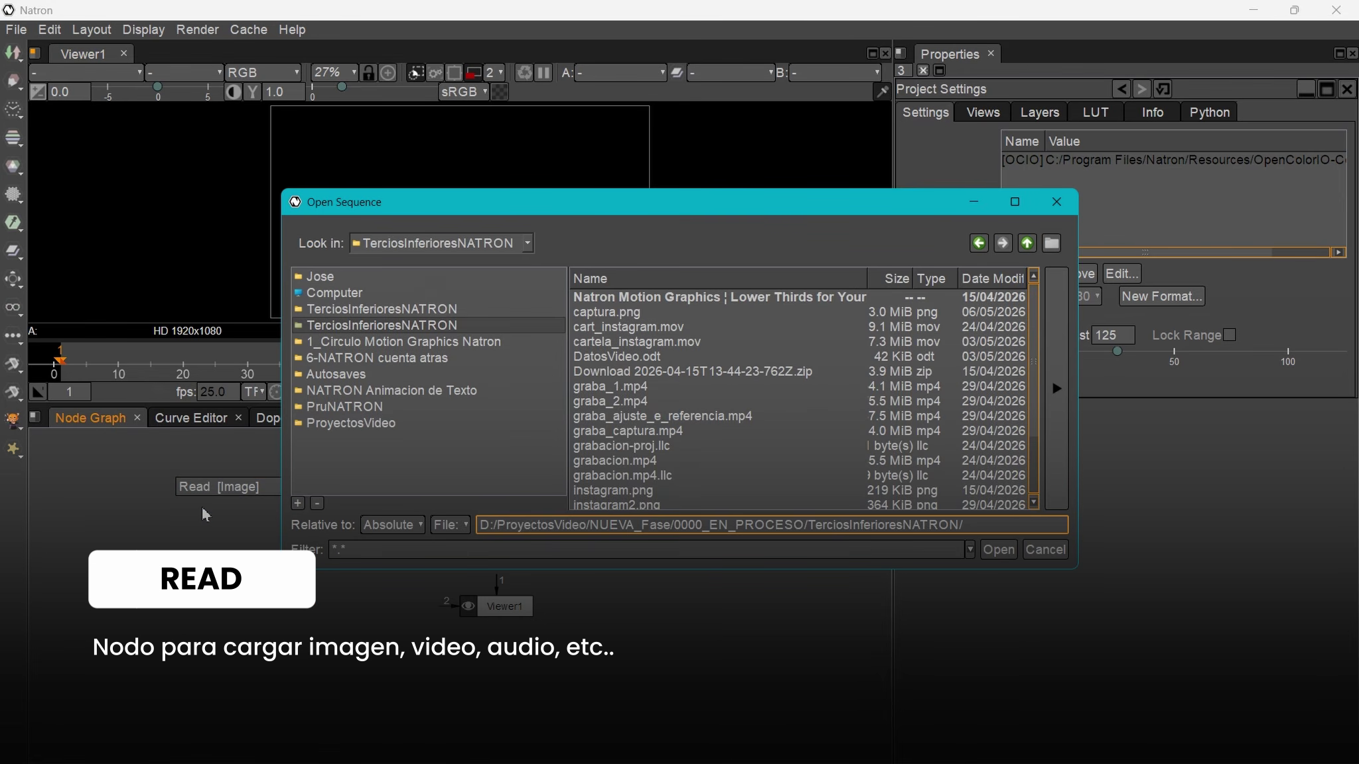
pyautogui.click(611, 312)
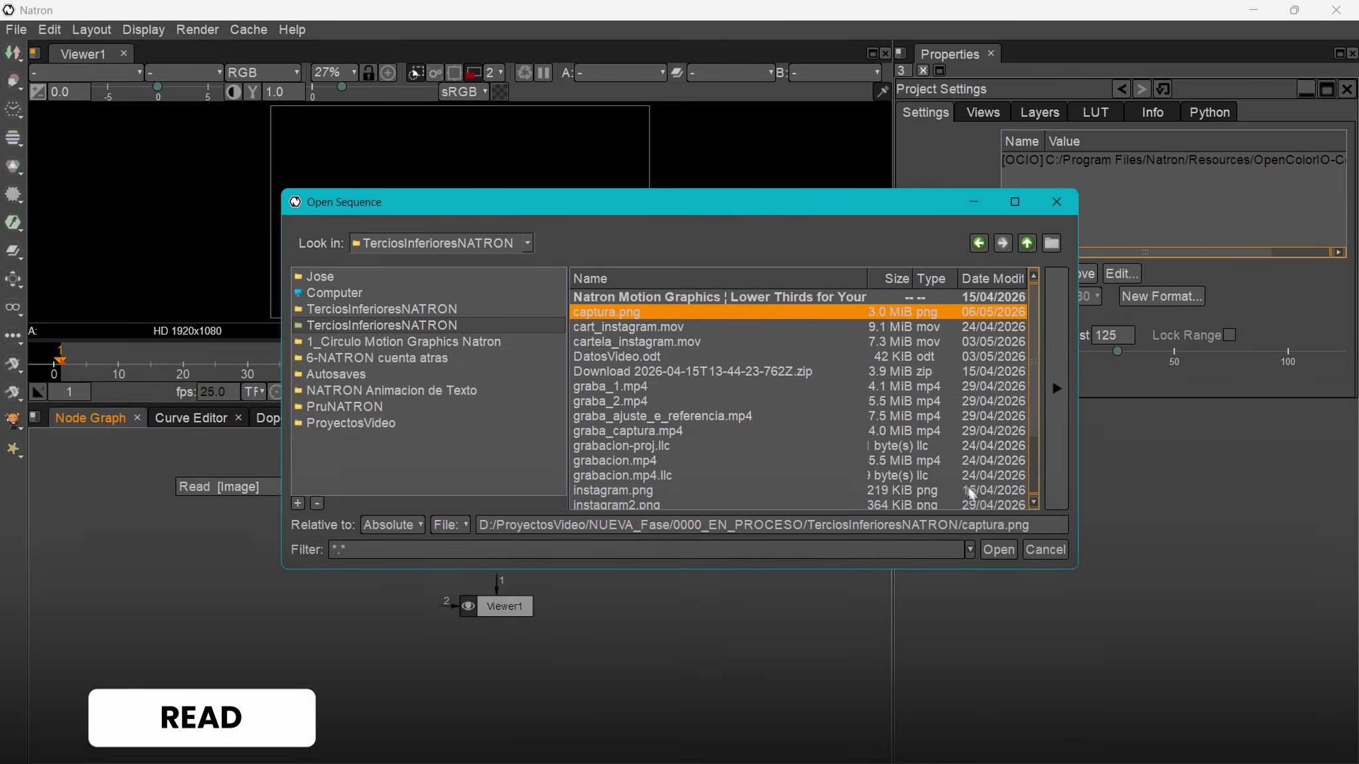
pyautogui.click(999, 550)
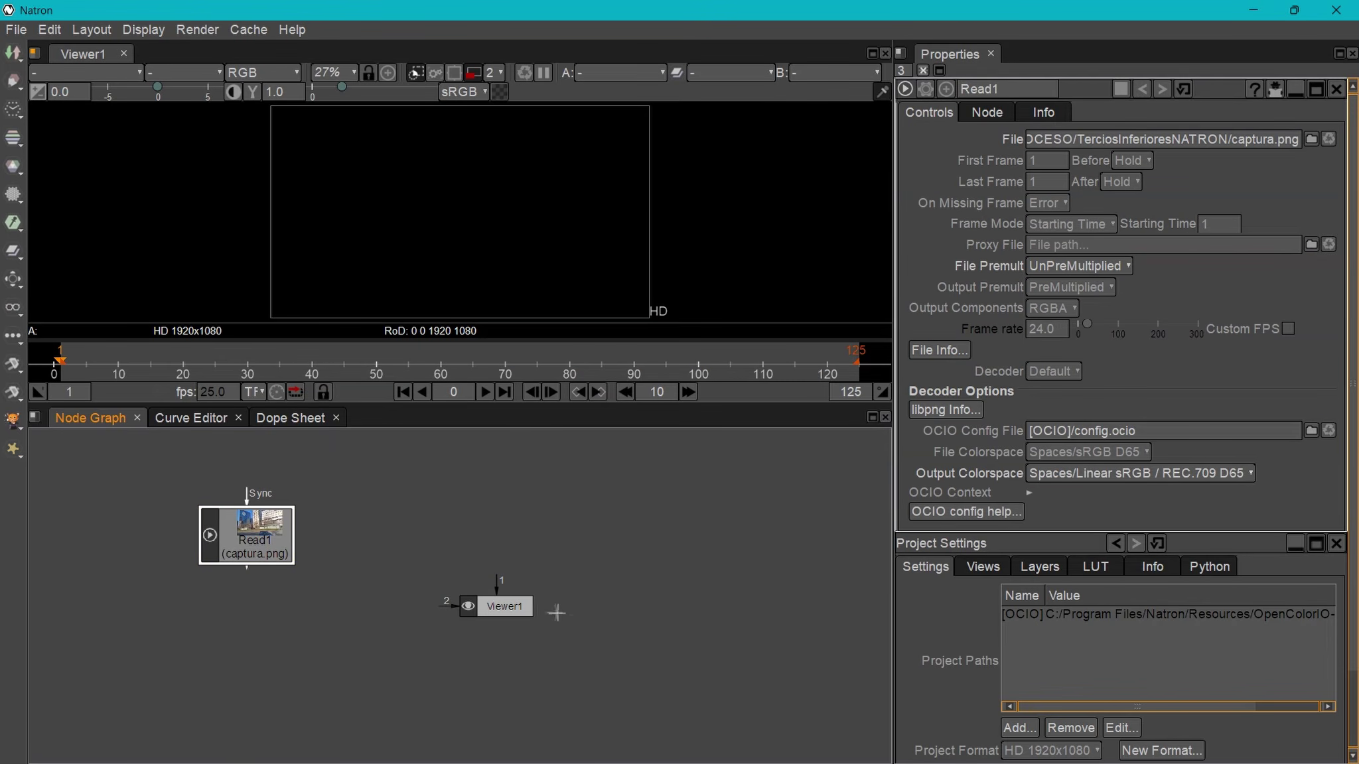
pyautogui.moveTo(500, 587); pyautogui.dragTo(233, 550)
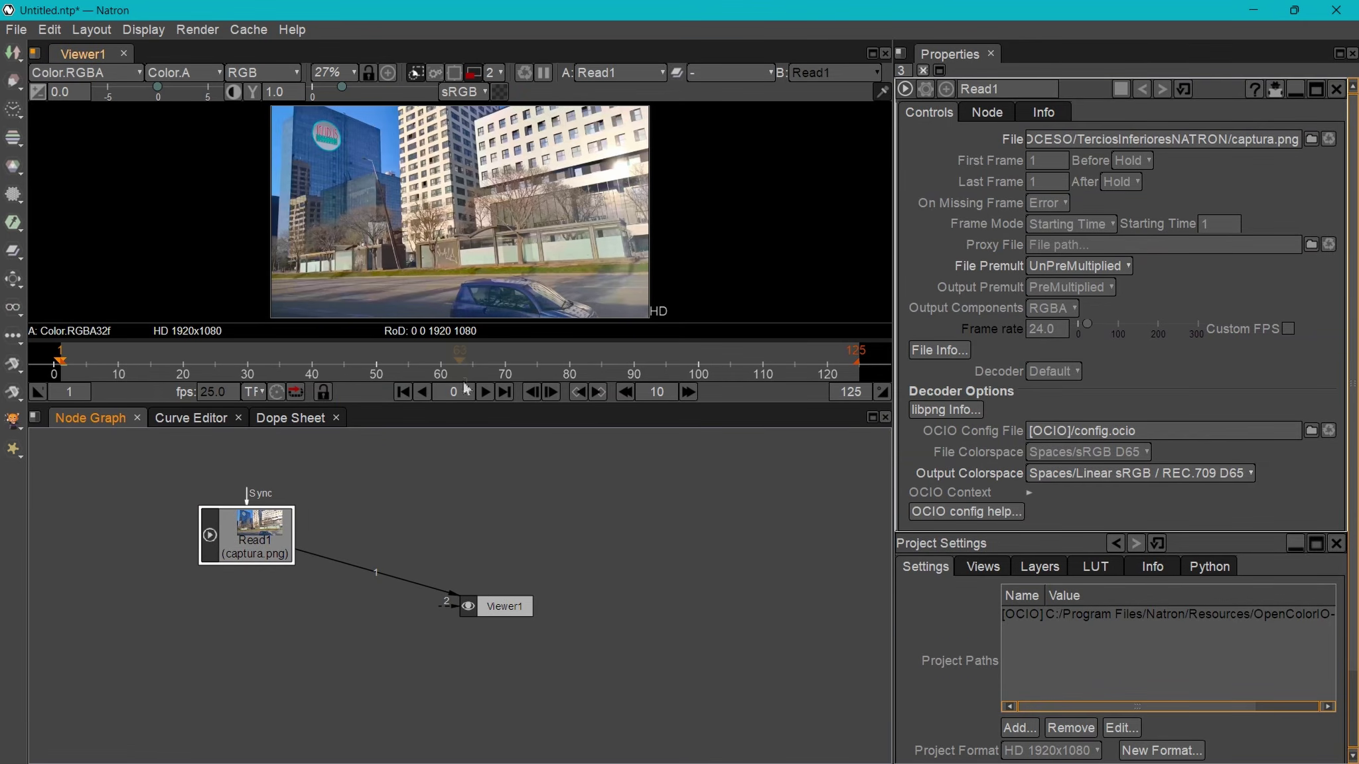
# - Enlarge the viewer, move Read1 up-left, and add Merge1 below it with Read1 as B input
pyautogui.moveTo(466, 405); pyautogui.dragTo(468, 456)
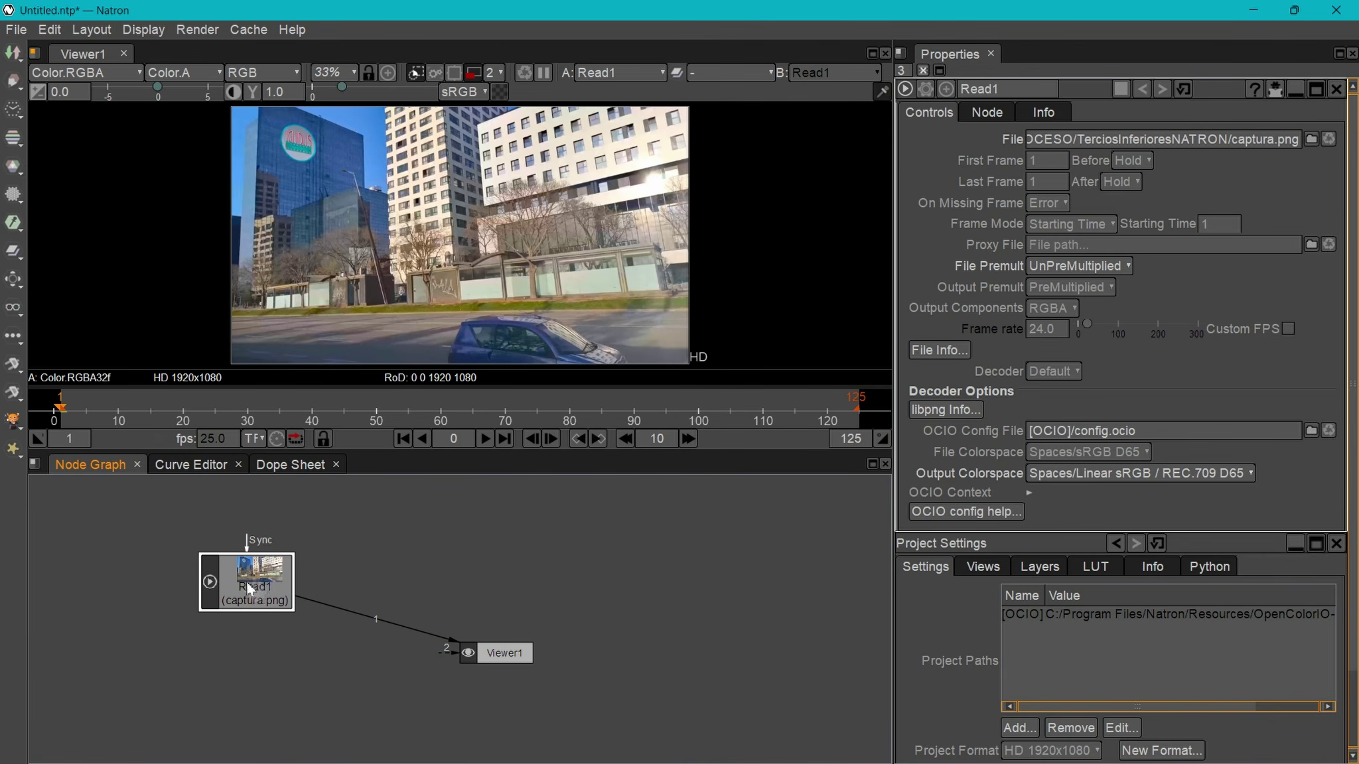
pyautogui.moveTo(260, 590); pyautogui.dragTo(177, 532)
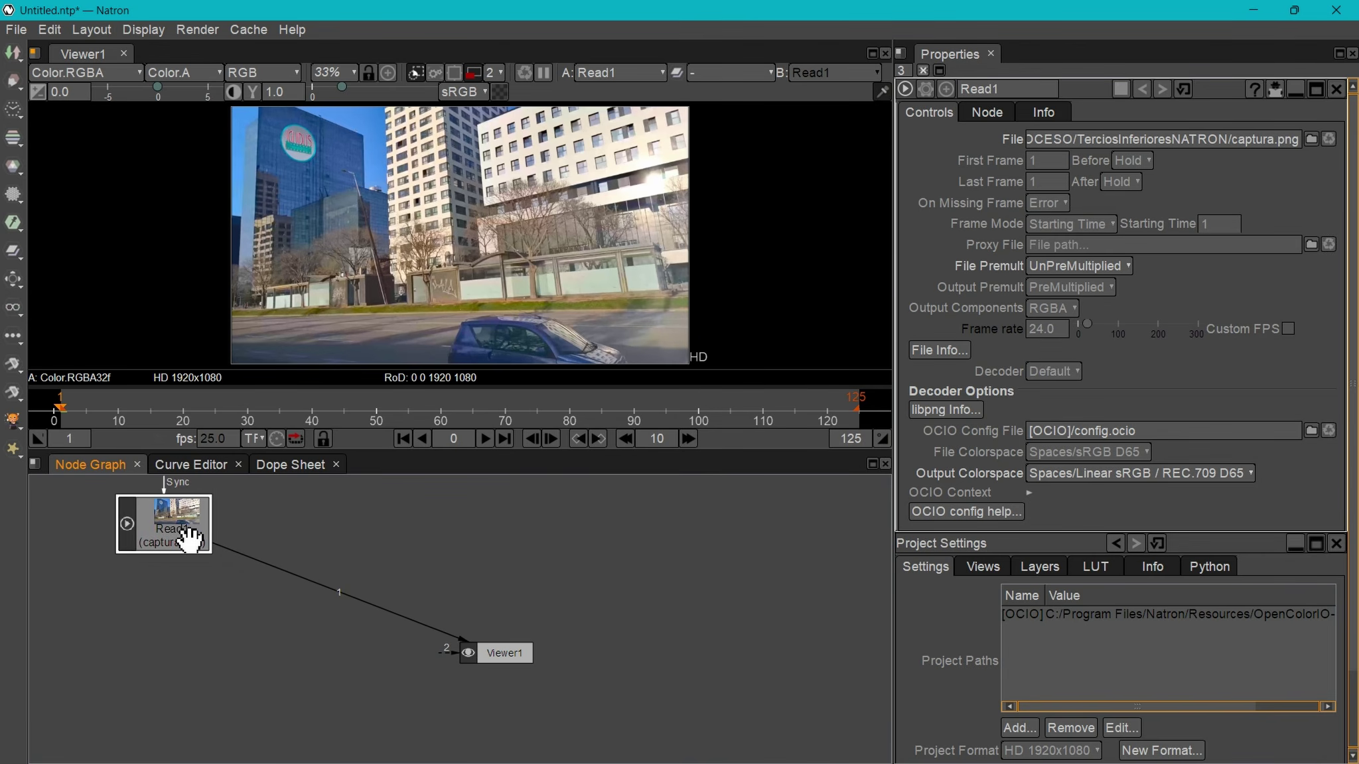
pyautogui.press('m')
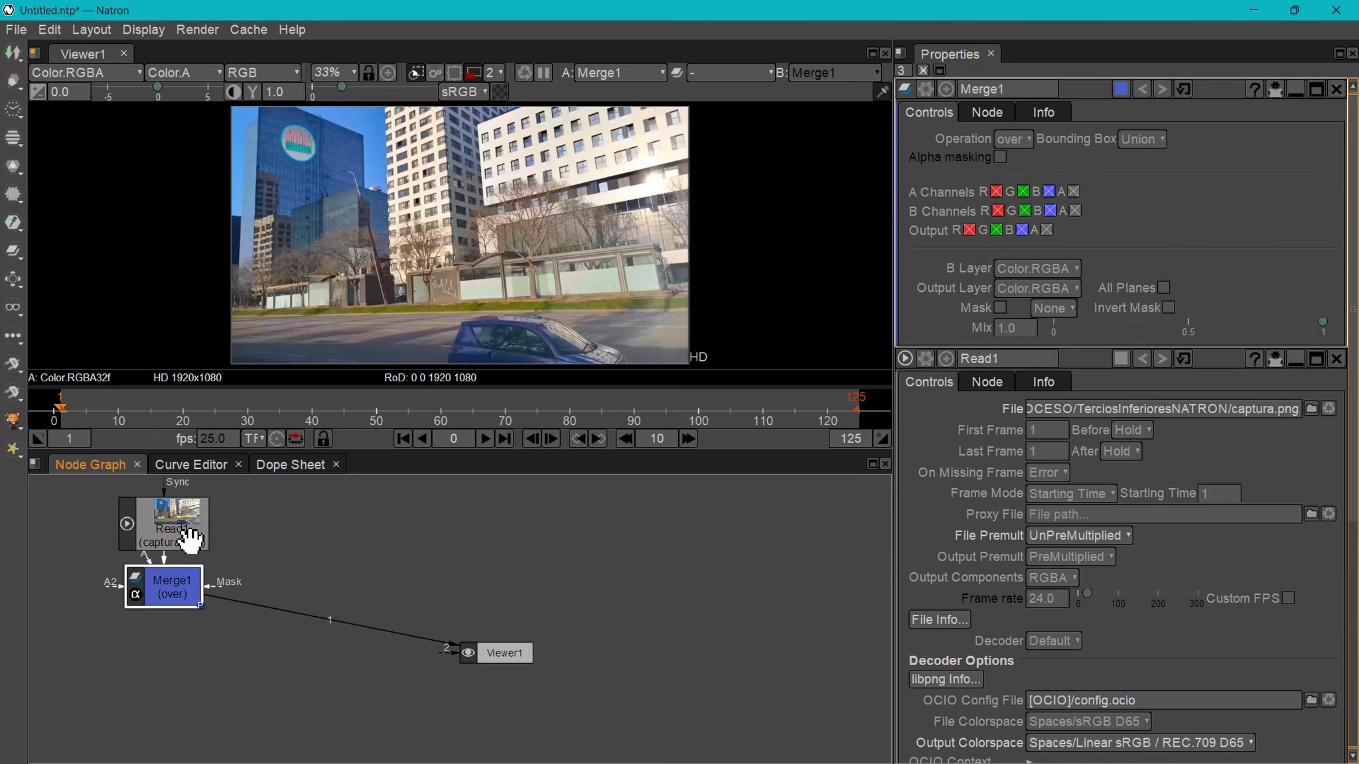
pyautogui.moveTo(180, 604); pyautogui.dragTo(182, 657)
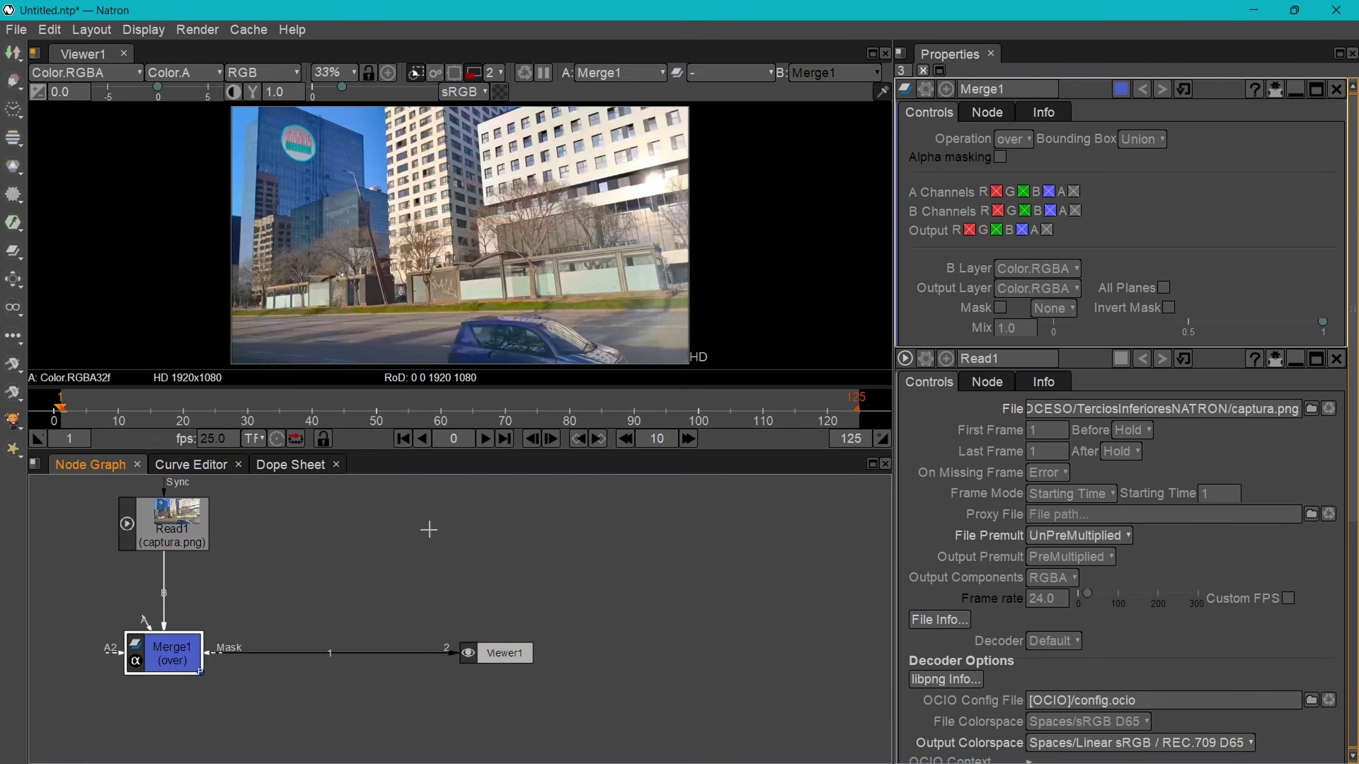
# - Connect a new Rectangle1 to Merge1's A input and resize it to a 471×87 bar at 125,116
pyautogui.press('Tab')
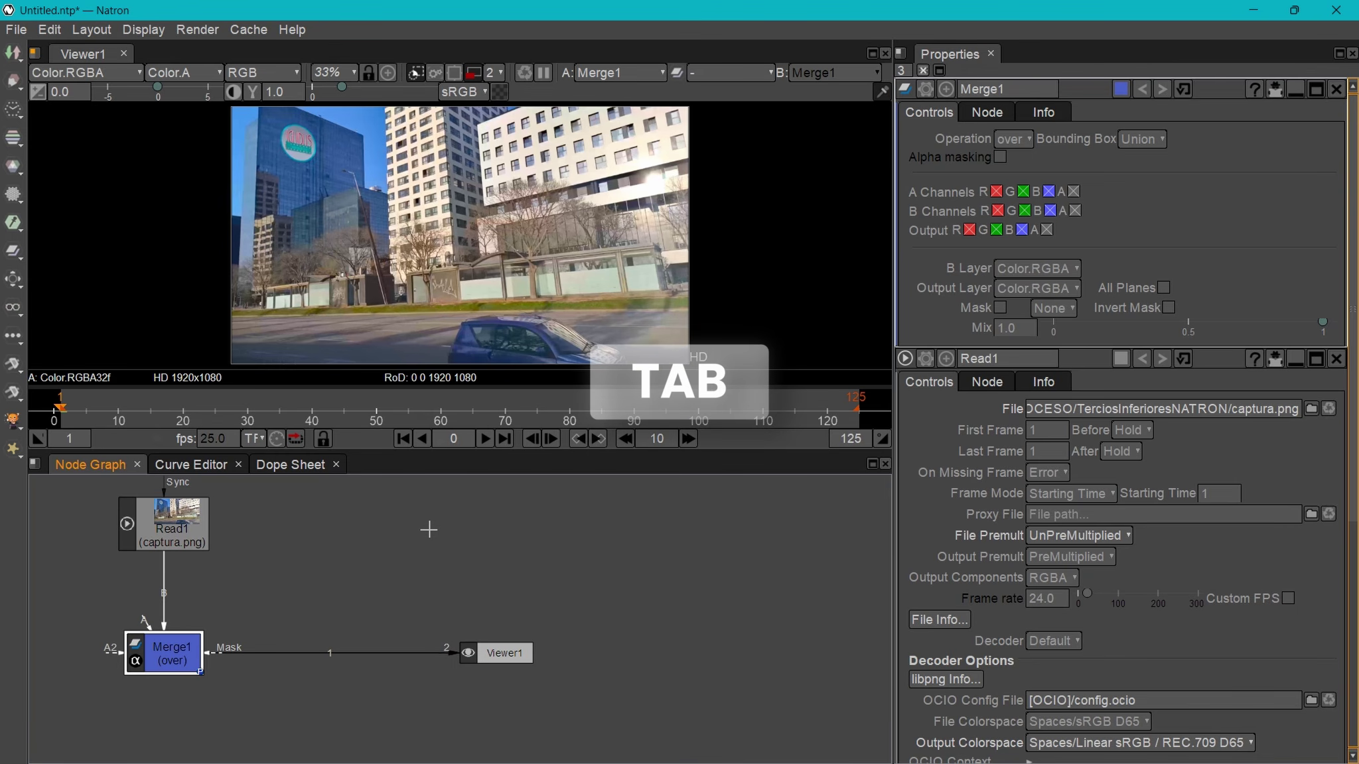
pyautogui.write('rec')
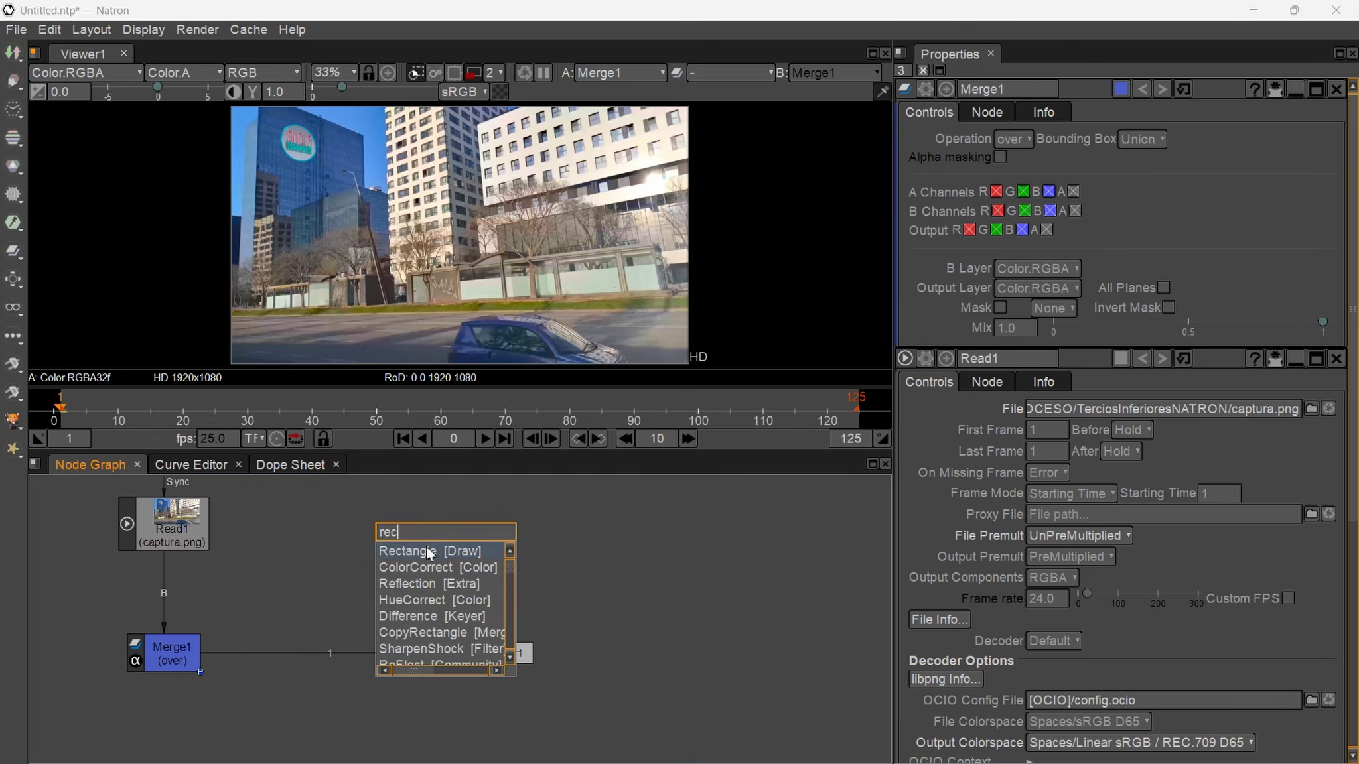
pyautogui.click(427, 550)
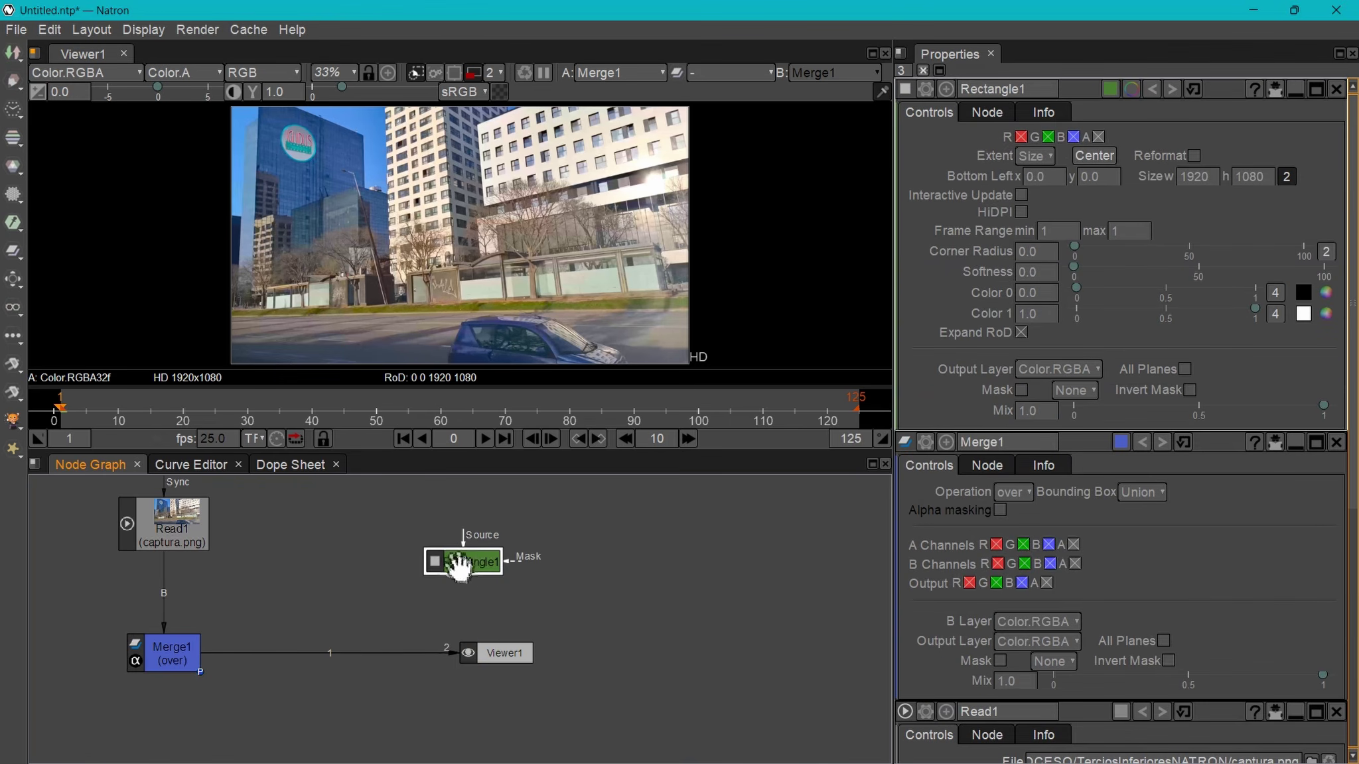
pyautogui.moveTo(478, 567); pyautogui.dragTo(462, 540)
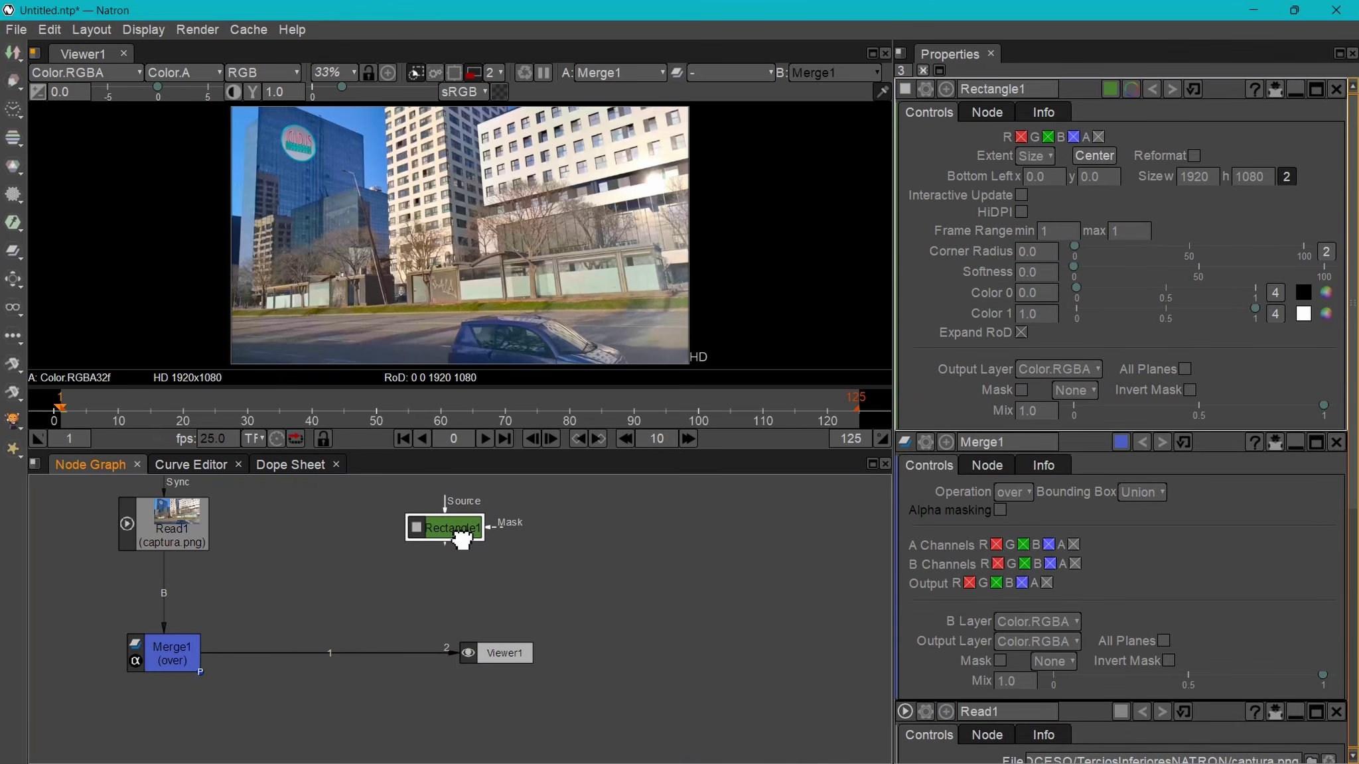
pyautogui.click(173, 659)
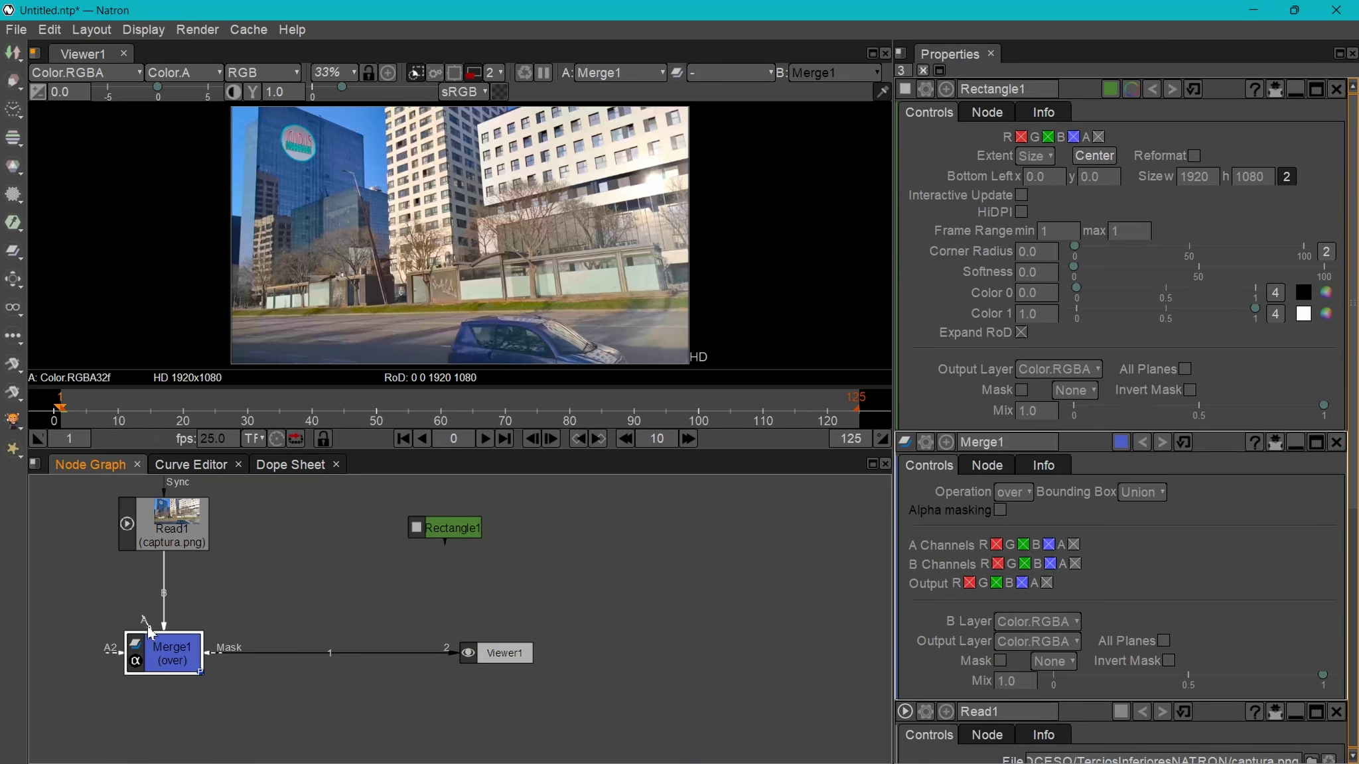
pyautogui.moveTo(144, 624); pyautogui.dragTo(452, 535)
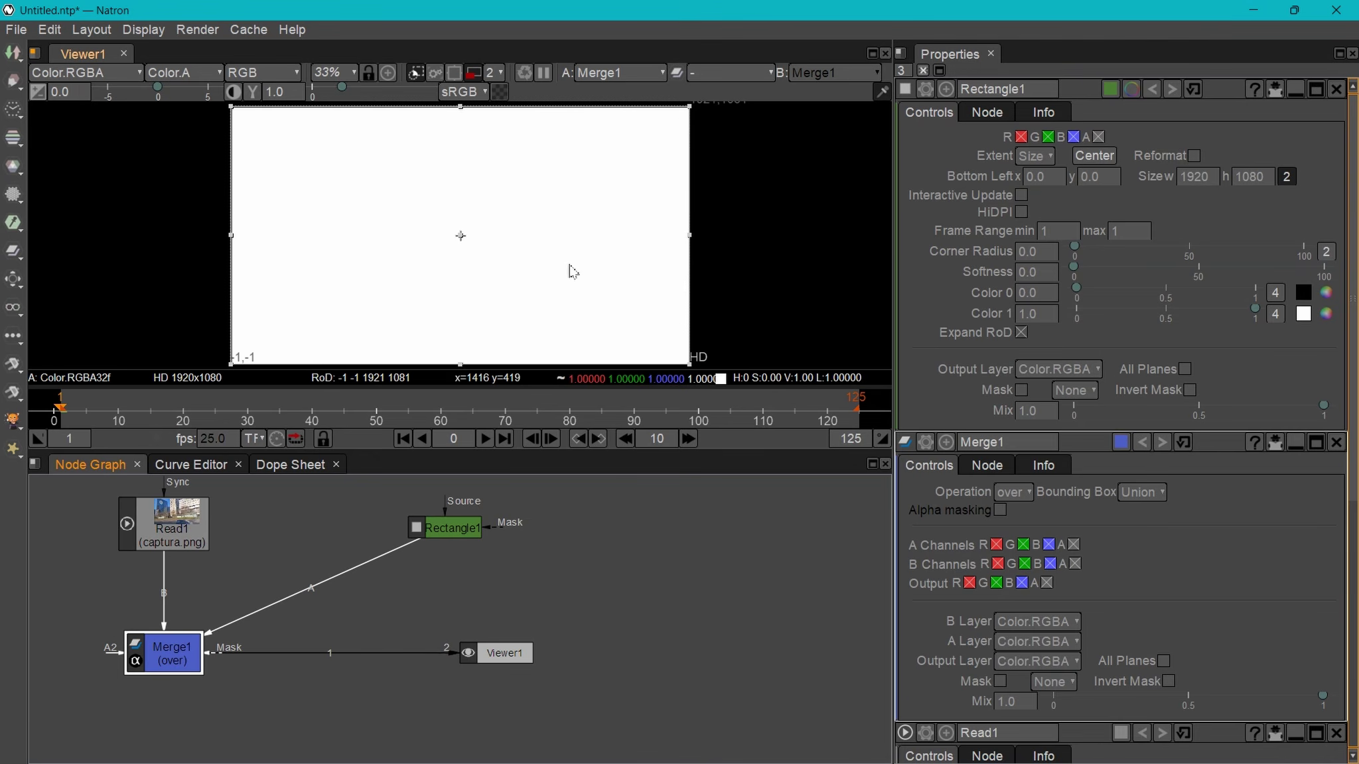
pyautogui.moveTo(691, 107); pyautogui.dragTo(318, 327)
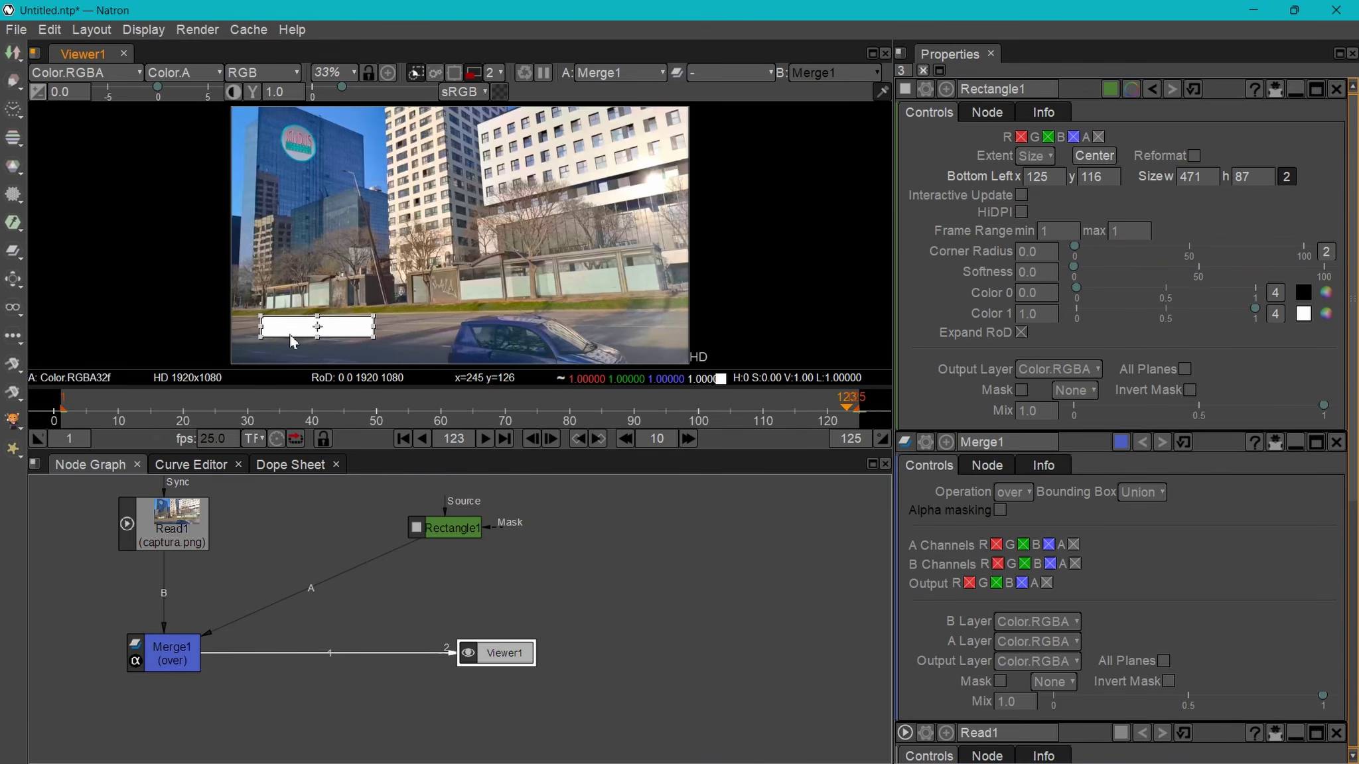
# - Set Rectangle1's corner radius to 22.2 and its Color 1 to blue #4a66a7
pyautogui.scroll(6, 299, 335)
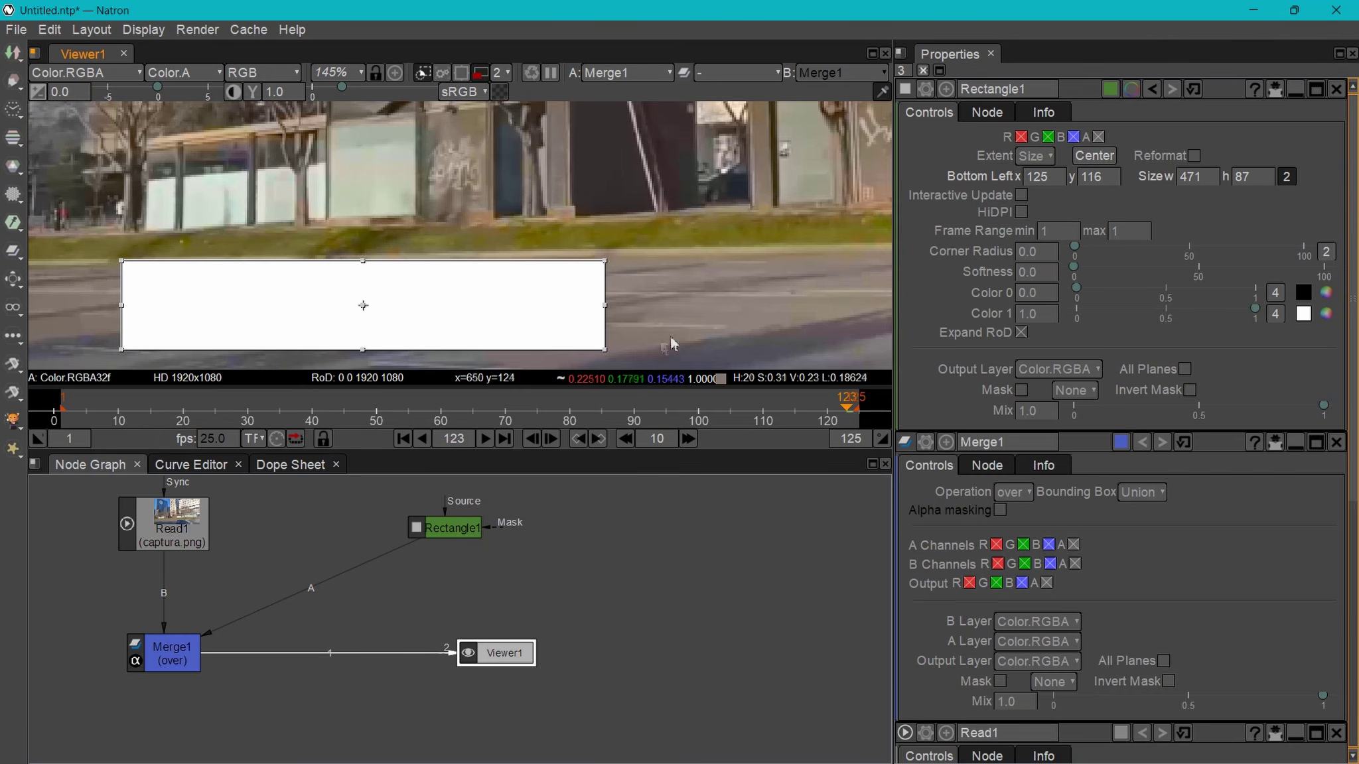
pyautogui.moveTo(696, 314); pyautogui.dragTo(735, 240)
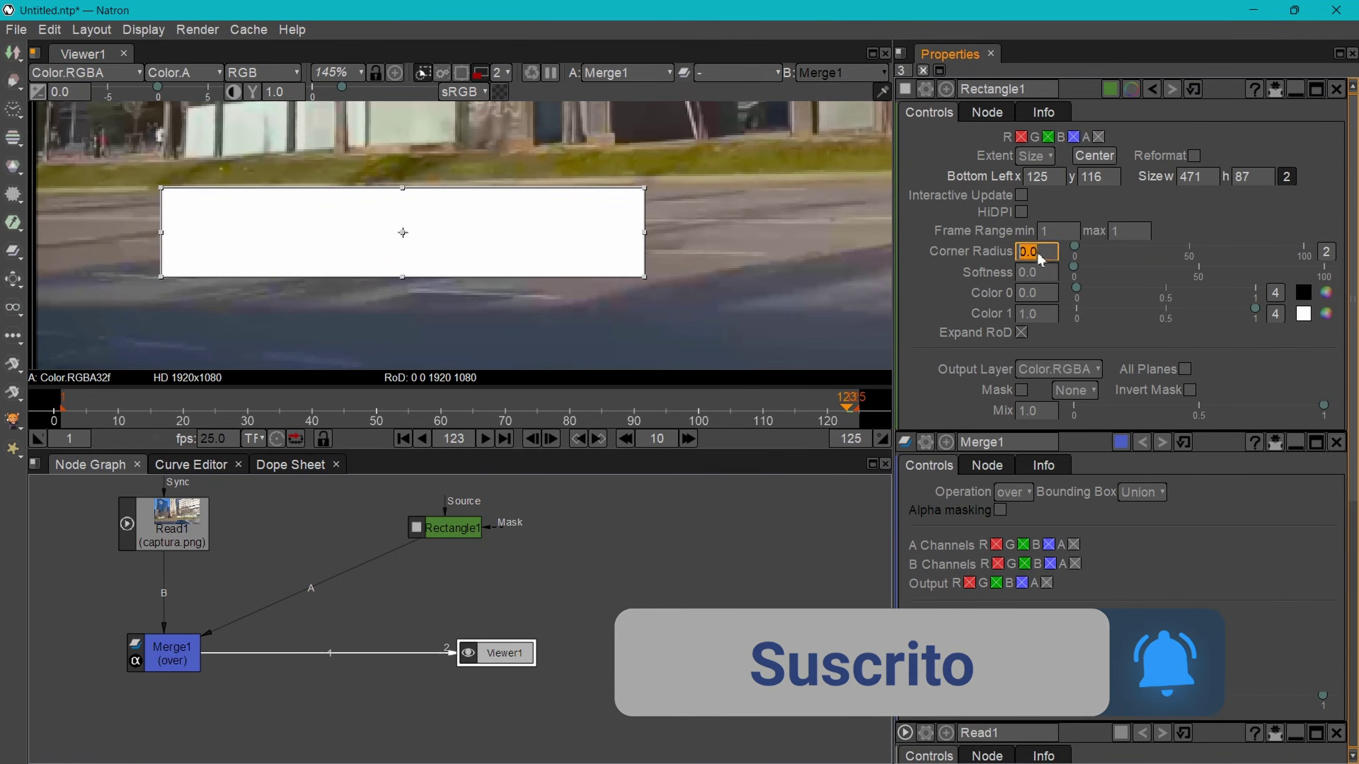
pyautogui.moveTo(1076, 251); pyautogui.dragTo(1127, 253)
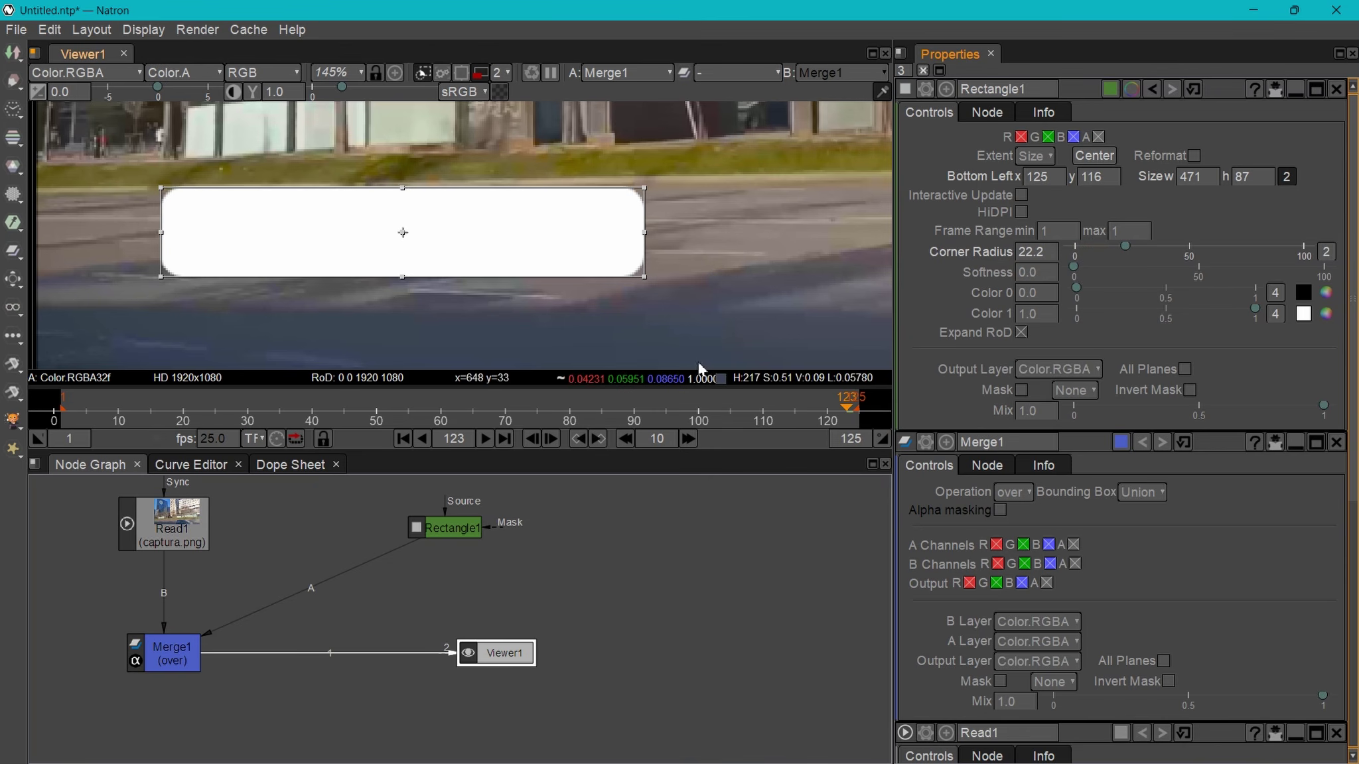
pyautogui.click(1326, 313)
pyautogui.moveTo(1083, 346)
pyautogui.mouseDown()
pyautogui.moveTo(1114, 369)
pyautogui.moveTo(1031, 451)
pyautogui.moveTo(1065, 397)
pyautogui.mouseUp()
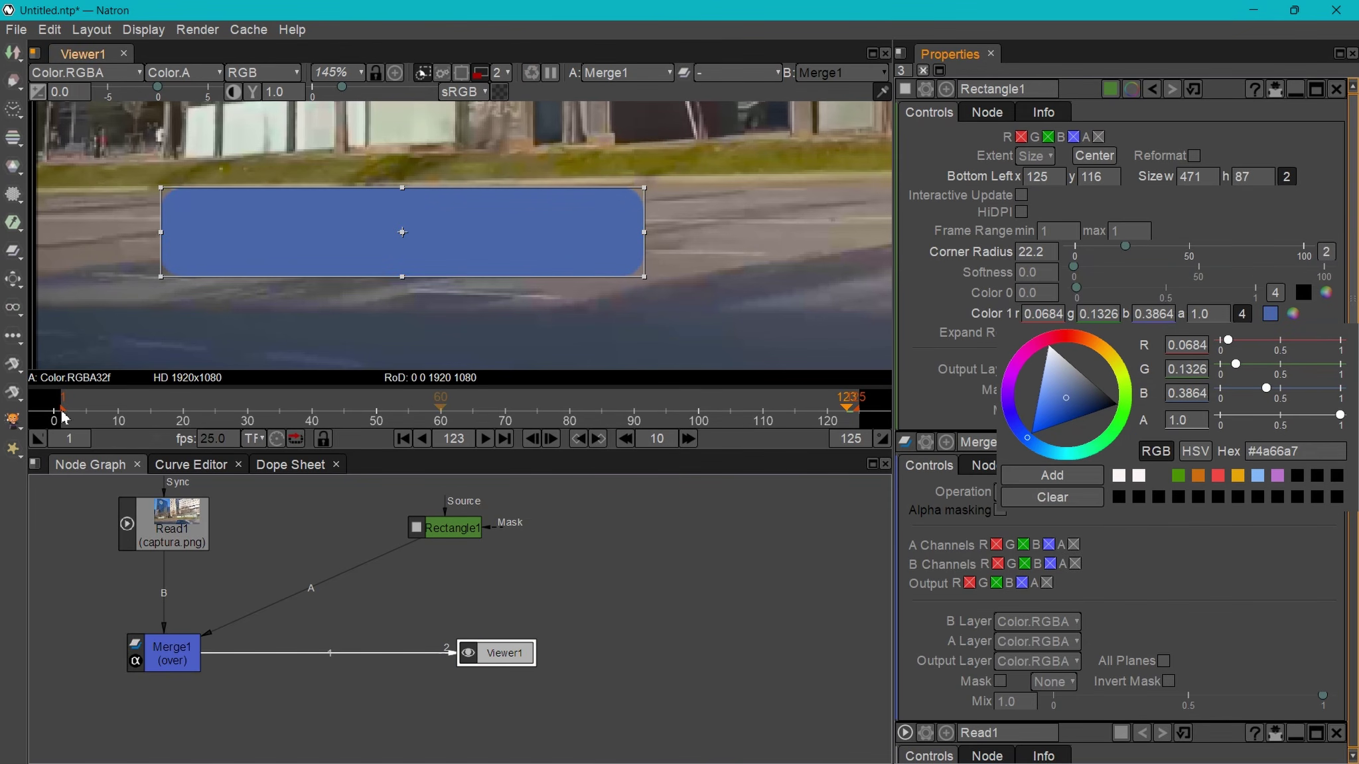
pyautogui.moveTo(63, 414); pyautogui.dragTo(314, 415)
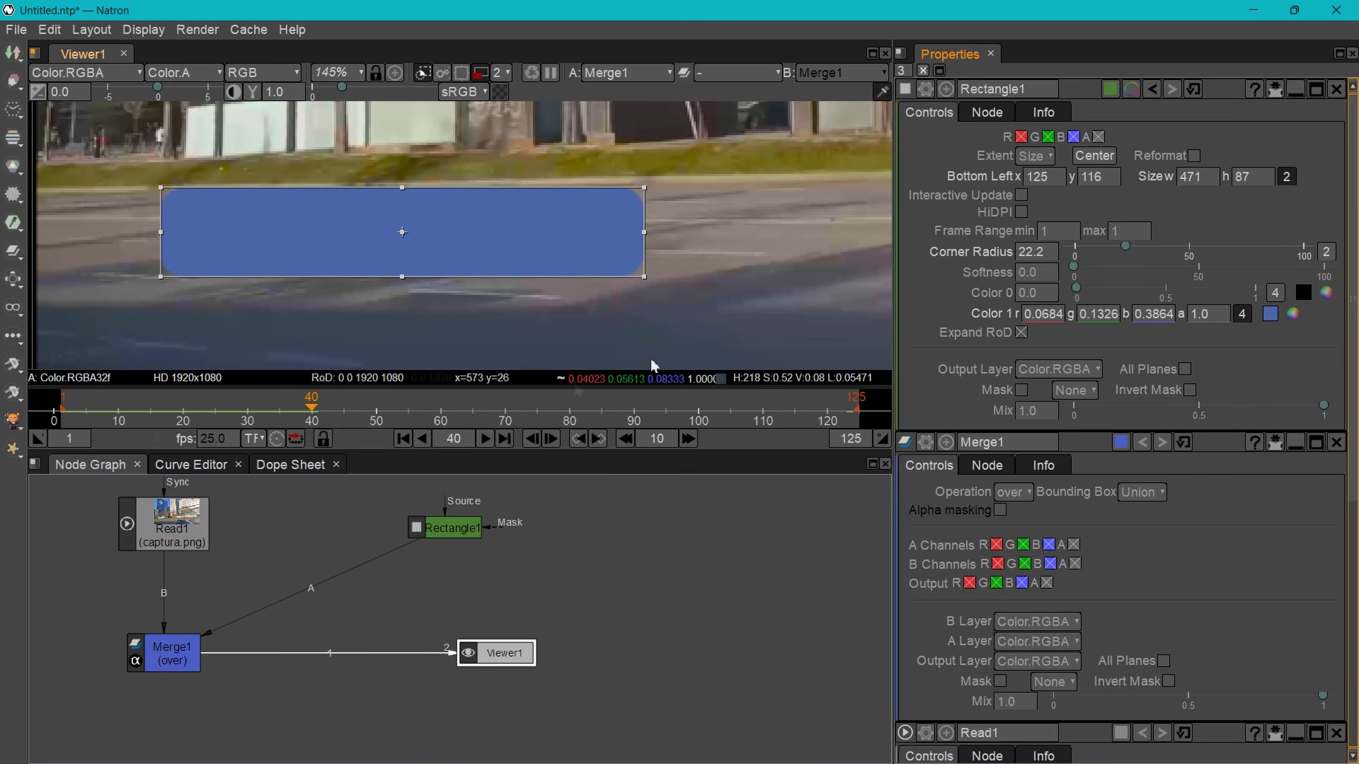
# - Keyframe the bar width at 471 on frame 40 and at 0 on frame 20
pyautogui.doubleClick(1198, 185)
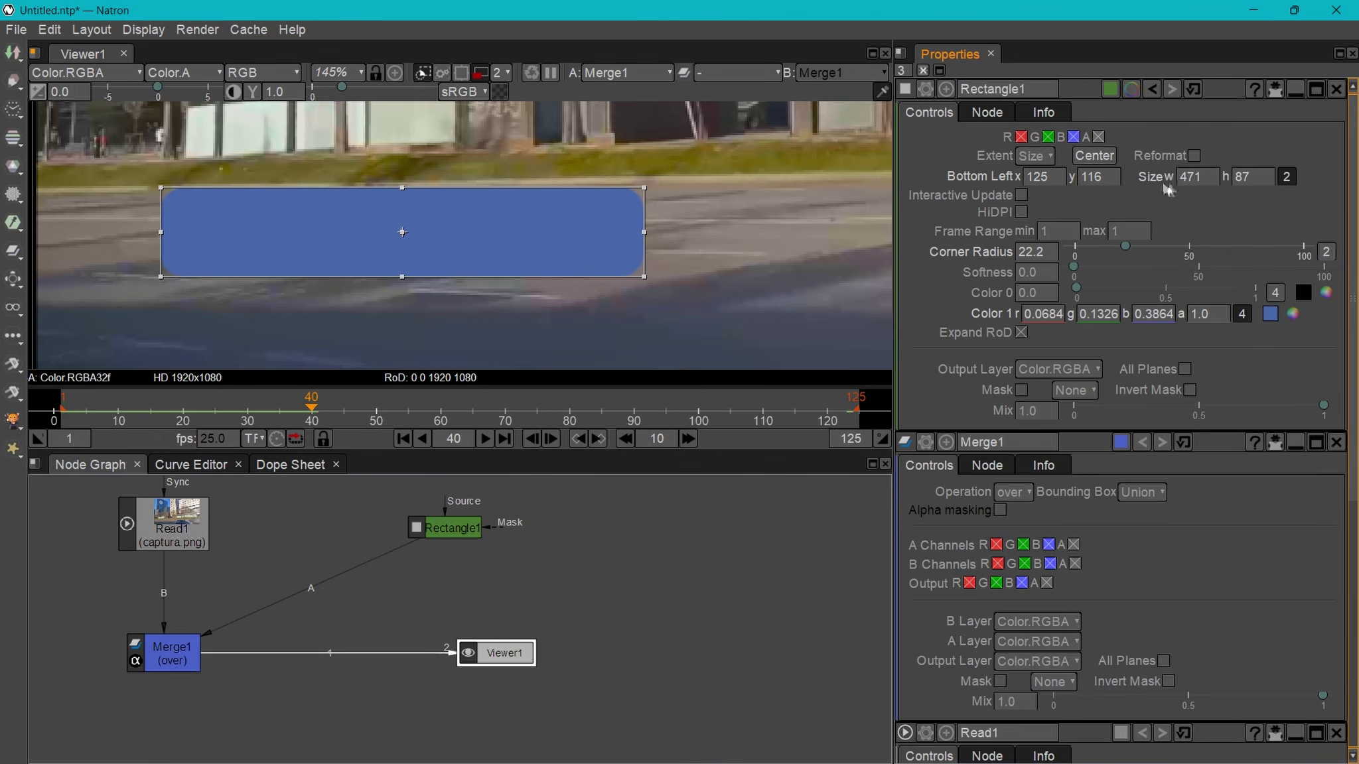
pyautogui.rightClick(1195, 178)
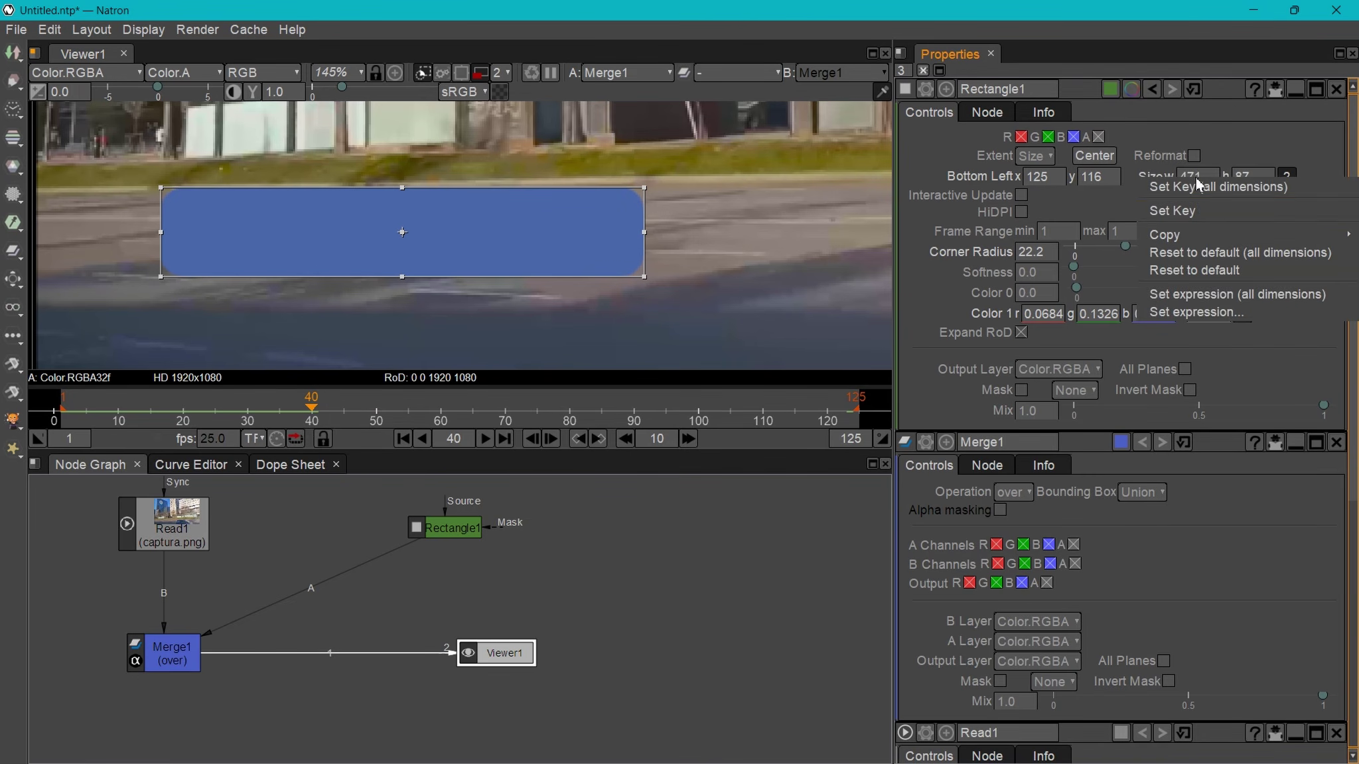
pyautogui.click(1177, 211)
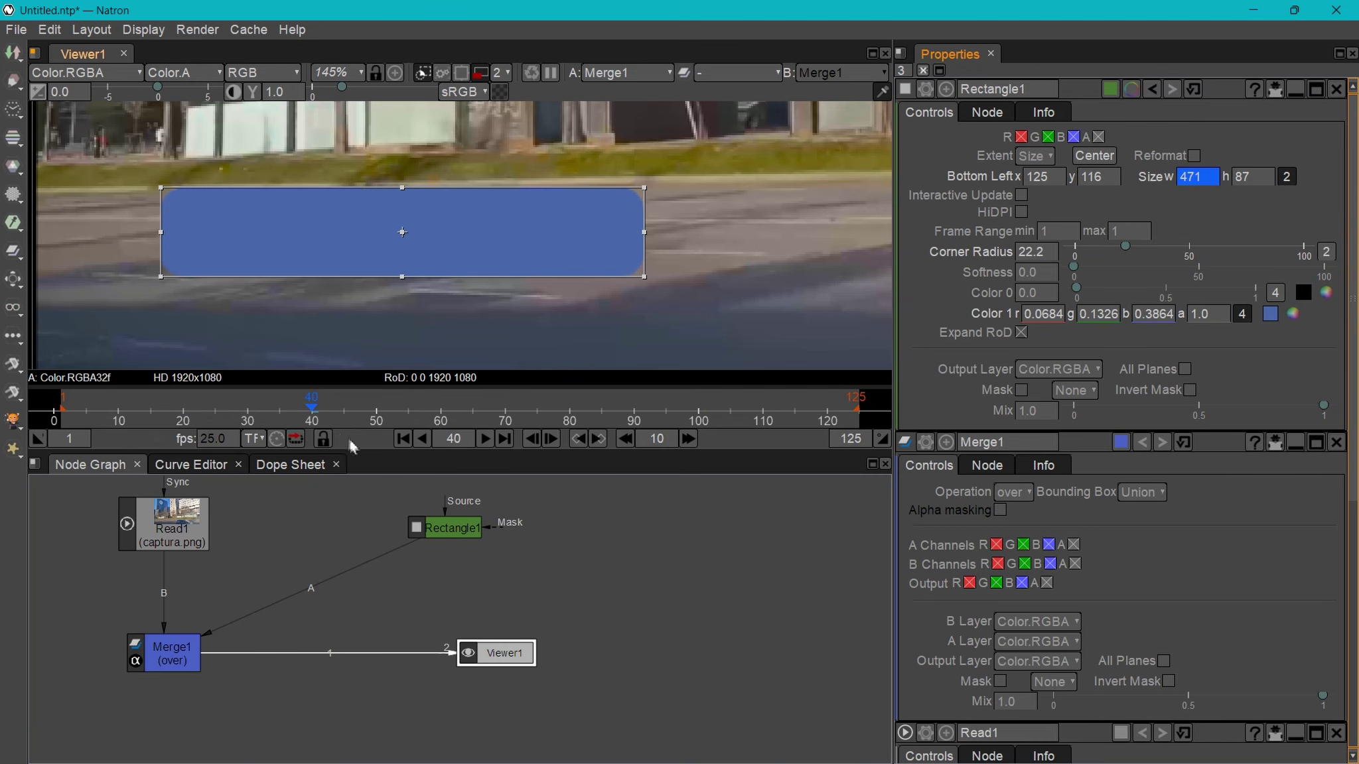
pyautogui.moveTo(312, 414); pyautogui.dragTo(185, 422)
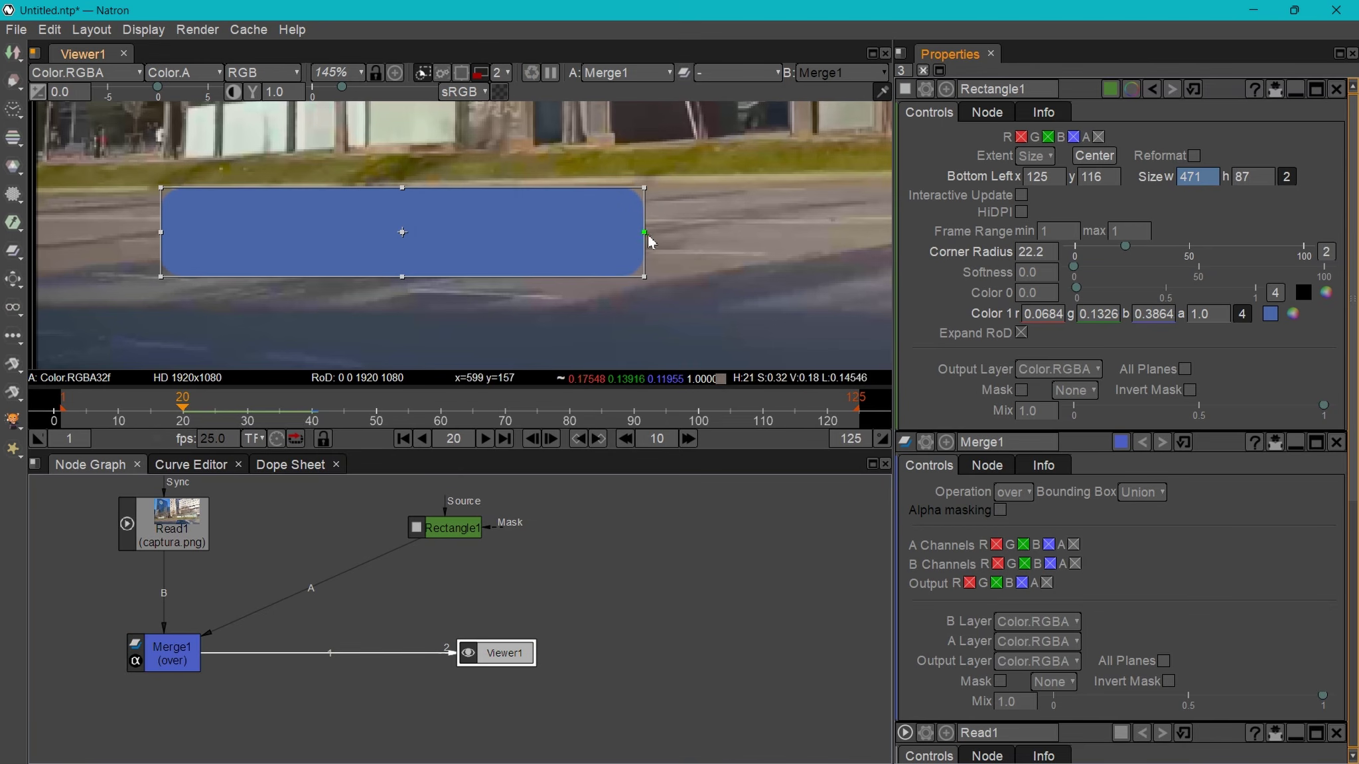
pyautogui.moveTo(649, 240); pyautogui.dragTo(165, 279)
pyautogui.click(1190, 180)
pyautogui.write('0')
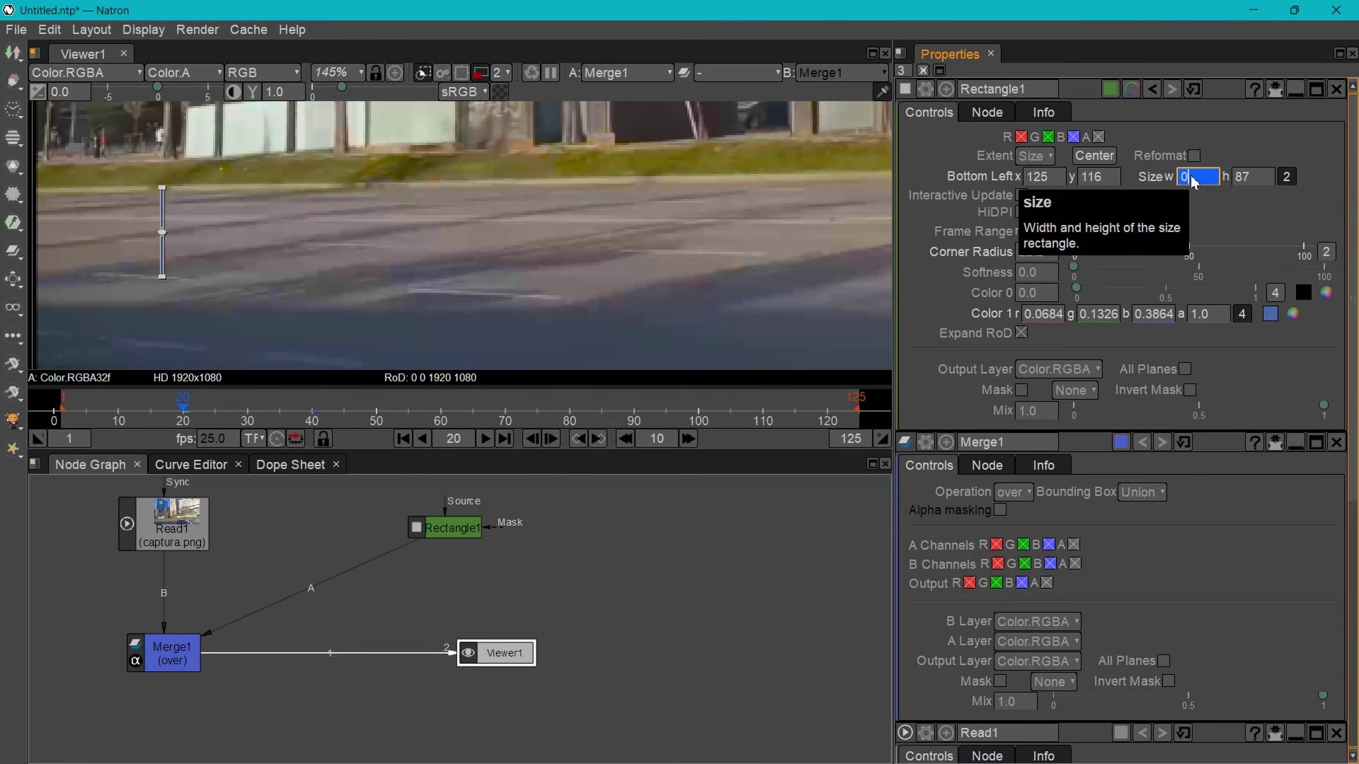
pyautogui.press('Return')
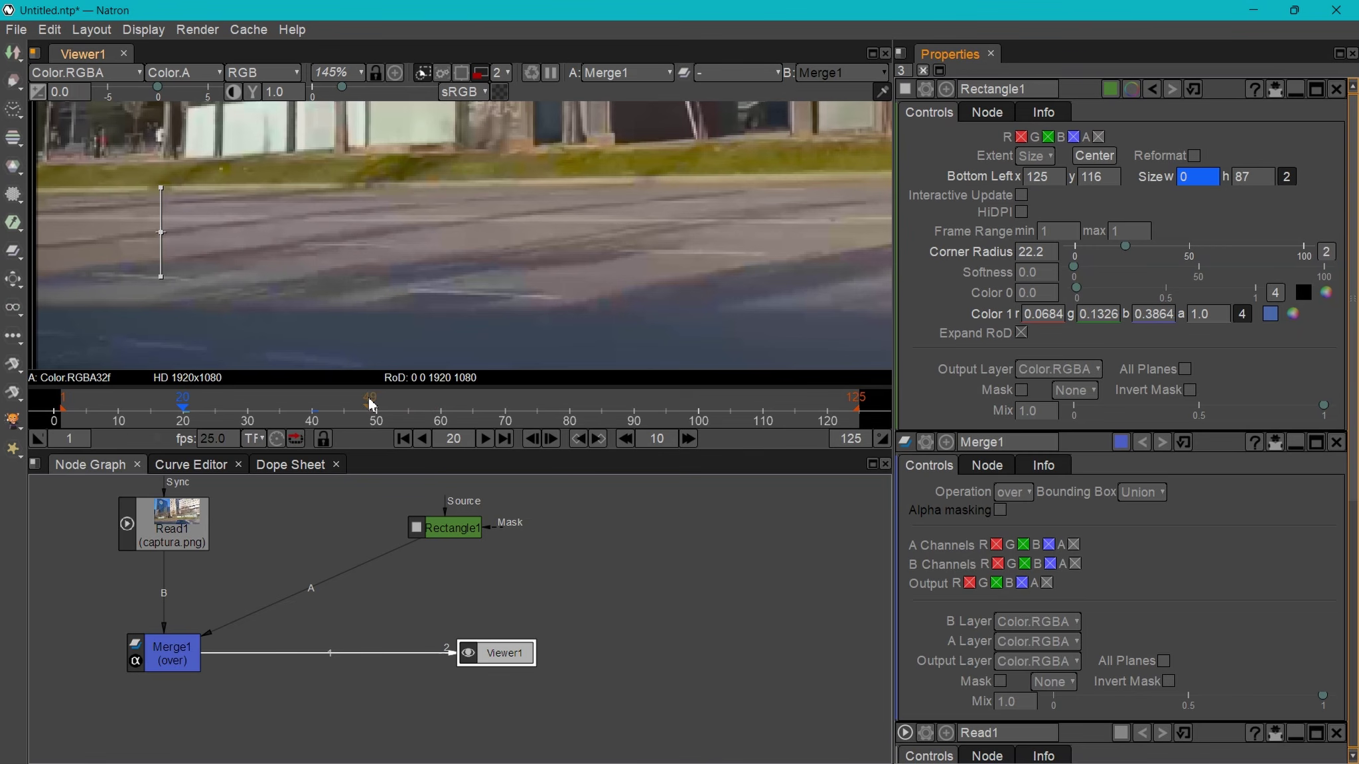
# - Play and scrub the timeline from the first frame to preview the bar growing
pyautogui.moveTo(184, 419); pyautogui.dragTo(58, 418)
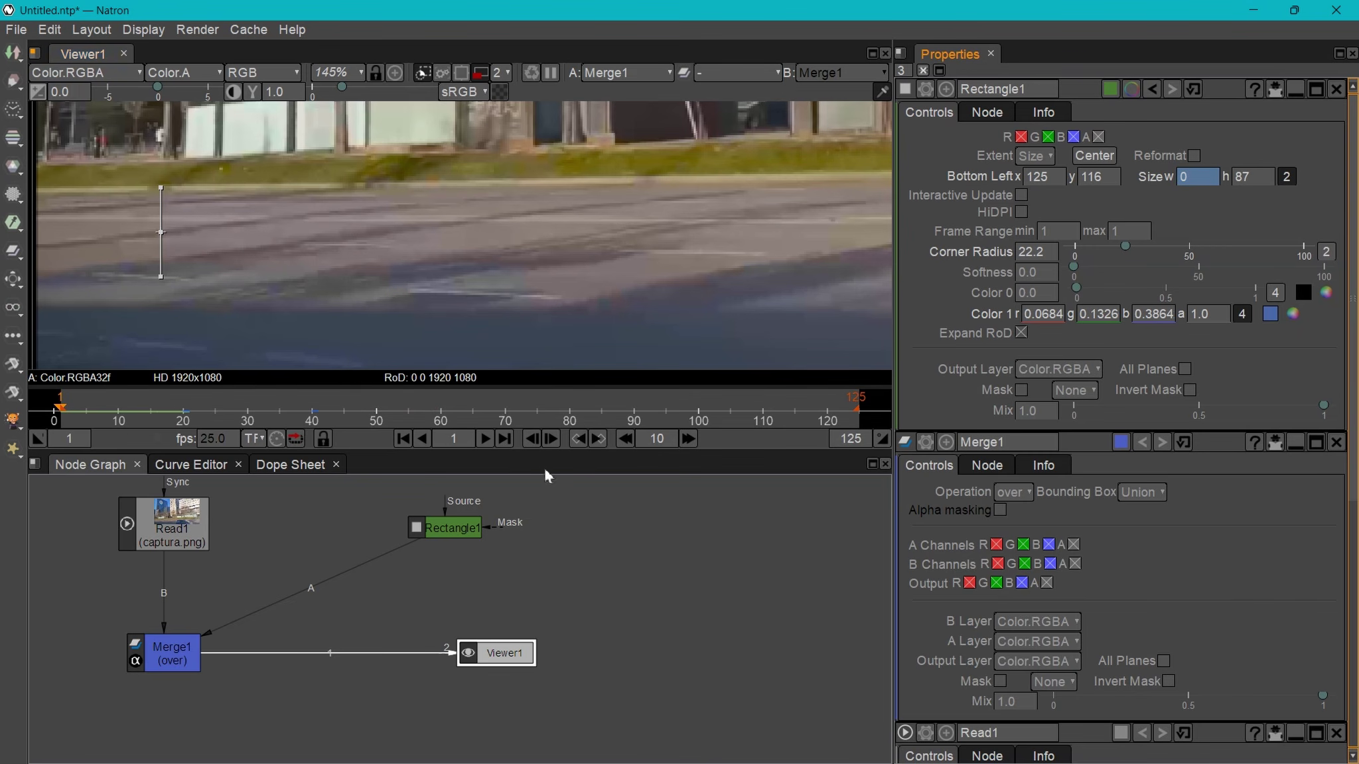
pyautogui.click(485, 440)
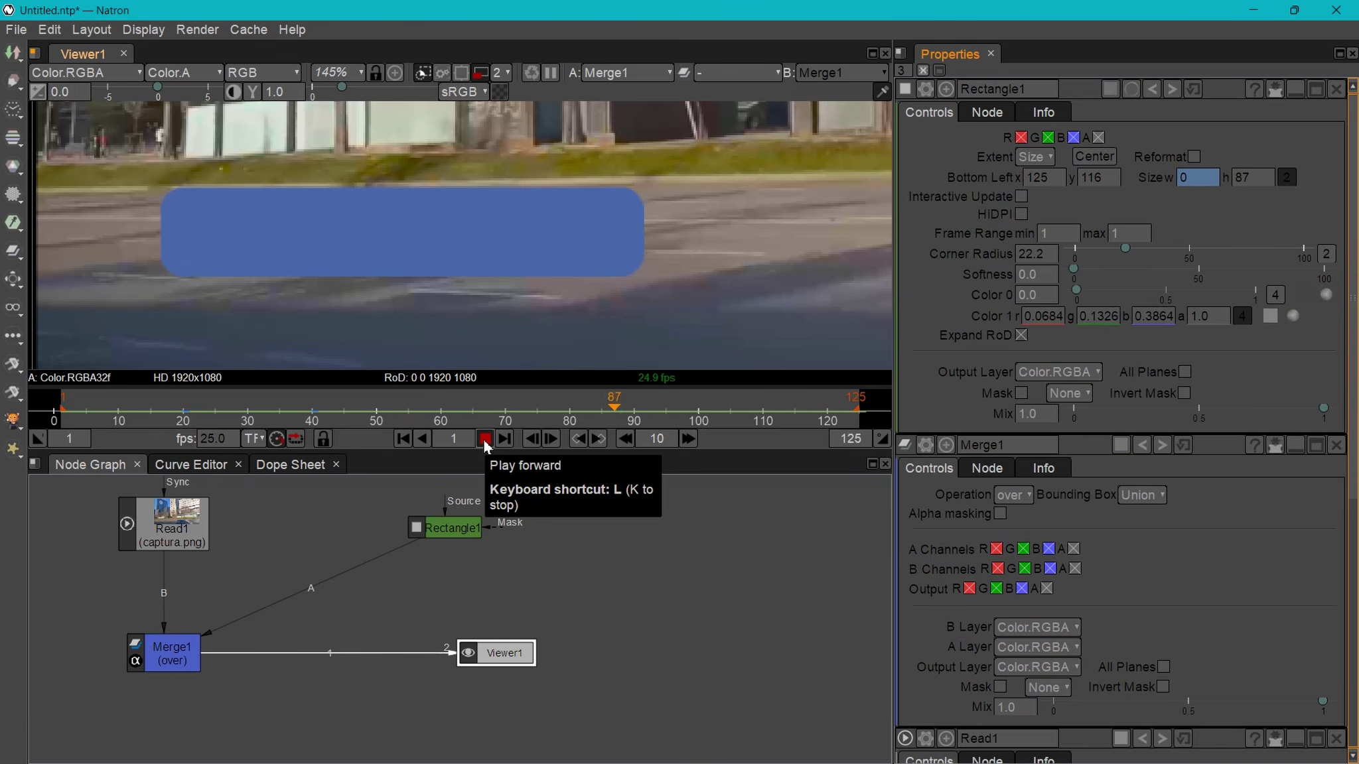
pyautogui.click(485, 440)
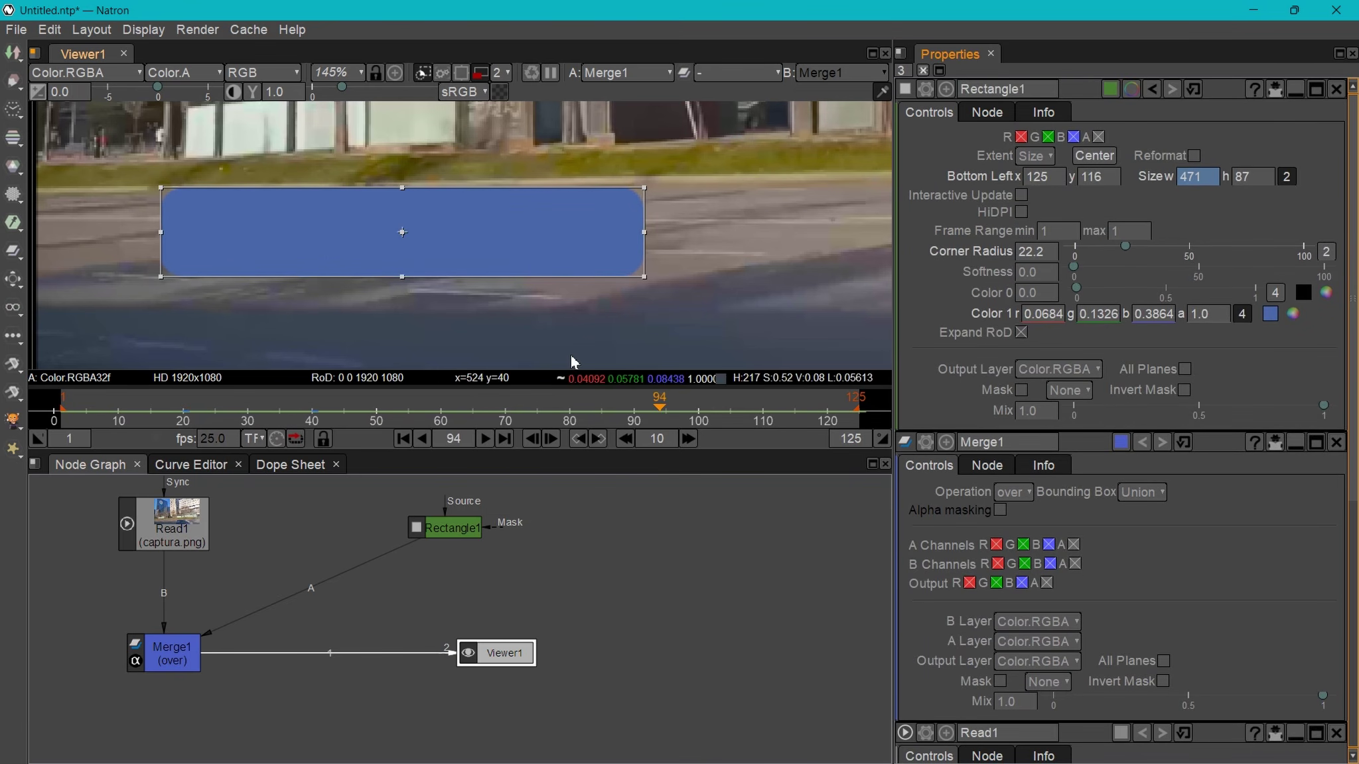
pyautogui.moveTo(660, 409); pyautogui.dragTo(246, 418)
pyautogui.moveTo(315, 428); pyautogui.dragTo(436, 428)
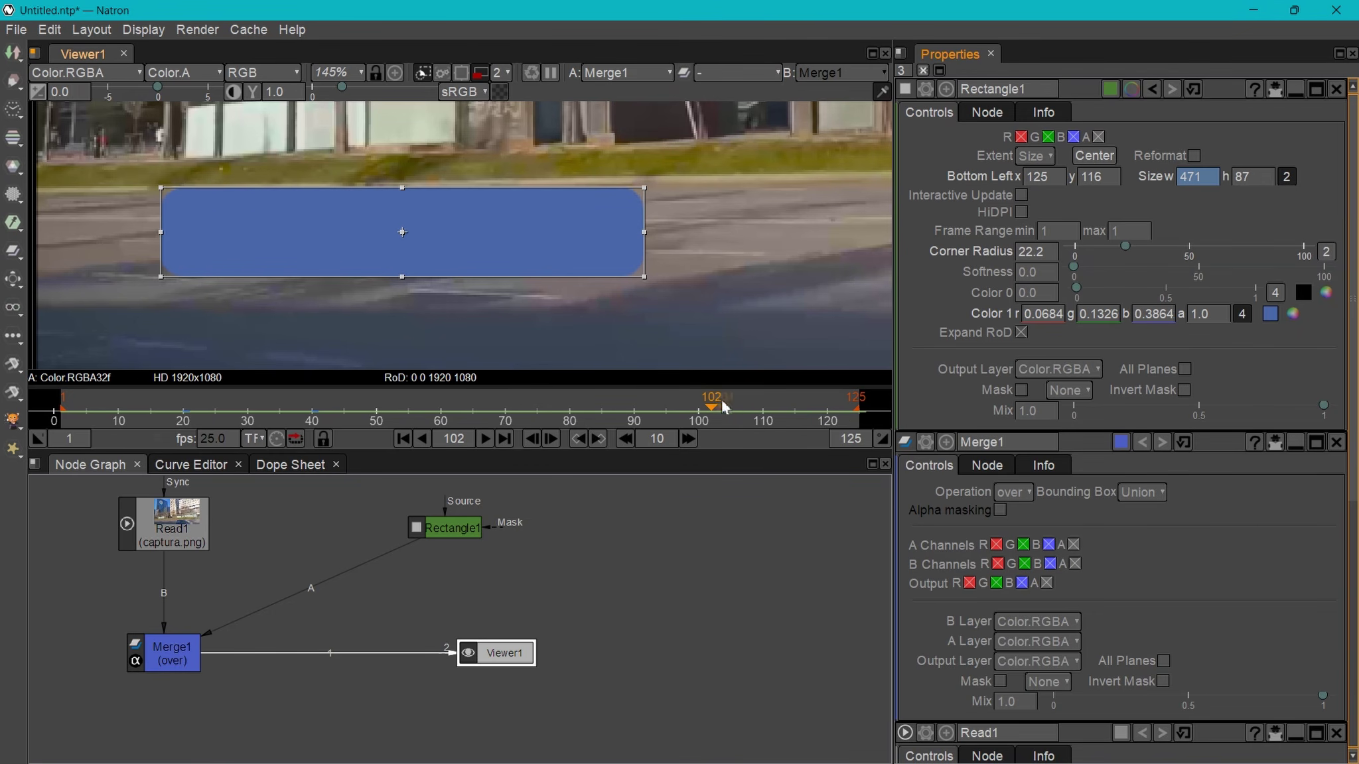
# - Keyframe the width at 471 on frame 102 and 0 near frame 122, then scrub to check
pyautogui.rightClick(1190, 176)
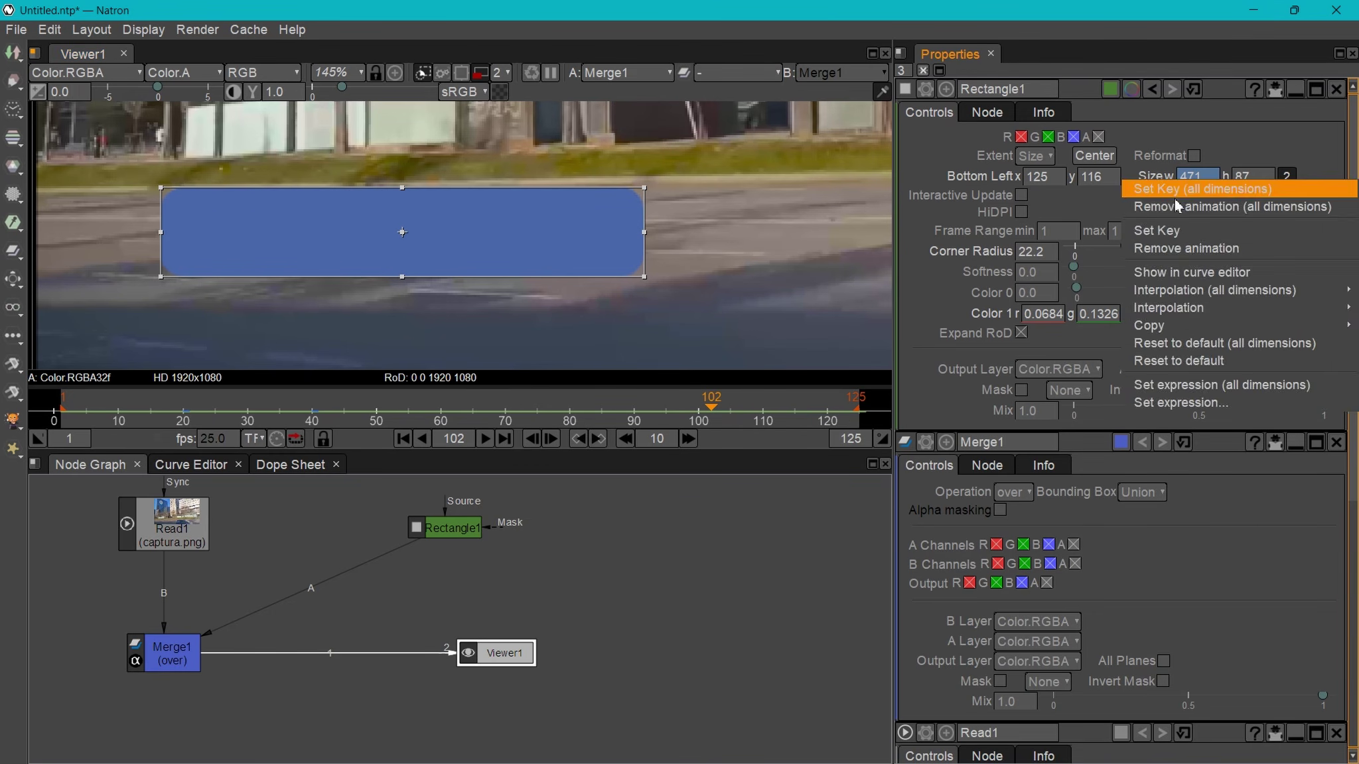
pyautogui.click(1167, 233)
pyautogui.moveTo(712, 413); pyautogui.dragTo(829, 416)
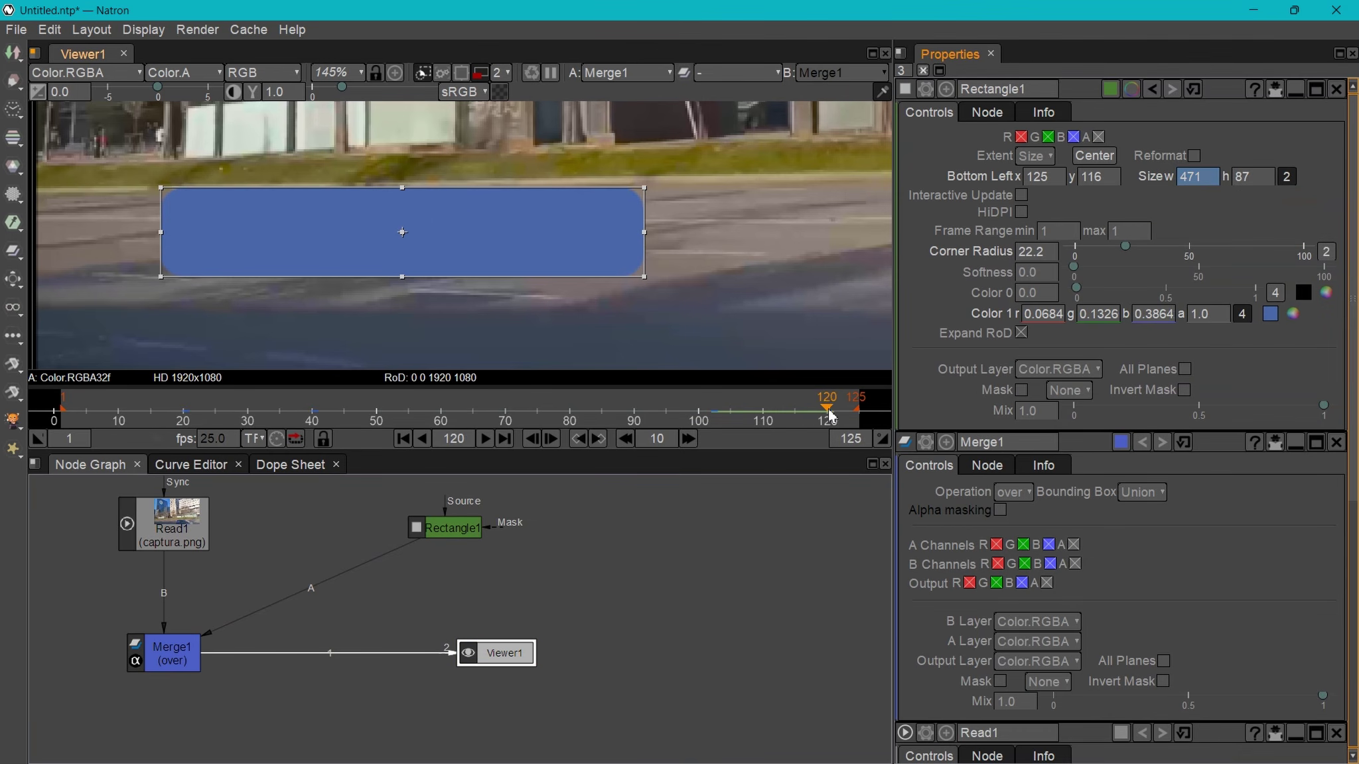
pyautogui.doubleClick(1198, 177)
pyautogui.write('0')
pyautogui.press('Return')
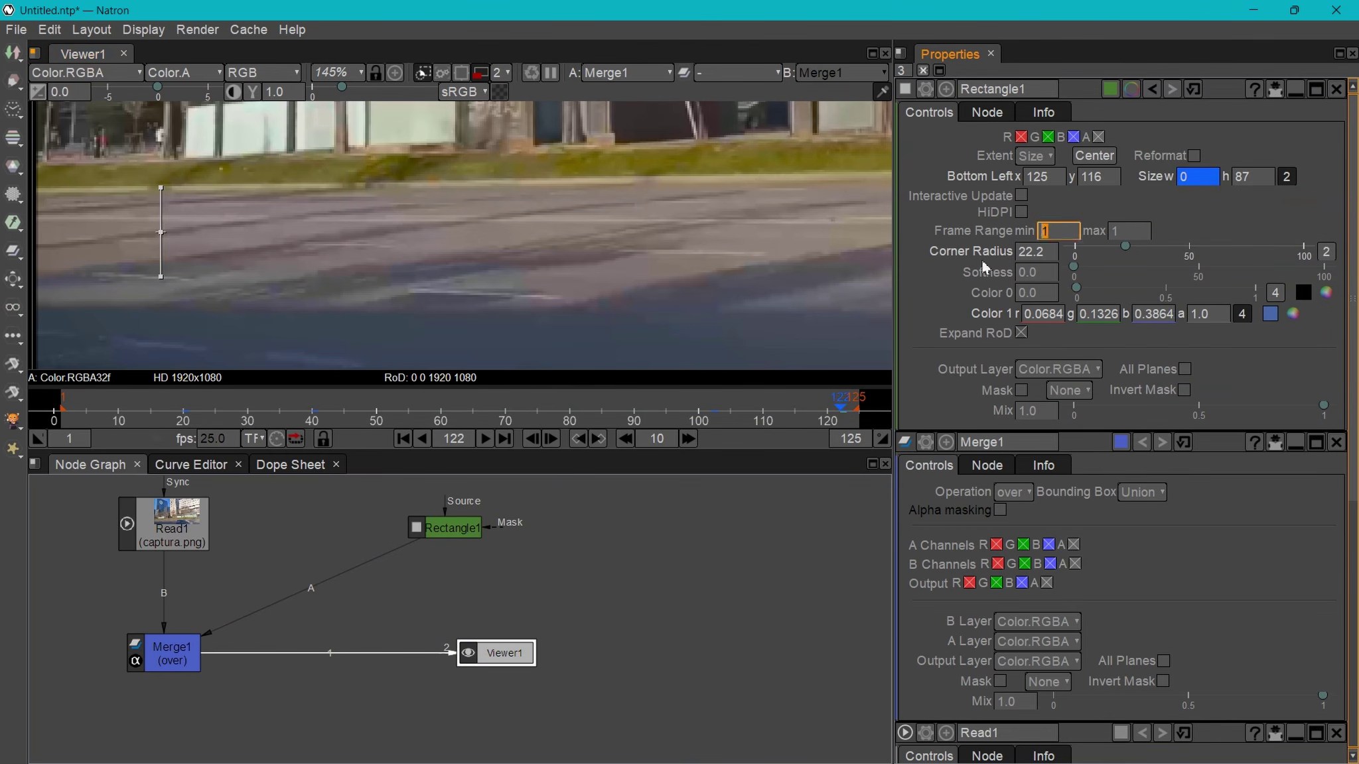
pyautogui.click(73, 410)
pyautogui.moveTo(89, 414); pyautogui.dragTo(850, 438)
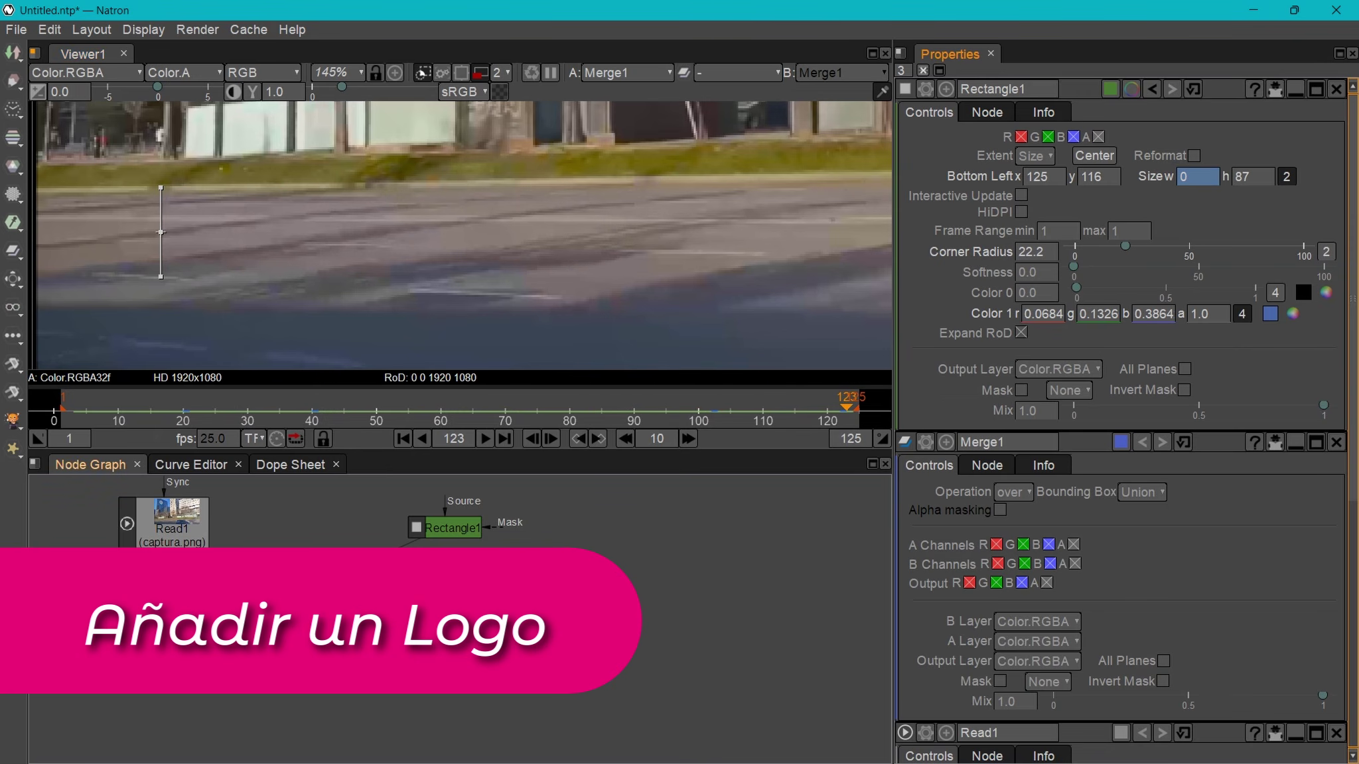
# - Add a Read2 node loading the instagram2.png logo and view it
pyautogui.scroll(-2, 594, 584)
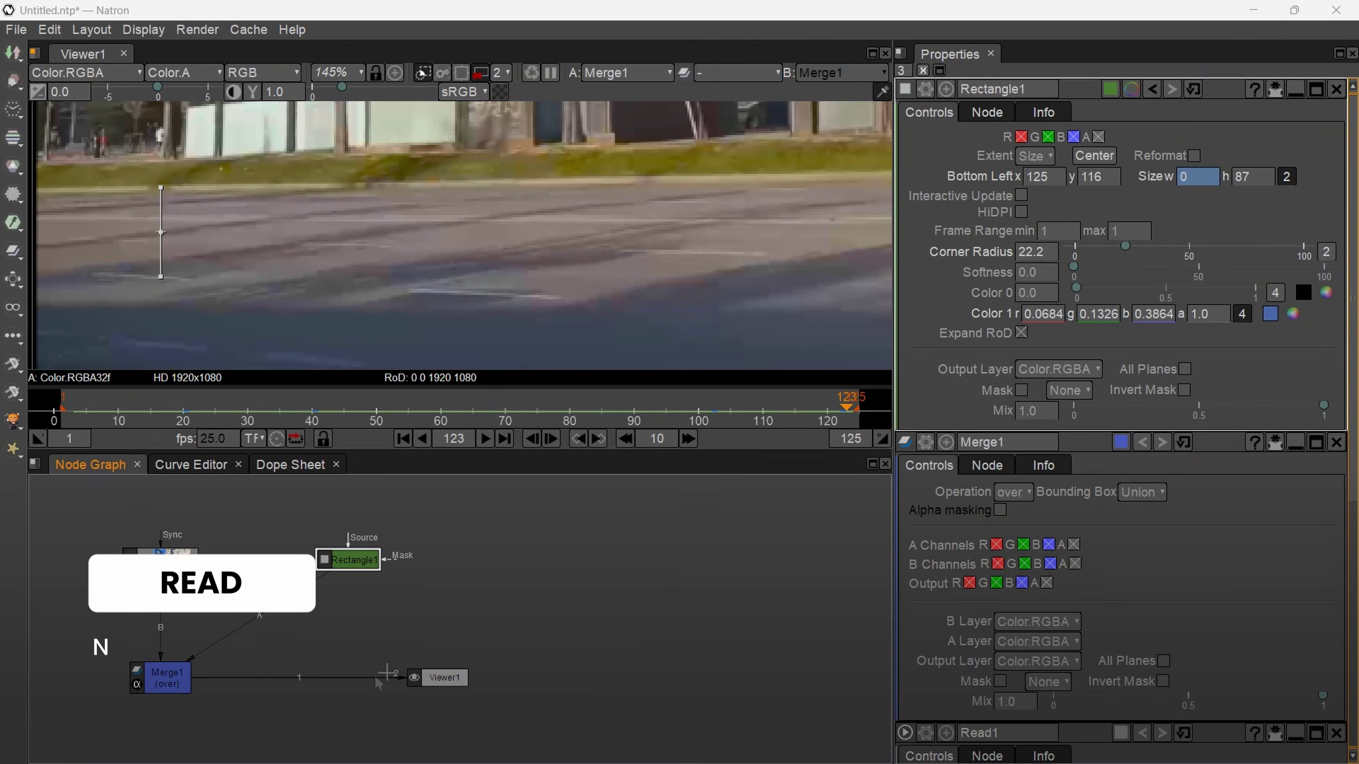
pyautogui.press('r')
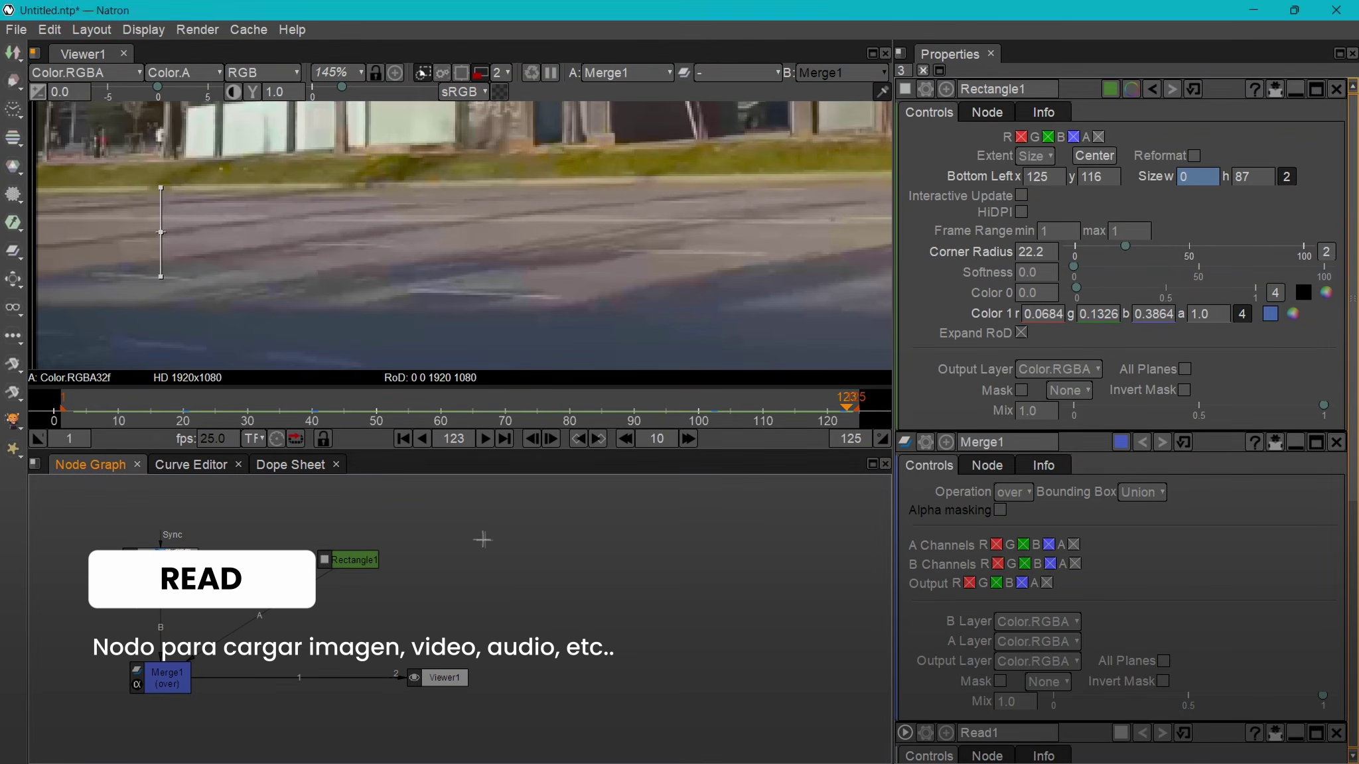
pyautogui.scroll(-2, 617, 510)
pyautogui.doubleClick(617, 475)
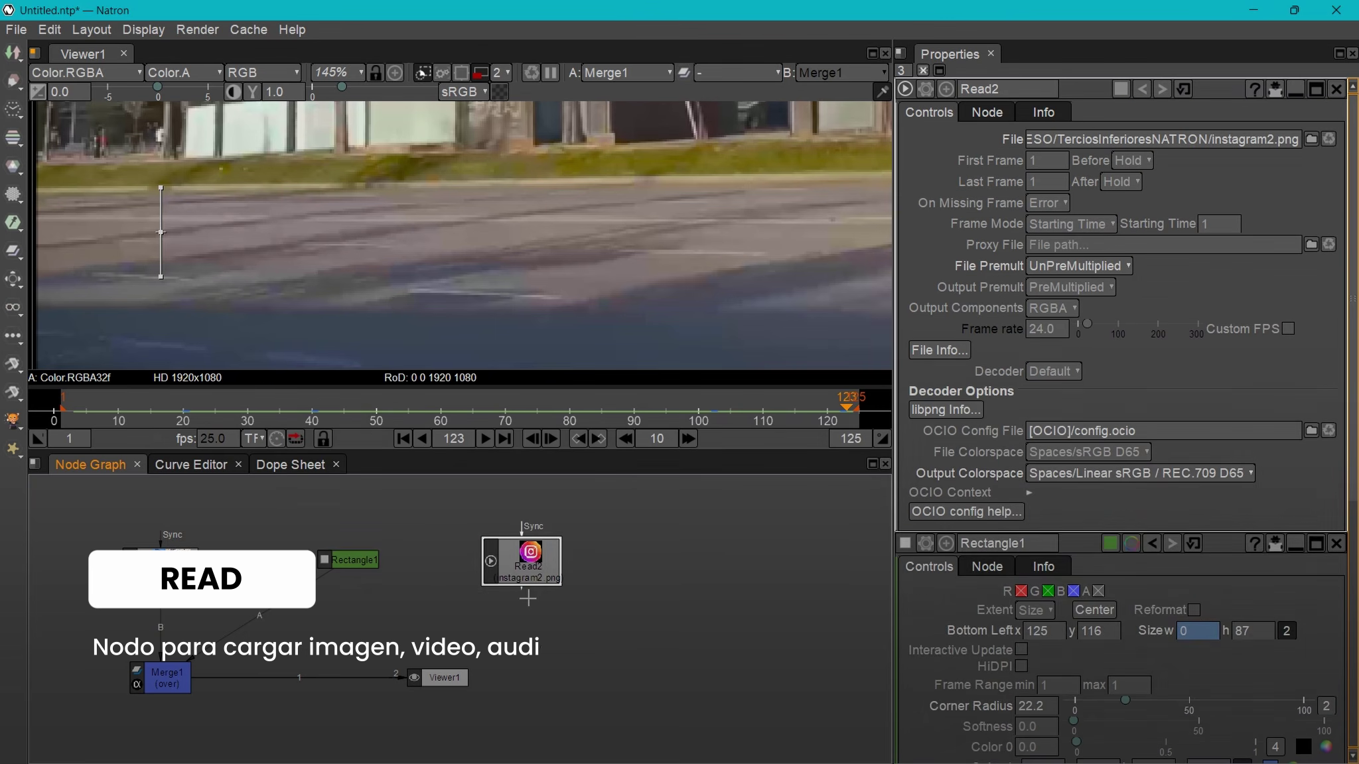
pyautogui.moveTo(521, 590); pyautogui.dragTo(434, 683)
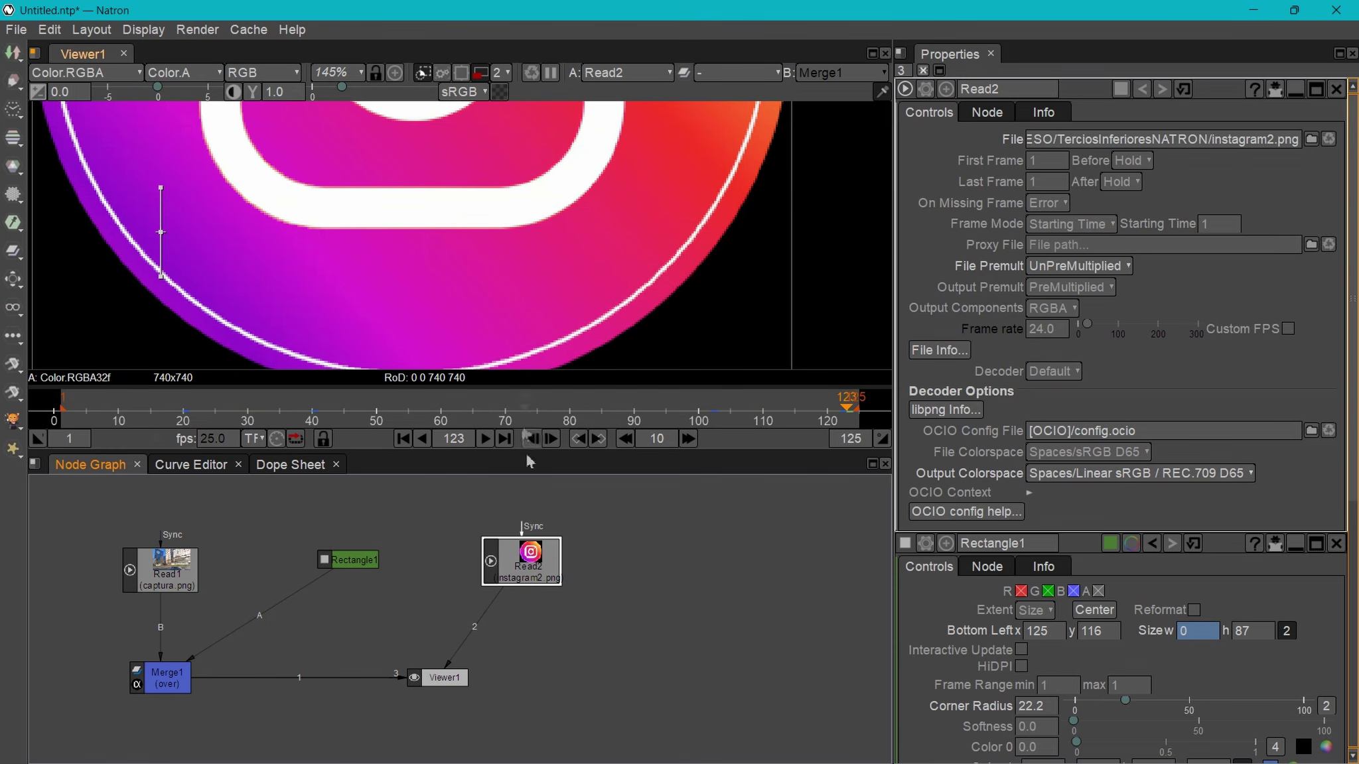
# - Reconnect Viewer1 to Merge1 and connect Merge1's A2 input to Read2
pyautogui.moveTo(468, 642); pyautogui.dragTo(530, 561)
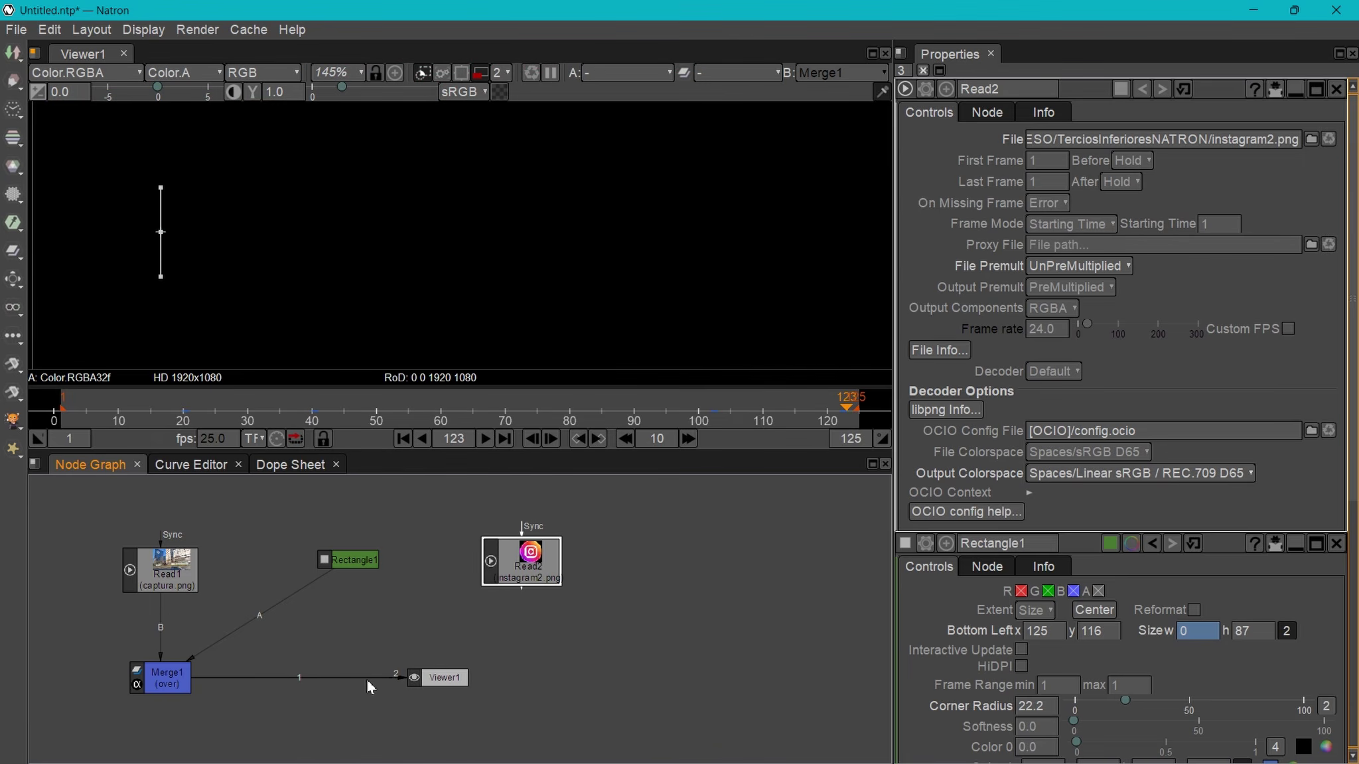
pyautogui.moveTo(369, 705); pyautogui.dragTo(369, 703)
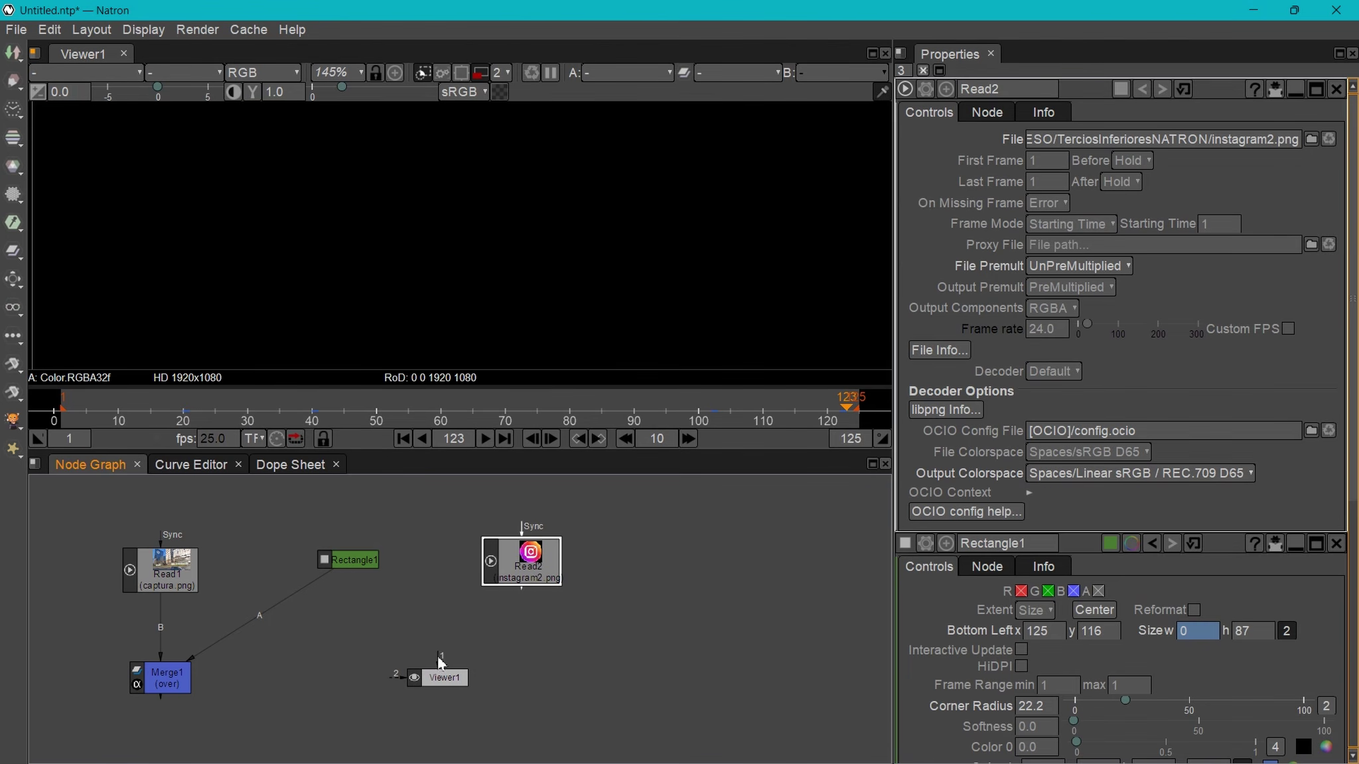
pyautogui.moveTo(292, 669); pyautogui.dragTo(371, 635)
pyautogui.moveTo(448, 689); pyautogui.dragTo(369, 727)
pyautogui.moveTo(372, 639); pyautogui.dragTo(367, 663)
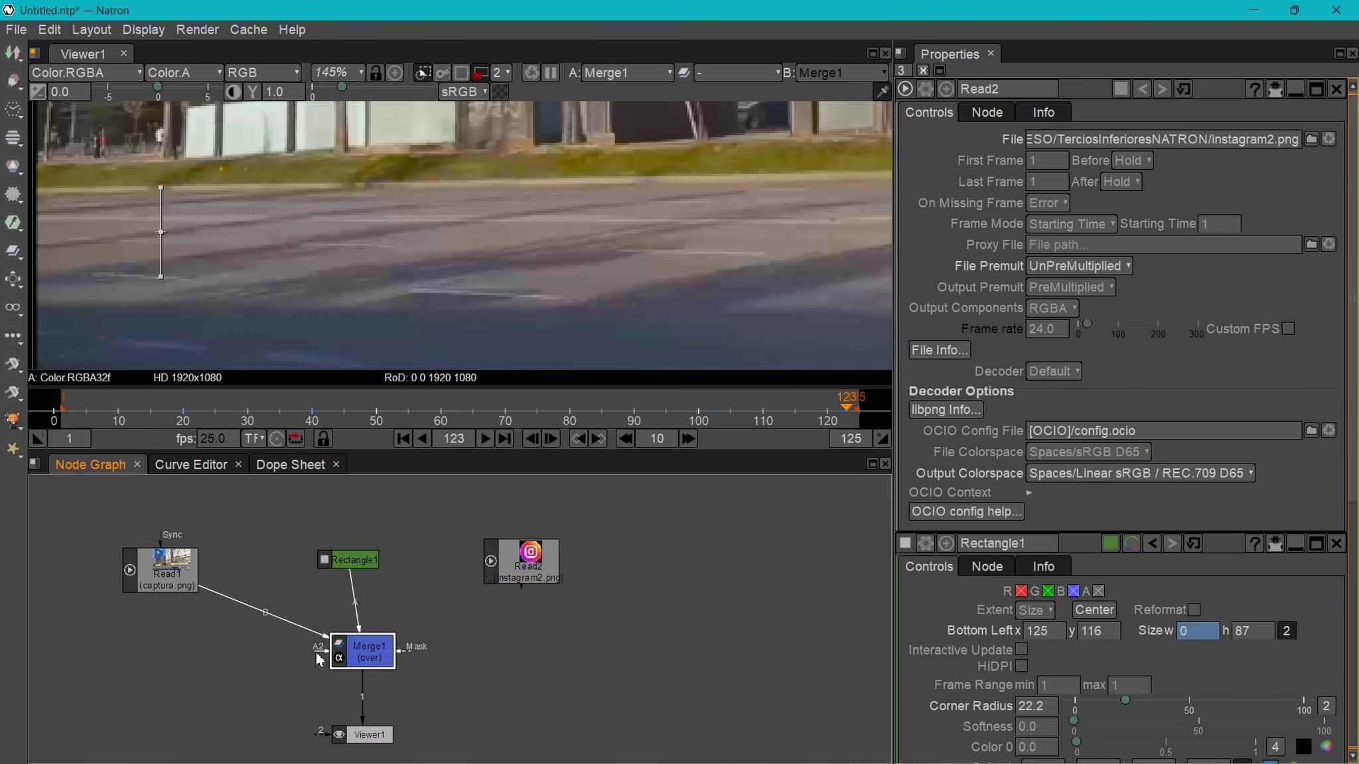
pyautogui.moveTo(295, 631); pyautogui.dragTo(544, 577)
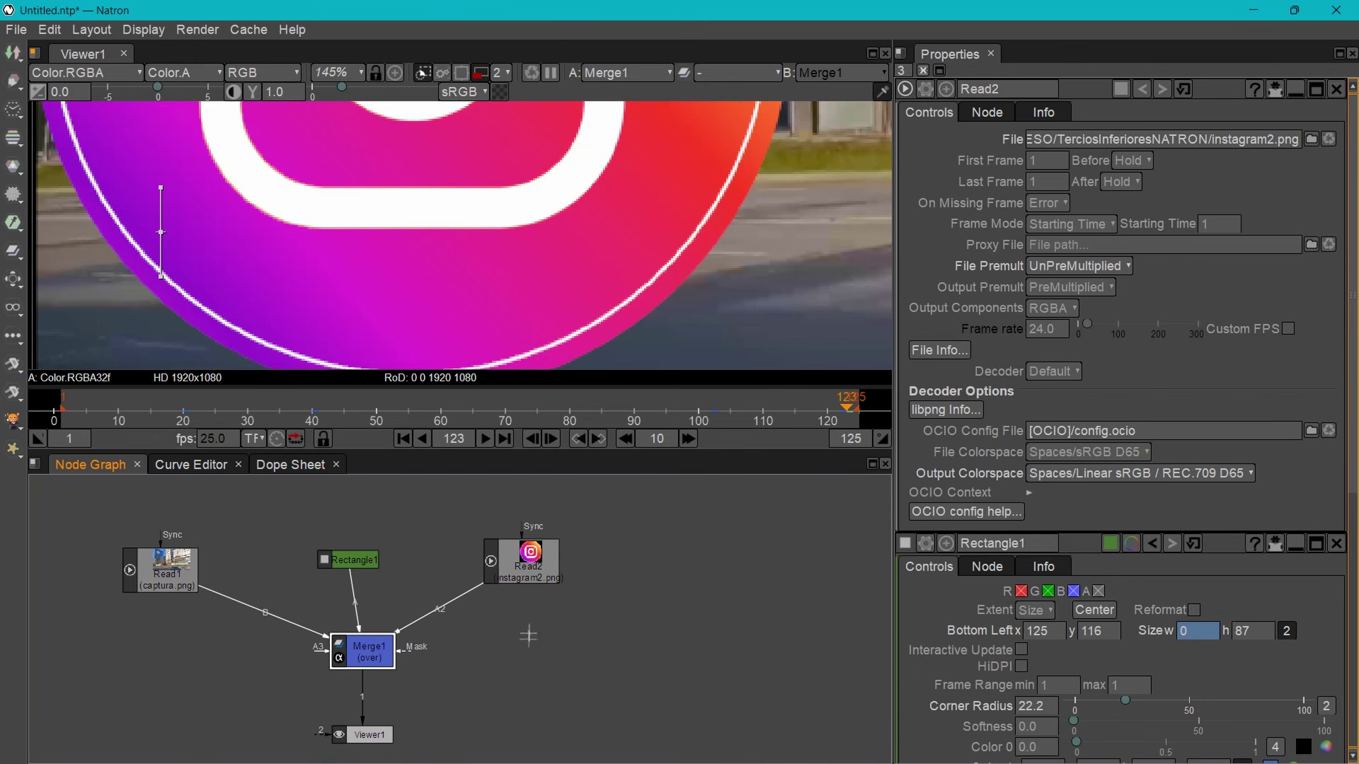
pyautogui.scroll(-10, 635, 224)
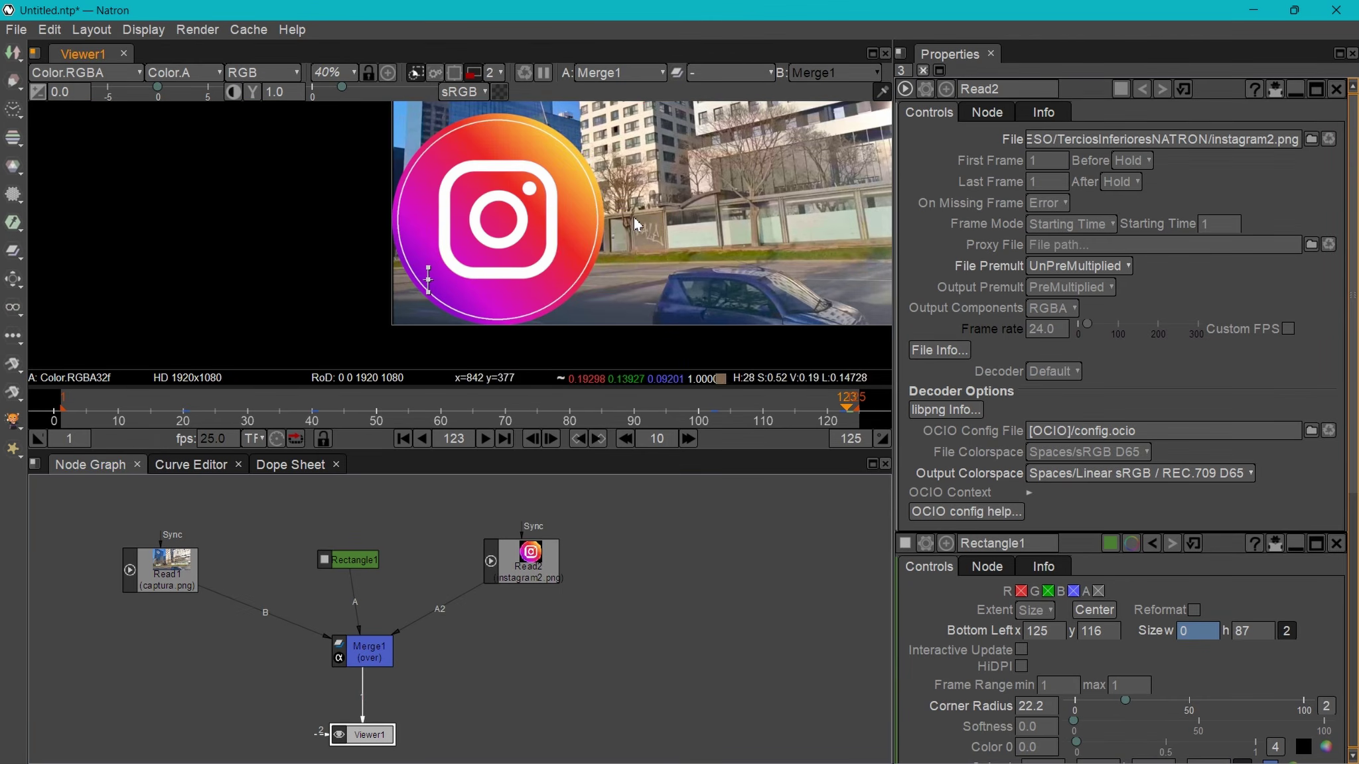
pyautogui.scroll(-1, 636, 224)
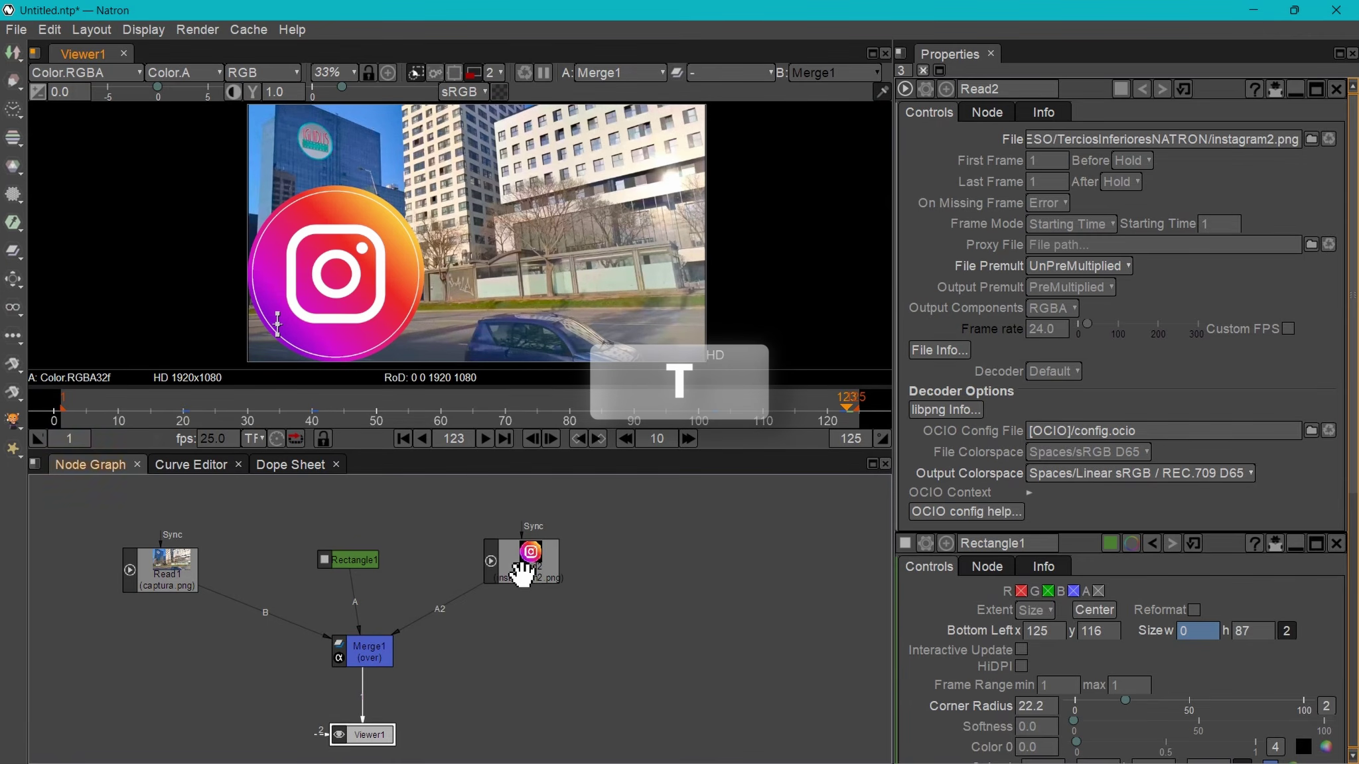
# - Insert Transform1 between the logo and Merge1 and shrink the logo's scale
pyautogui.press('t')
pyautogui.moveTo(524, 572); pyautogui.dragTo(538, 649)
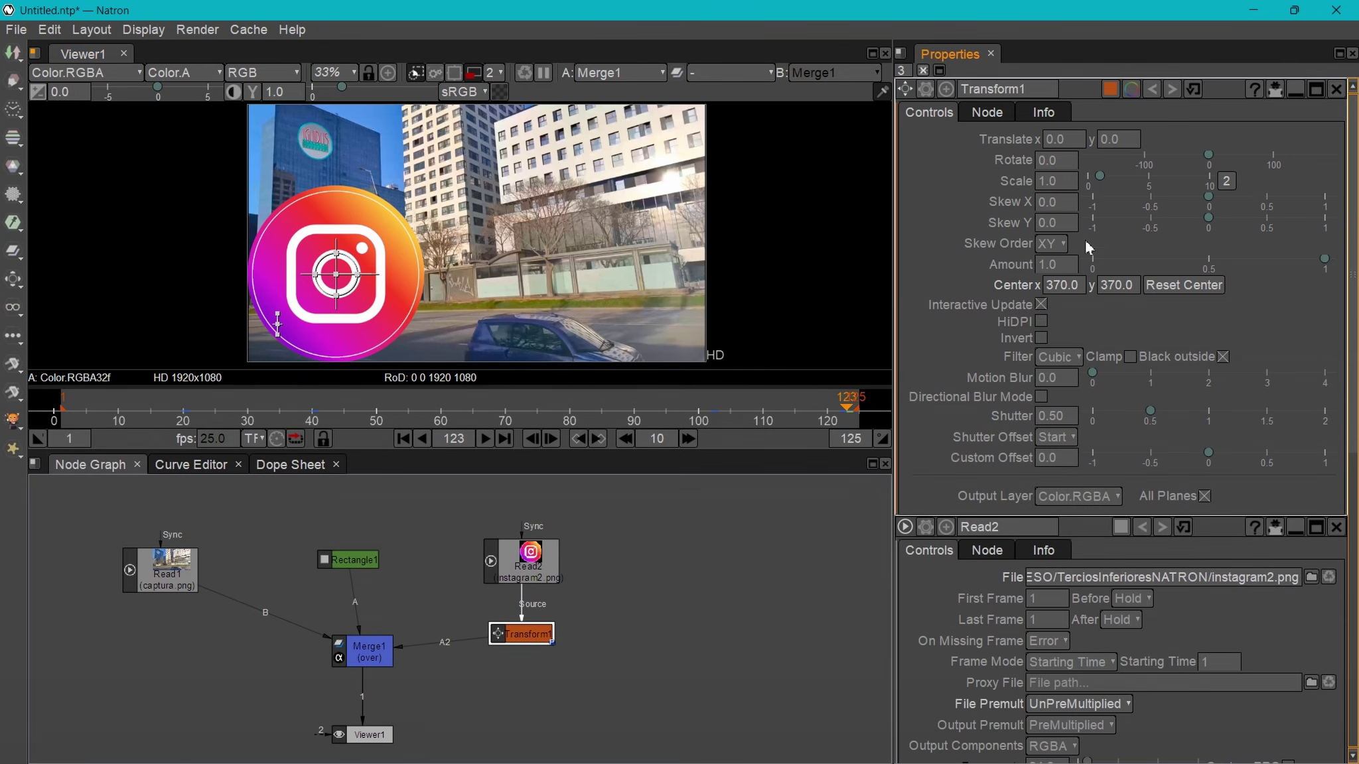
pyautogui.doubleClick(1054, 188)
pyautogui.moveTo(1100, 182); pyautogui.dragTo(1087, 184)
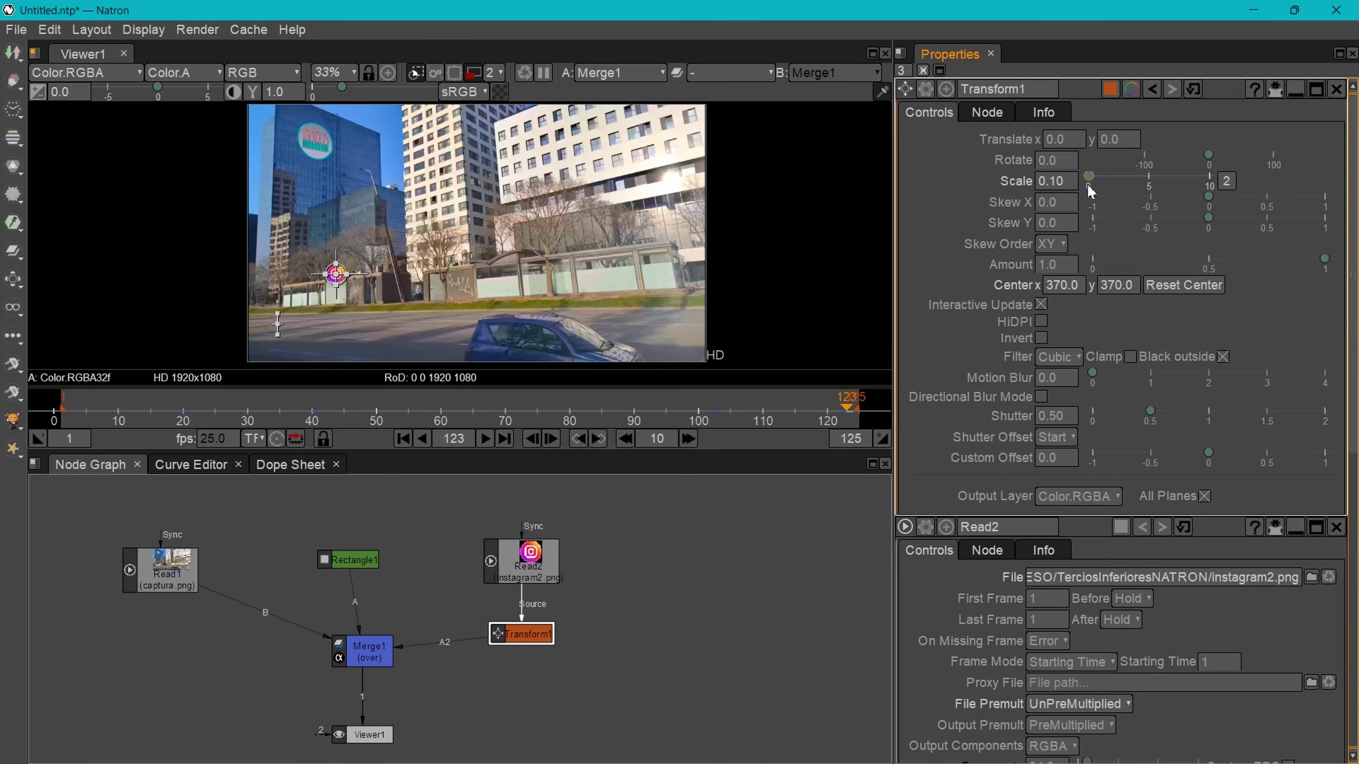
# - At frame 46, place the logo at translate -245, -209 on the bar's left end with scale 0.14
pyautogui.click(350, 410)
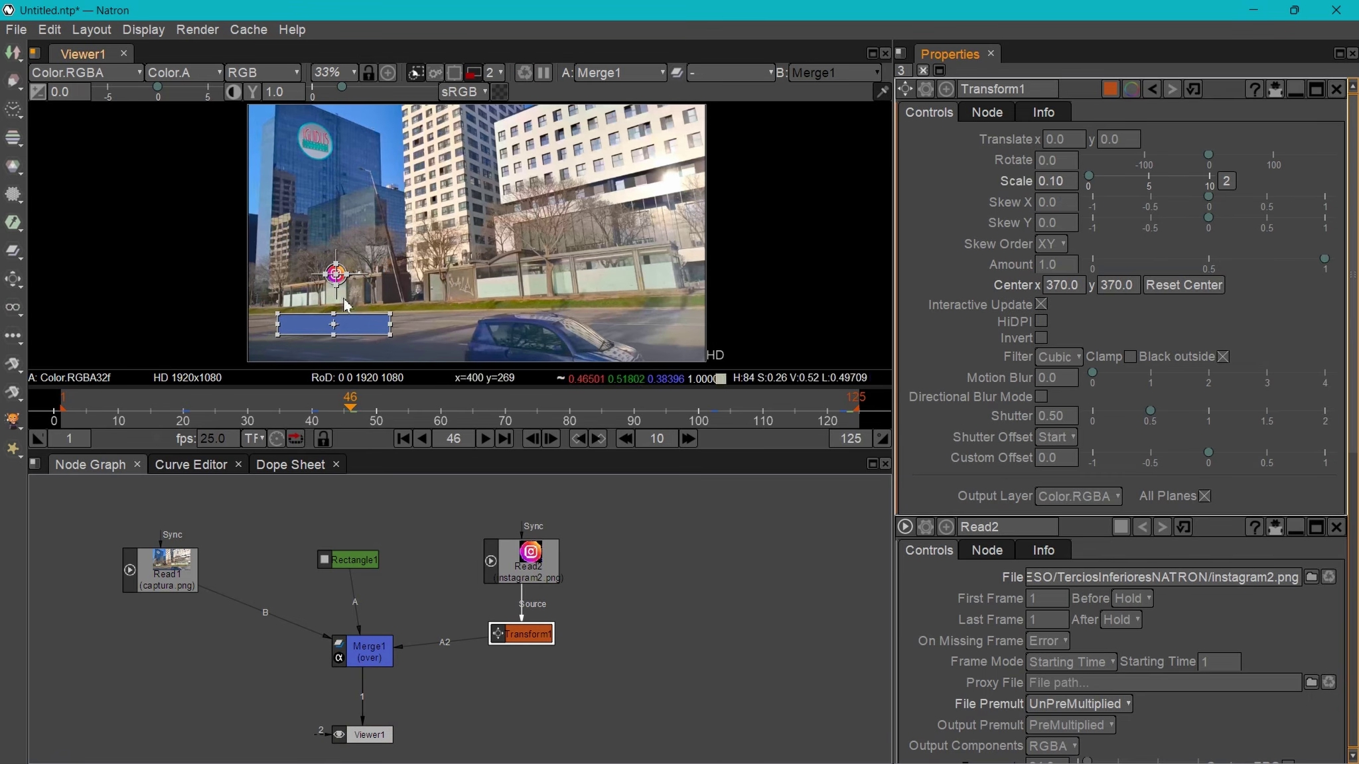
pyautogui.scroll(4, 272, 332)
pyautogui.moveTo(436, 185); pyautogui.dragTo(303, 300)
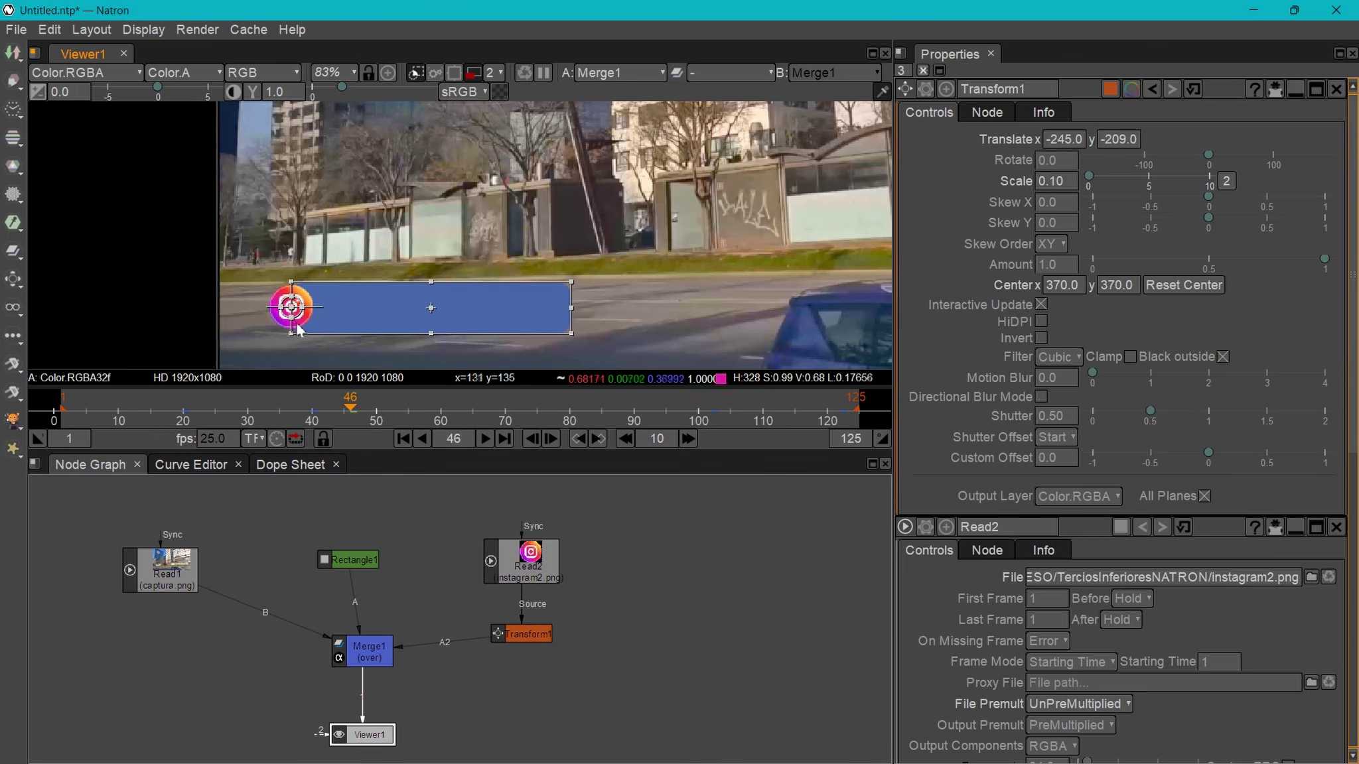
pyautogui.scroll(4, 268, 337)
pyautogui.moveTo(404, 315); pyautogui.dragTo(267, 307)
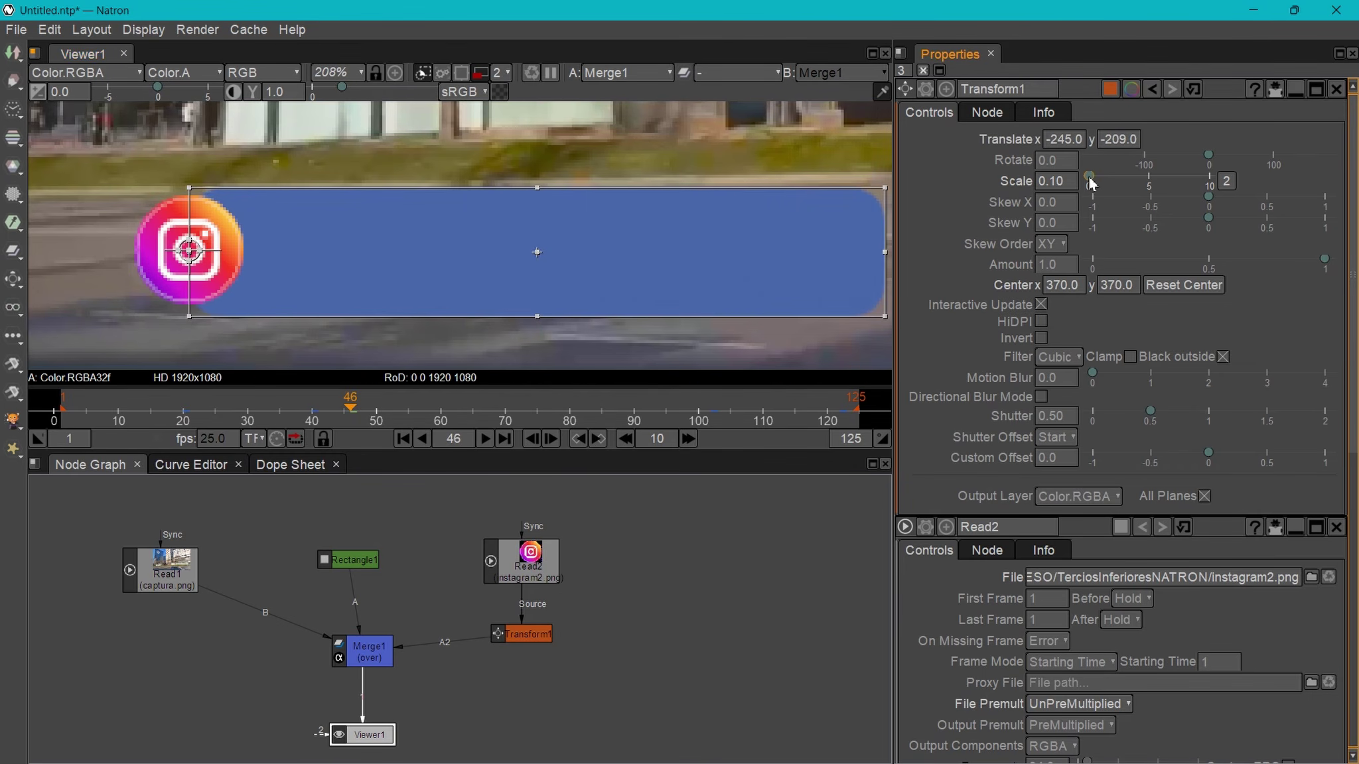
pyautogui.moveTo(1088, 177); pyautogui.dragTo(1091, 180)
pyautogui.doubleClick(1060, 187)
pyautogui.write('0')
pyautogui.press('Return')
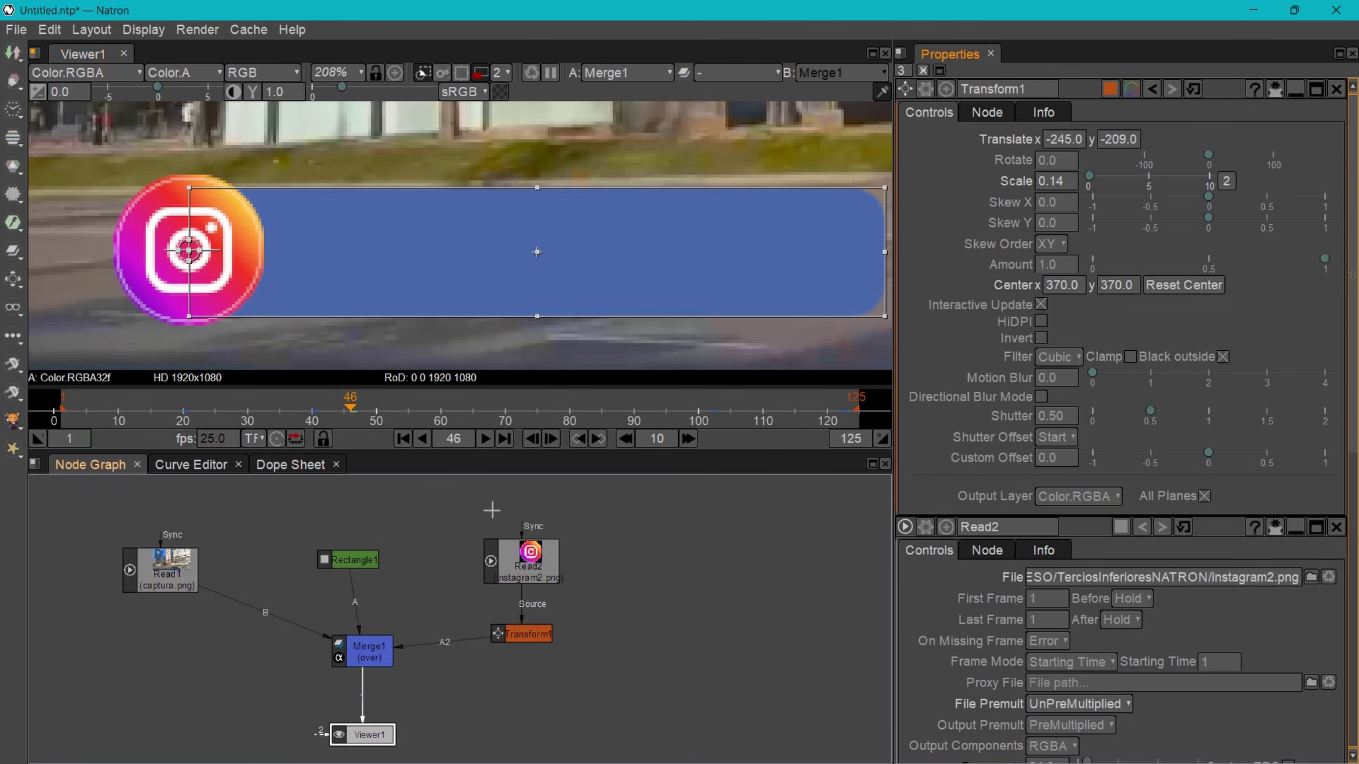
pyautogui.moveTo(325, 412); pyautogui.dragTo(190, 431)
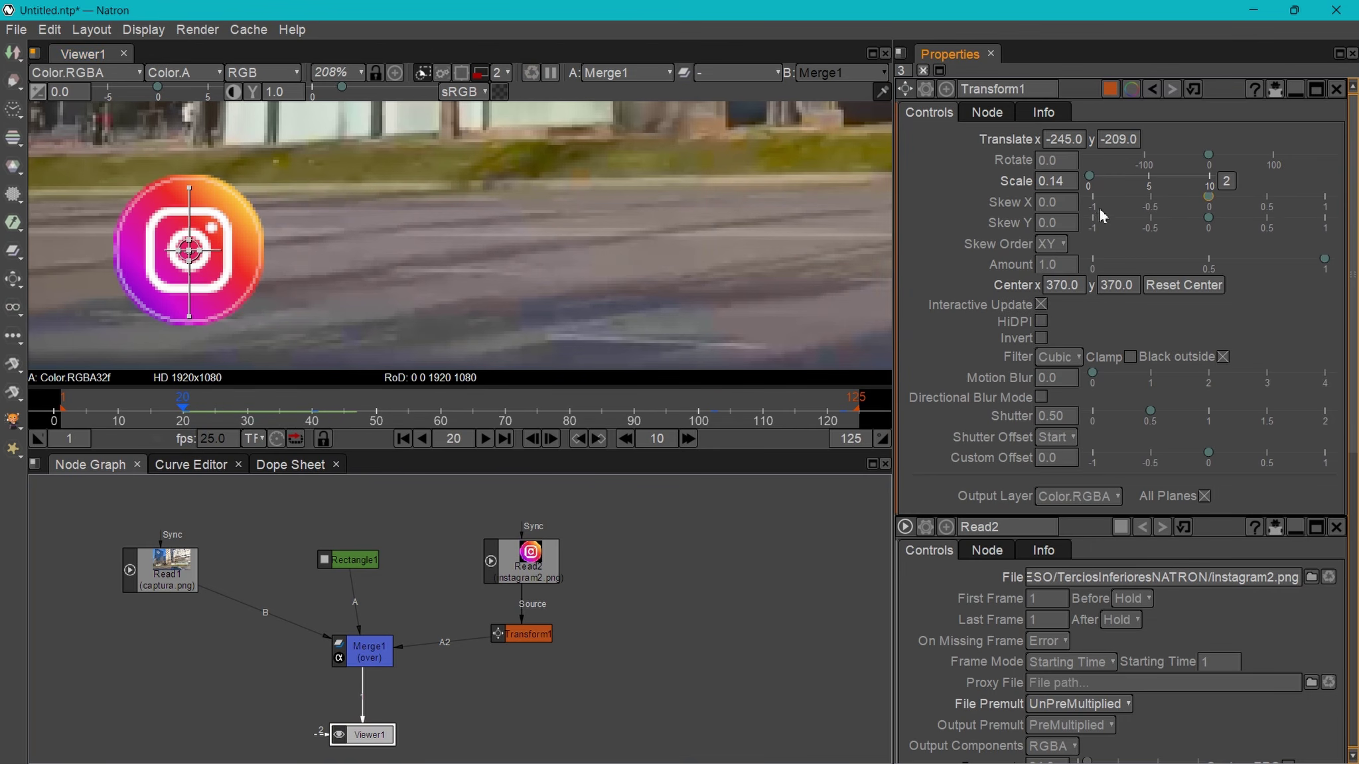
# - Keyframe the logo's translate at -245, -209 on frame 20 and at 174.8, -209 on frame 3
pyautogui.click(1064, 142)
pyautogui.rightClick(1064, 141)
pyautogui.click(1041, 321)
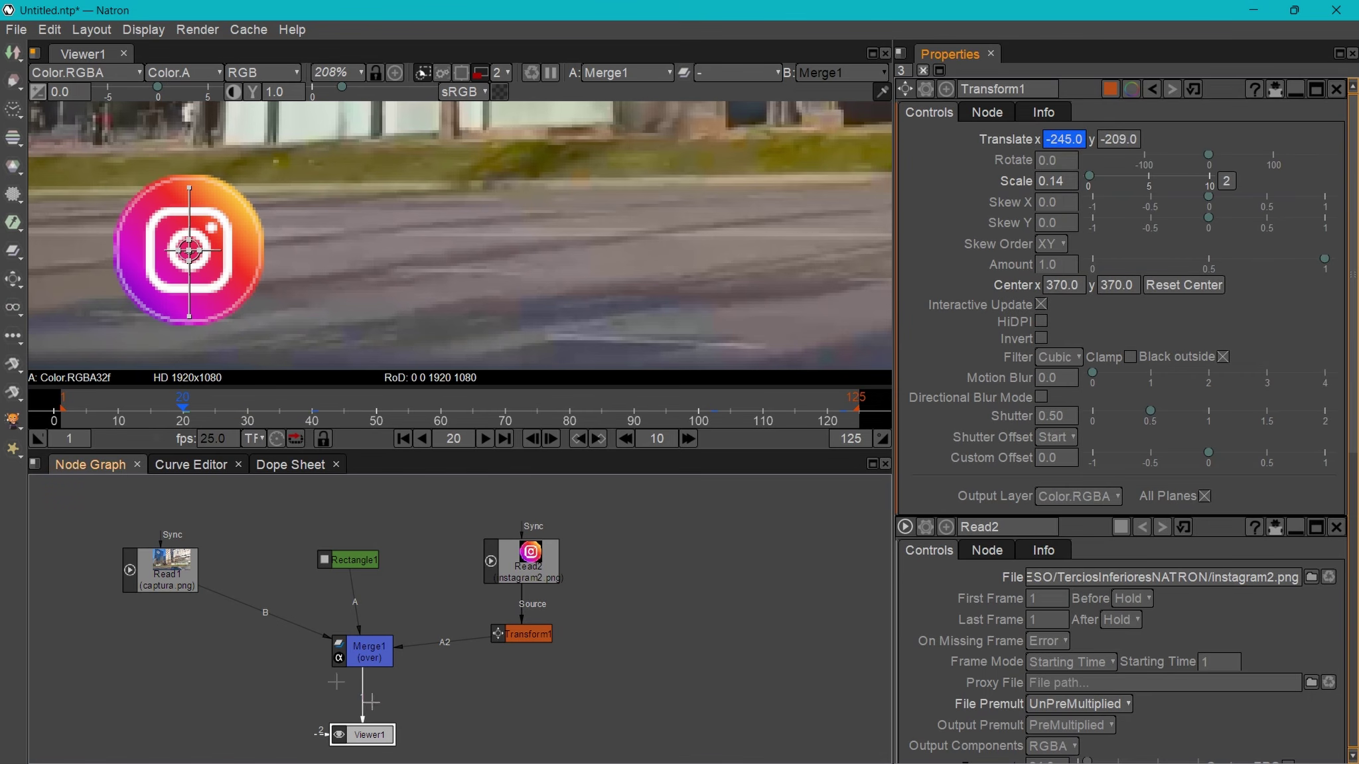
pyautogui.moveTo(186, 416); pyautogui.dragTo(101, 423)
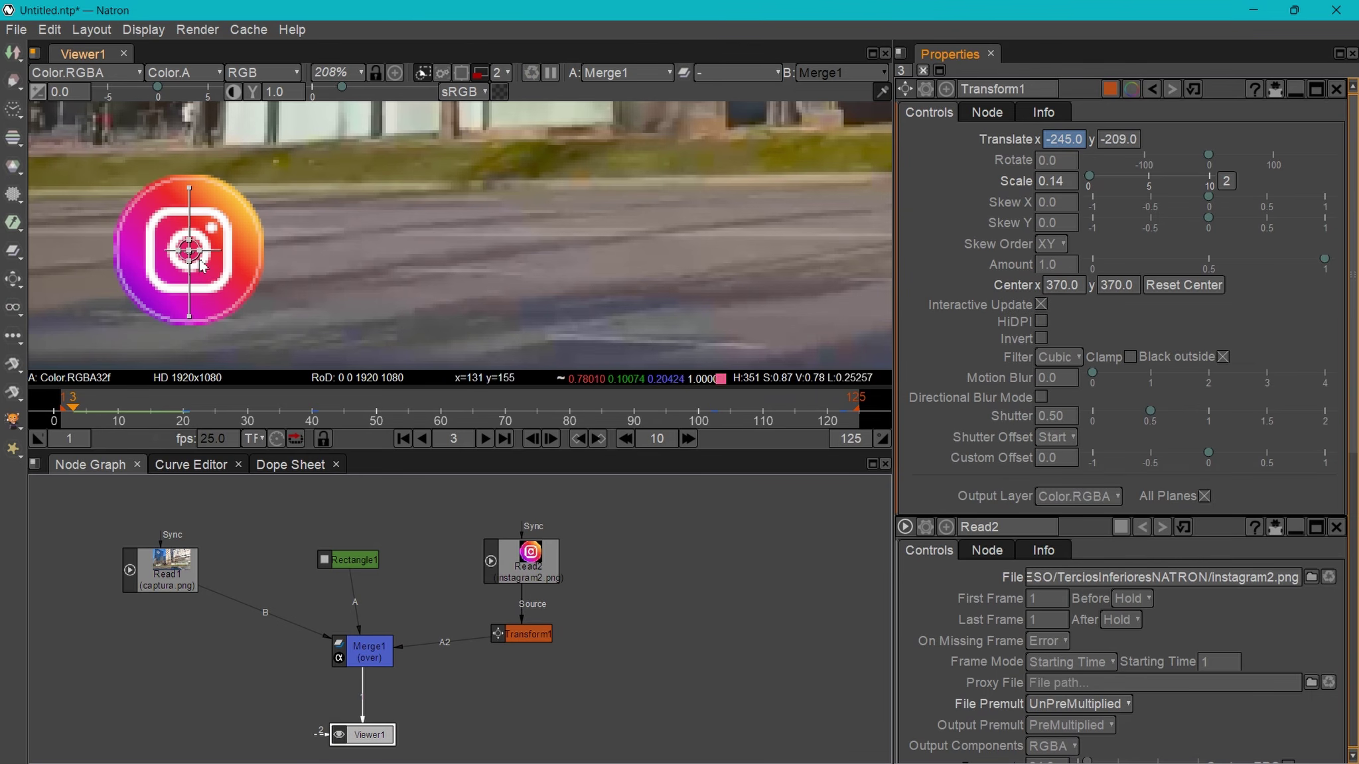
pyautogui.click(1135, 141)
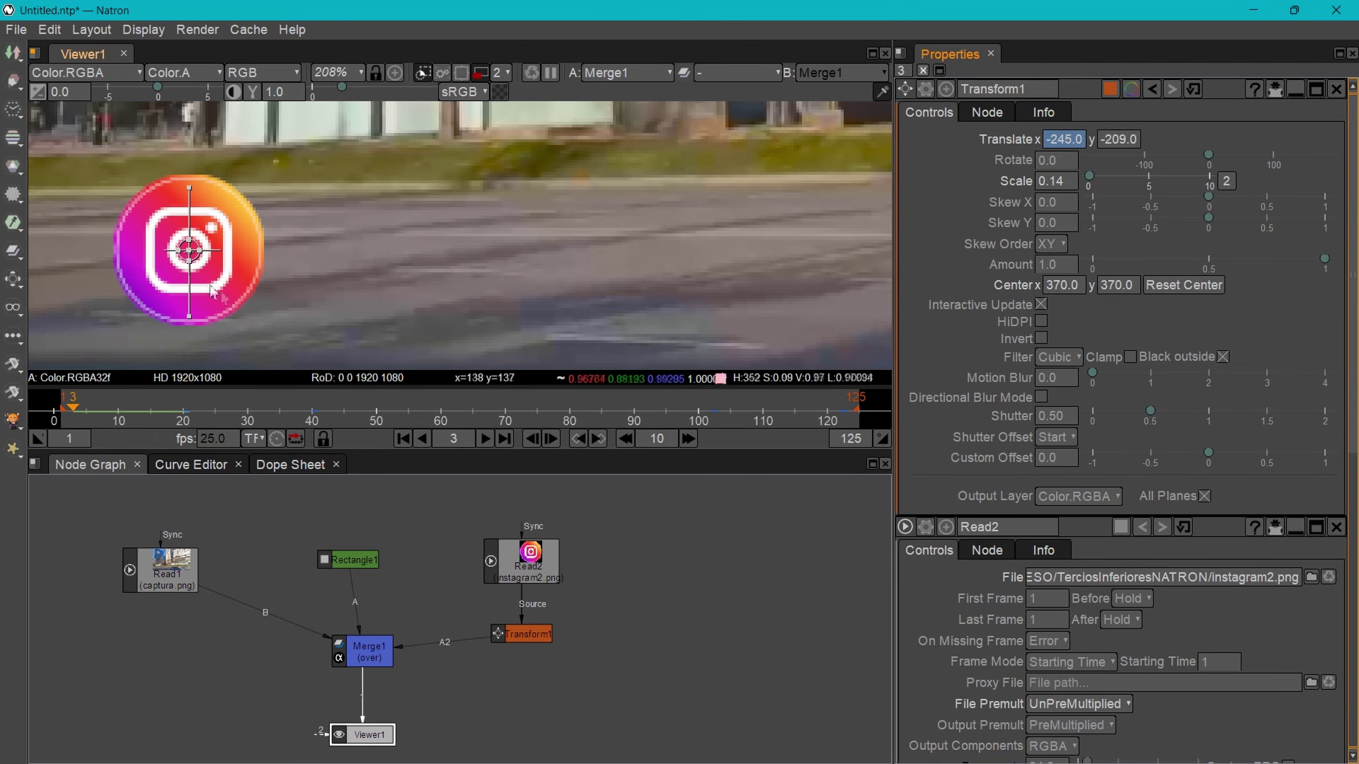
pyautogui.moveTo(191, 253); pyautogui.dragTo(810, 253)
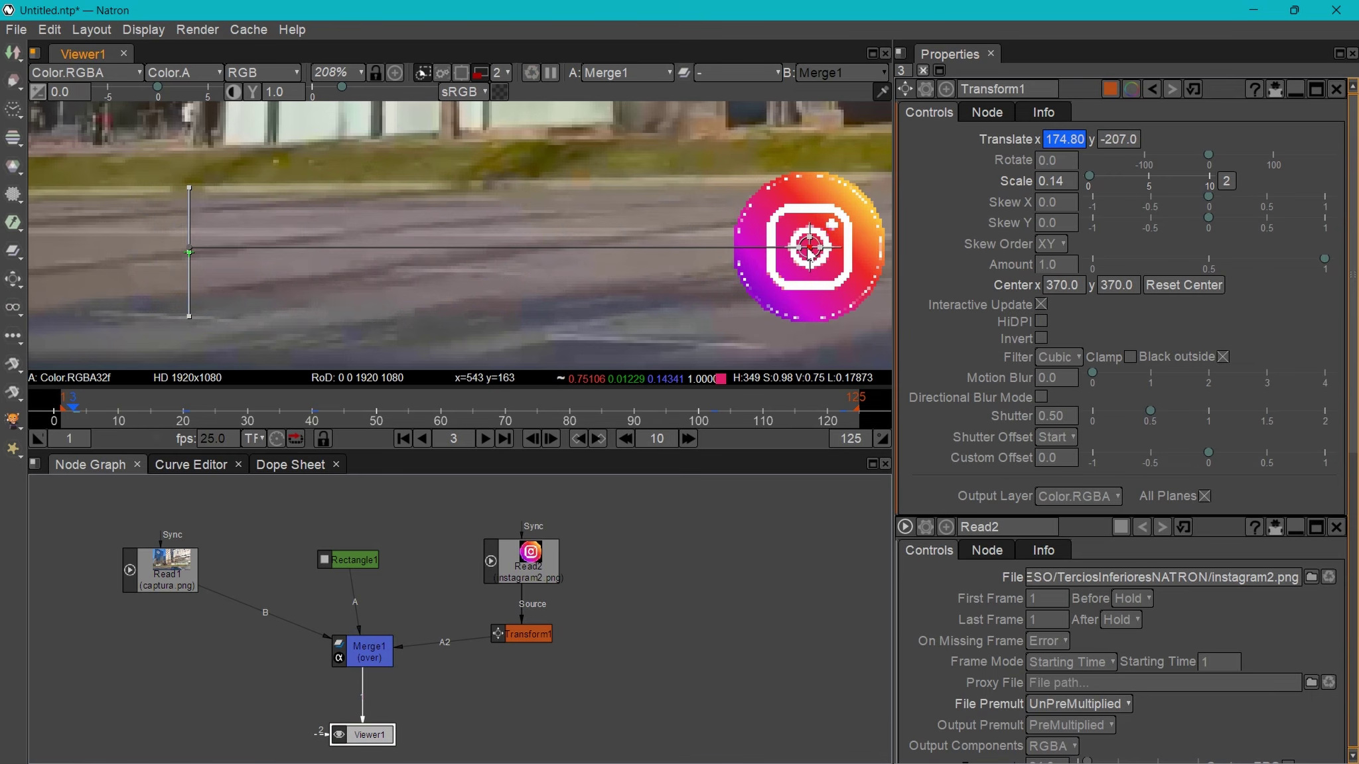
pyautogui.click(1120, 142)
pyautogui.write('-209')
pyautogui.press('Return')
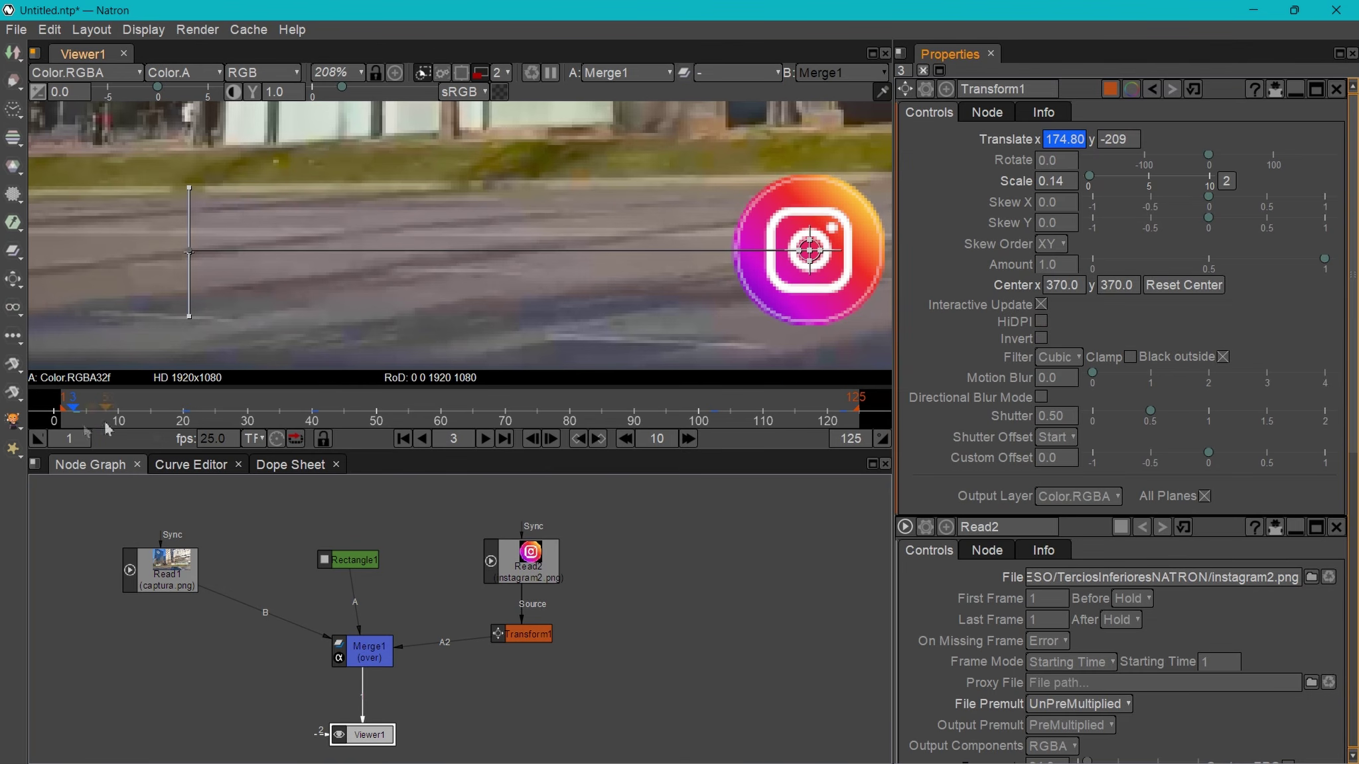
# - Keyframe rotation at 0 on frame 20 and -360 on frame 3, then insert Merge2 after Transform1
pyautogui.moveTo(74, 408); pyautogui.dragTo(80, 435)
pyautogui.rightClick(1060, 164)
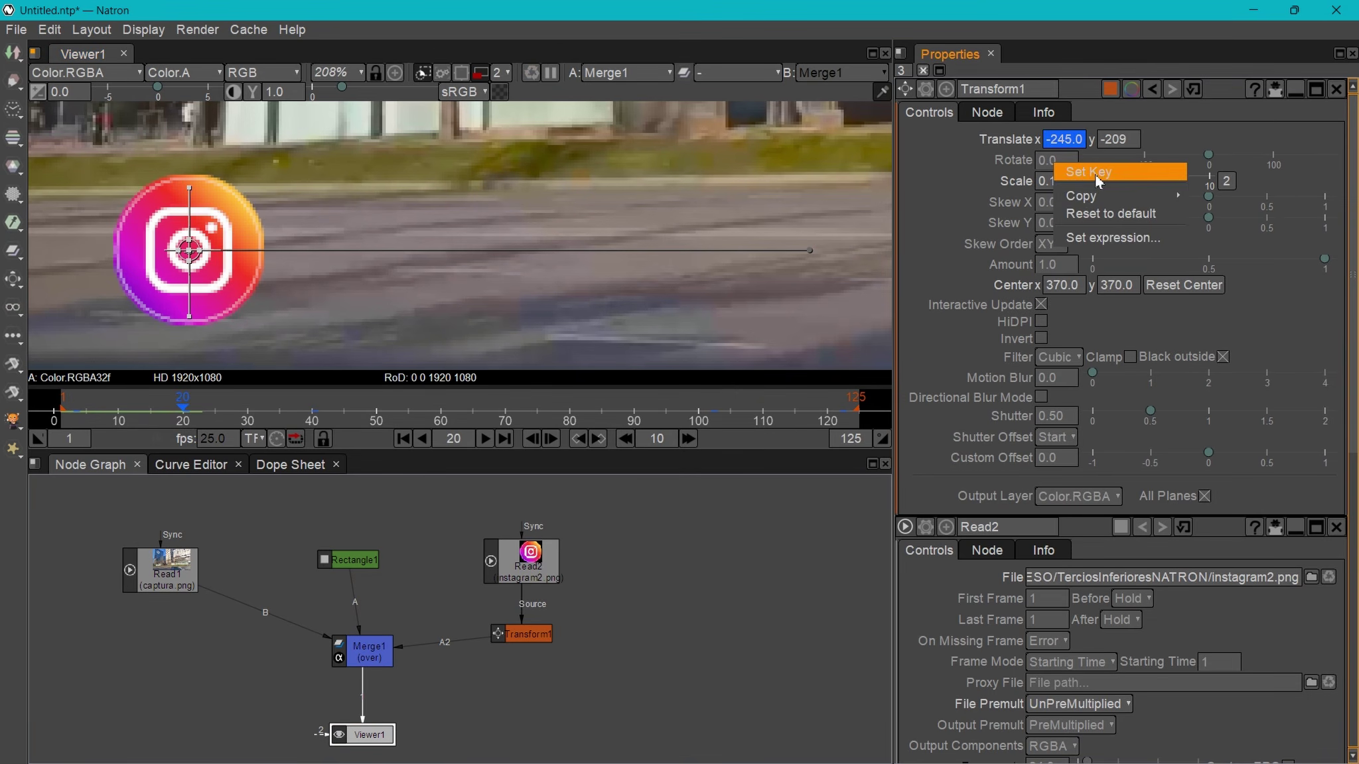
pyautogui.click(1082, 172)
pyautogui.moveTo(186, 413); pyautogui.dragTo(77, 430)
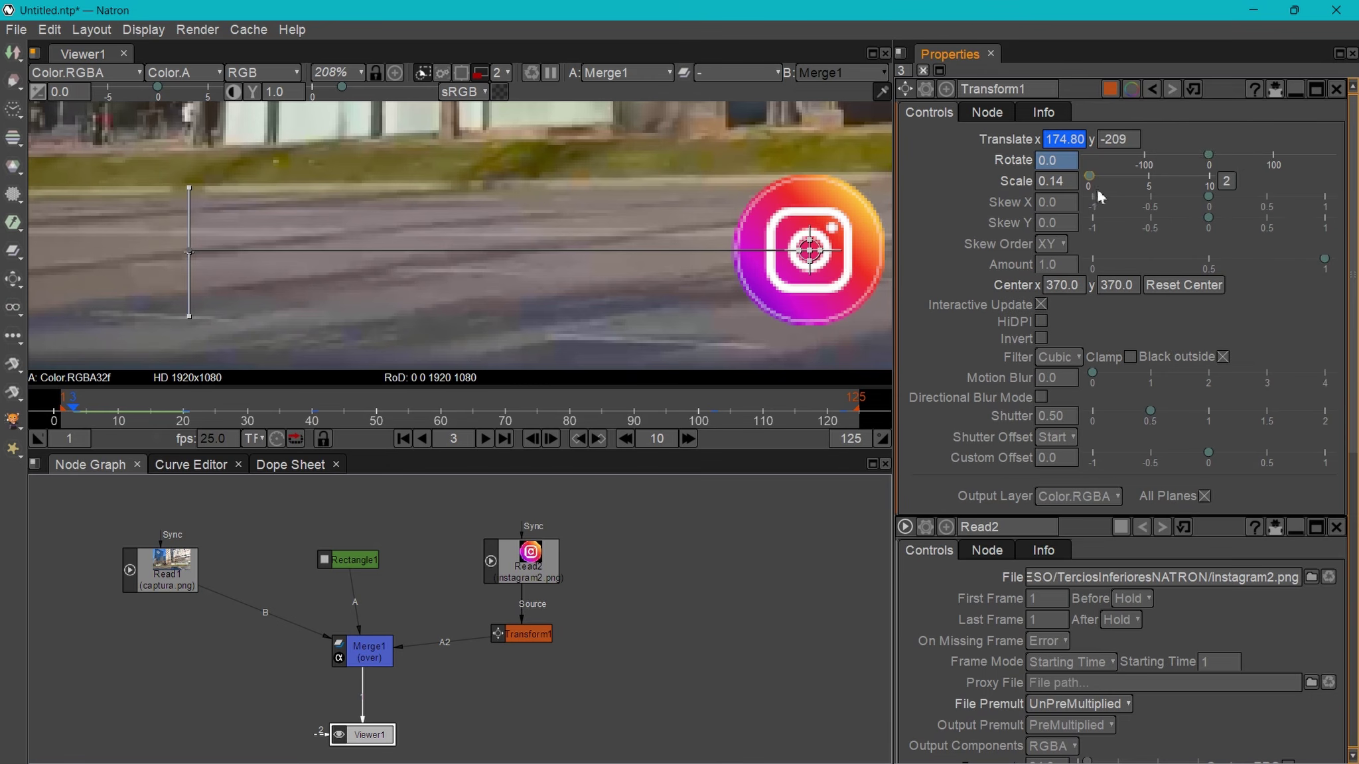
pyautogui.moveTo(1202, 158); pyautogui.dragTo(1089, 190)
pyautogui.click(1071, 187)
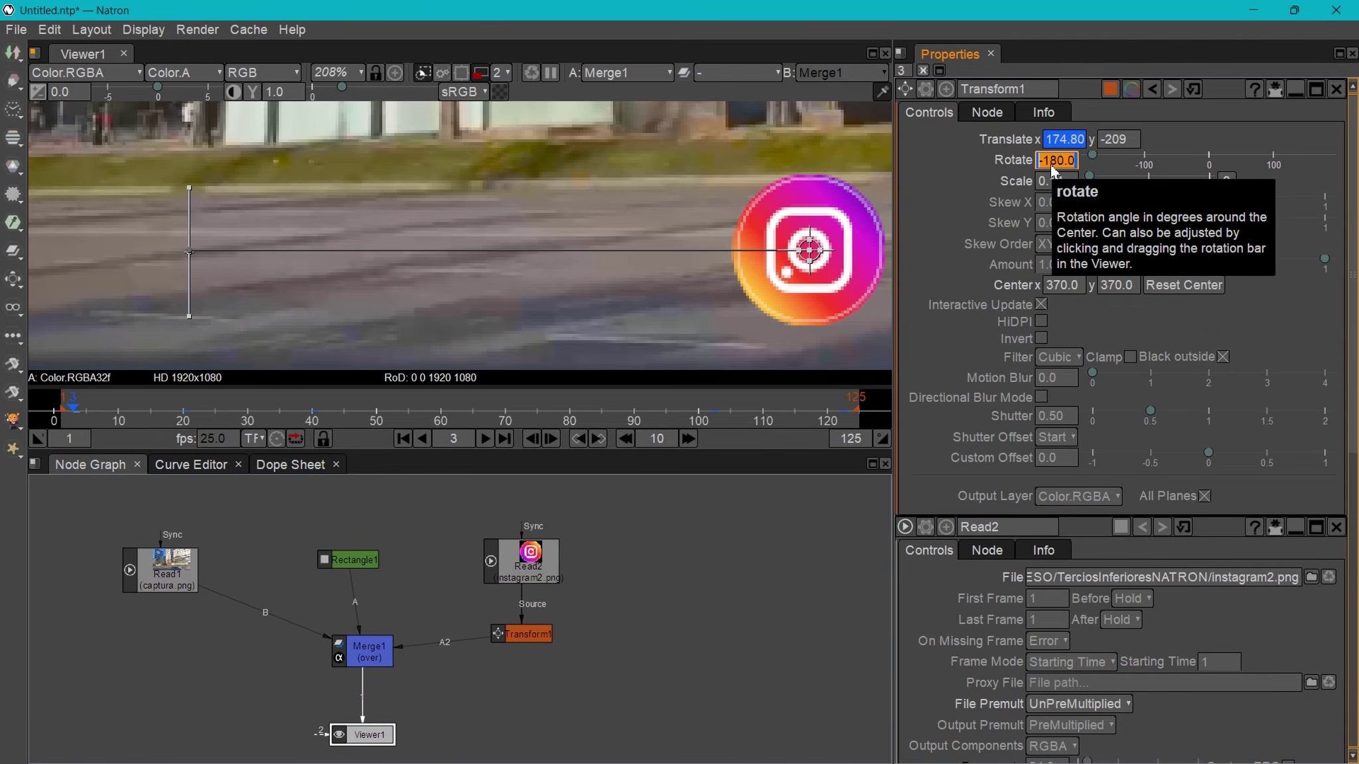
pyautogui.write('-360')
pyautogui.press('Return')
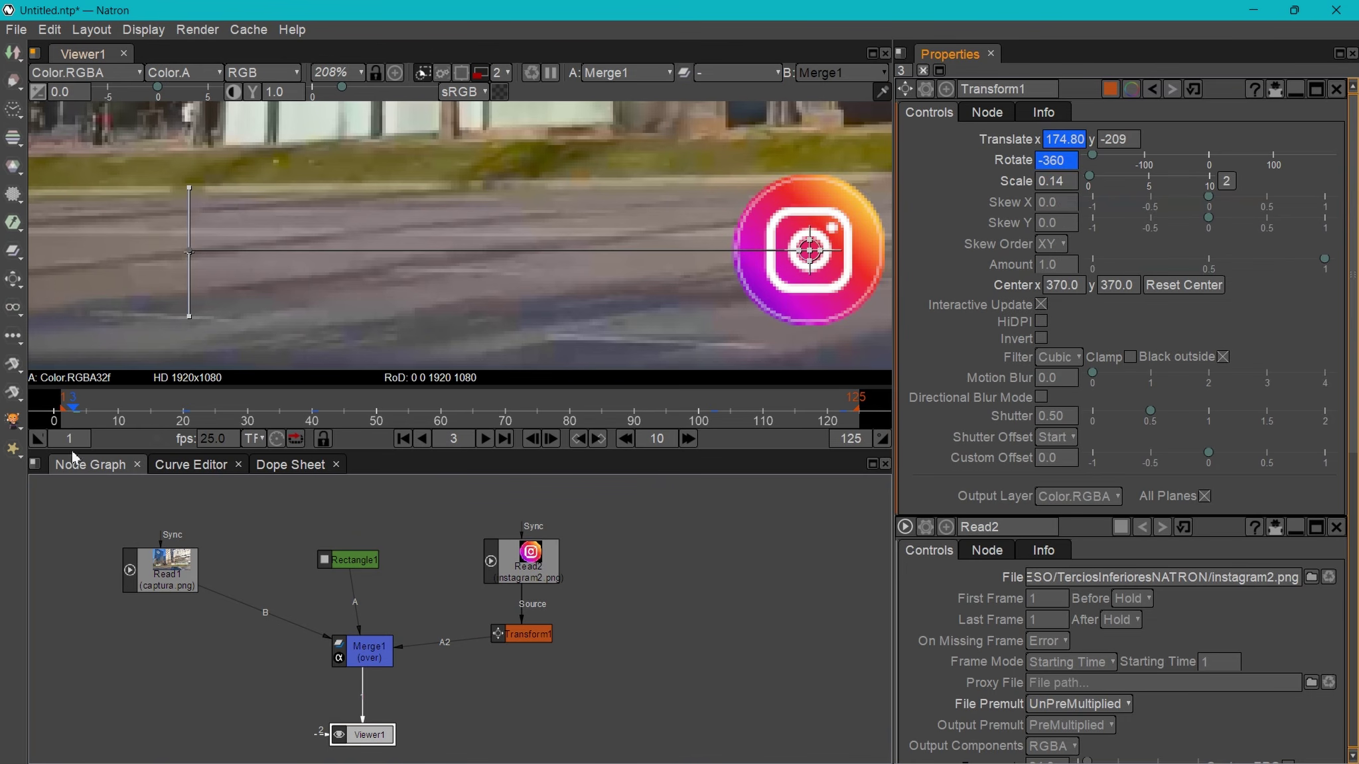
pyautogui.moveTo(76, 411)
pyautogui.mouseDown()
pyautogui.moveTo(210, 426)
pyautogui.moveTo(59, 430)
pyautogui.moveTo(79, 425)
pyautogui.mouseUp()
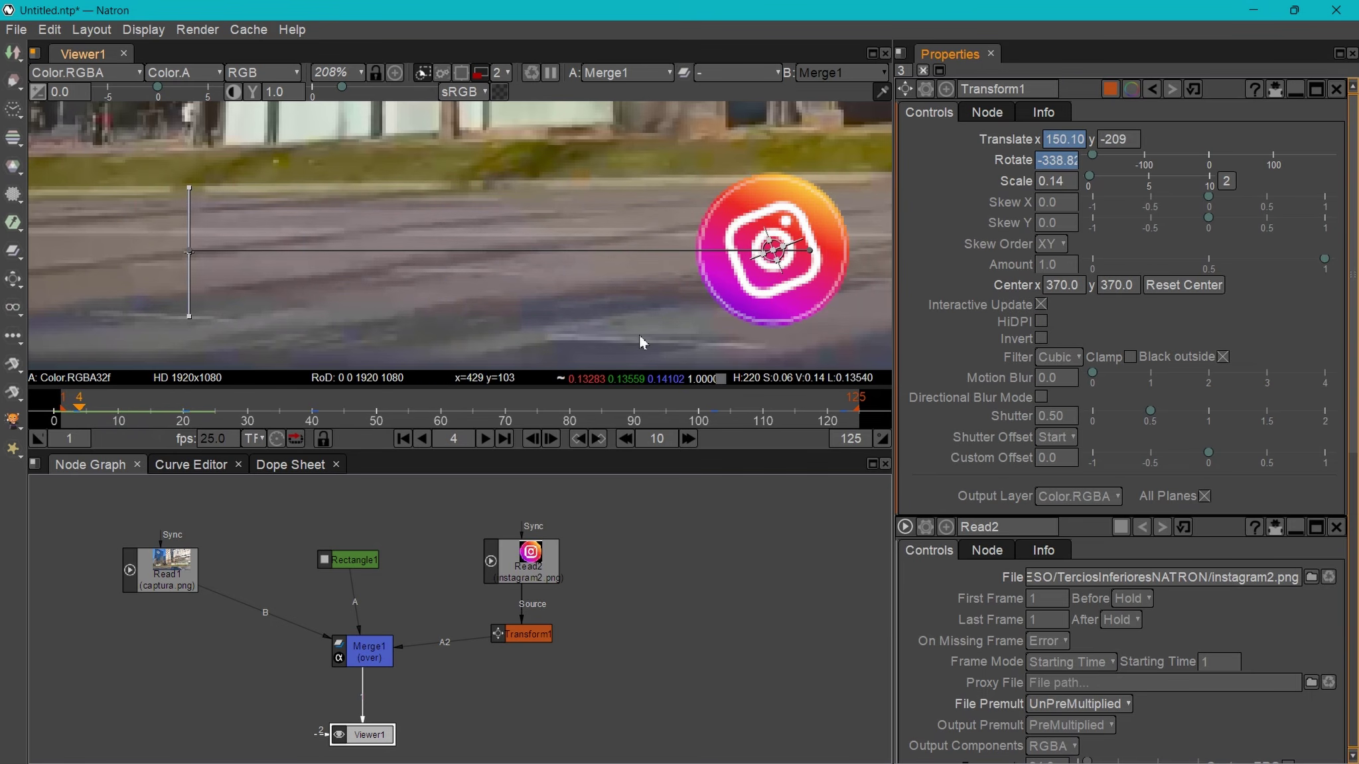
pyautogui.moveTo(712, 524); pyautogui.dragTo(539, 591)
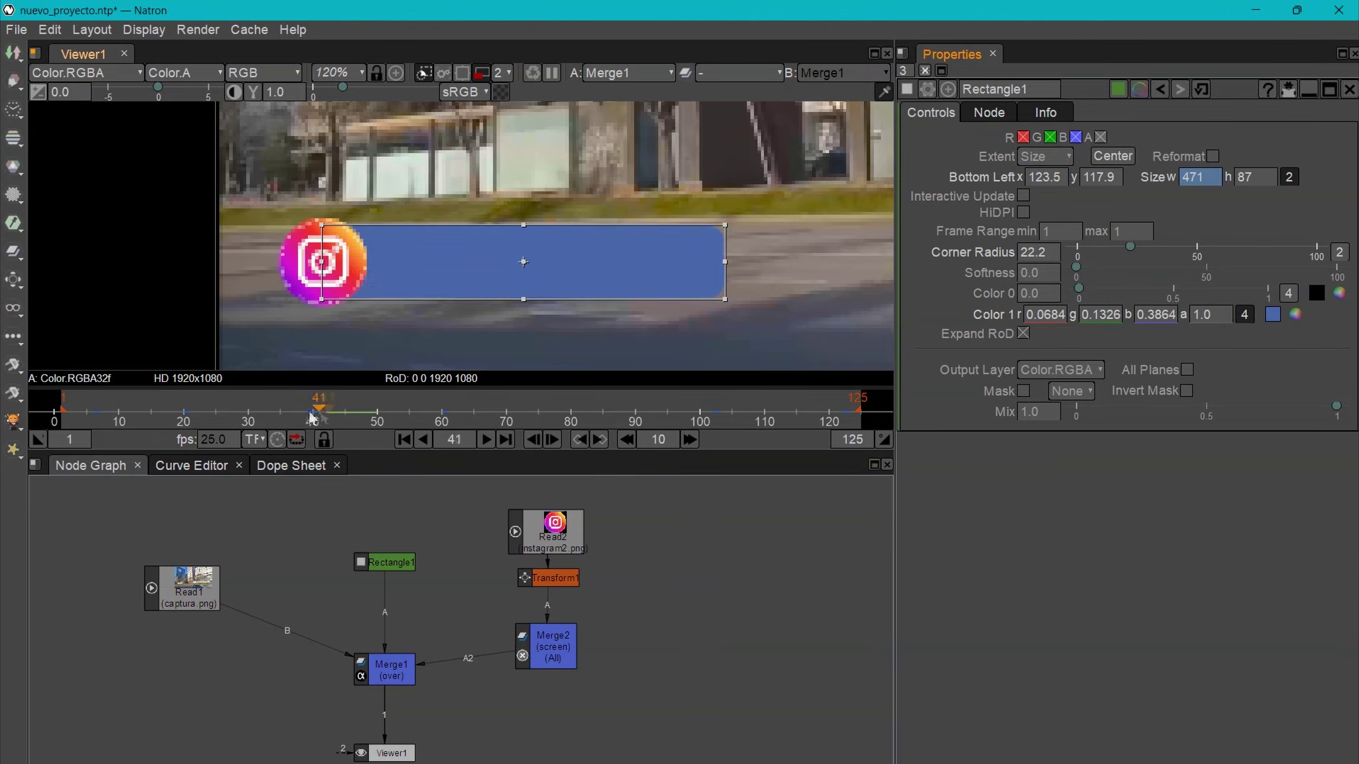
# - Create a Rectangle2 node and wire it into Merge2
pyautogui.moveTo(313, 415); pyautogui.dragTo(76, 424)
pyautogui.press('Tab')
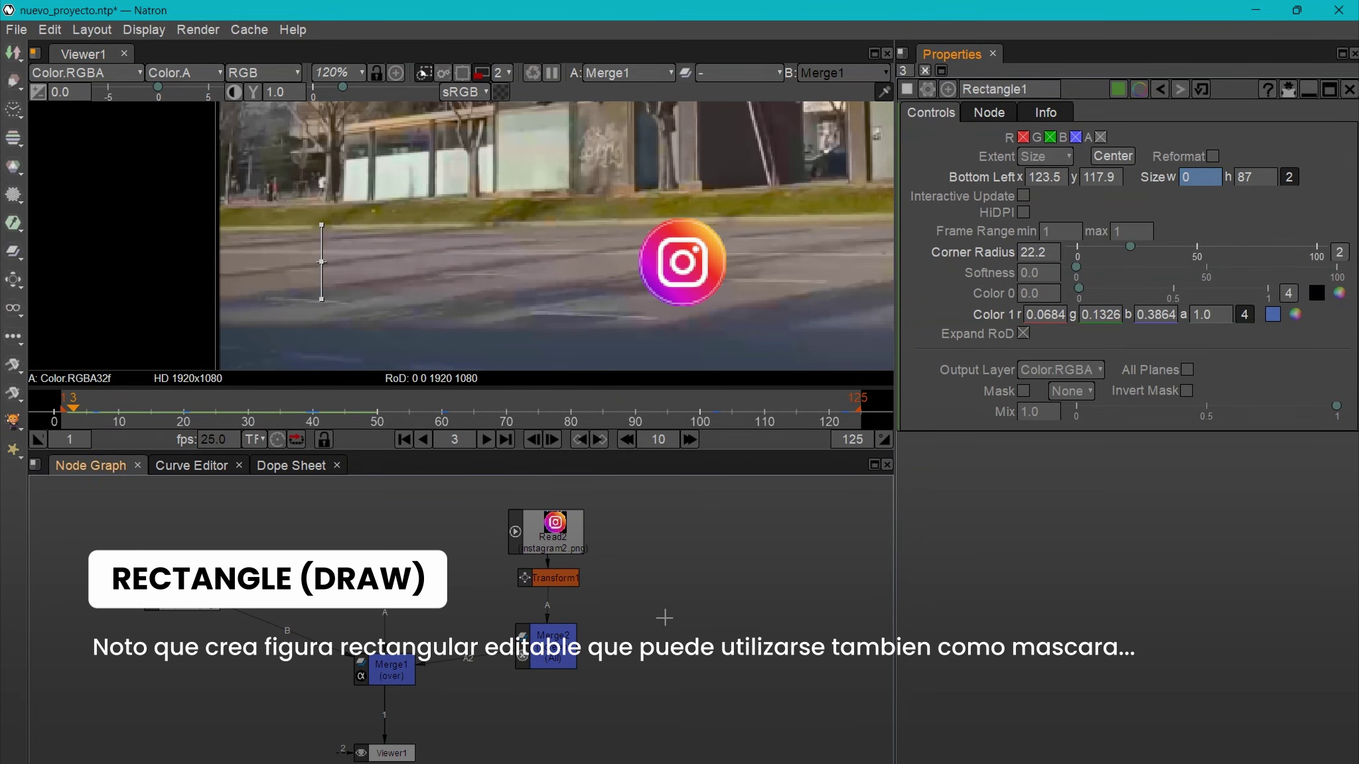
pyautogui.press('Tab')
pyautogui.write('tra')
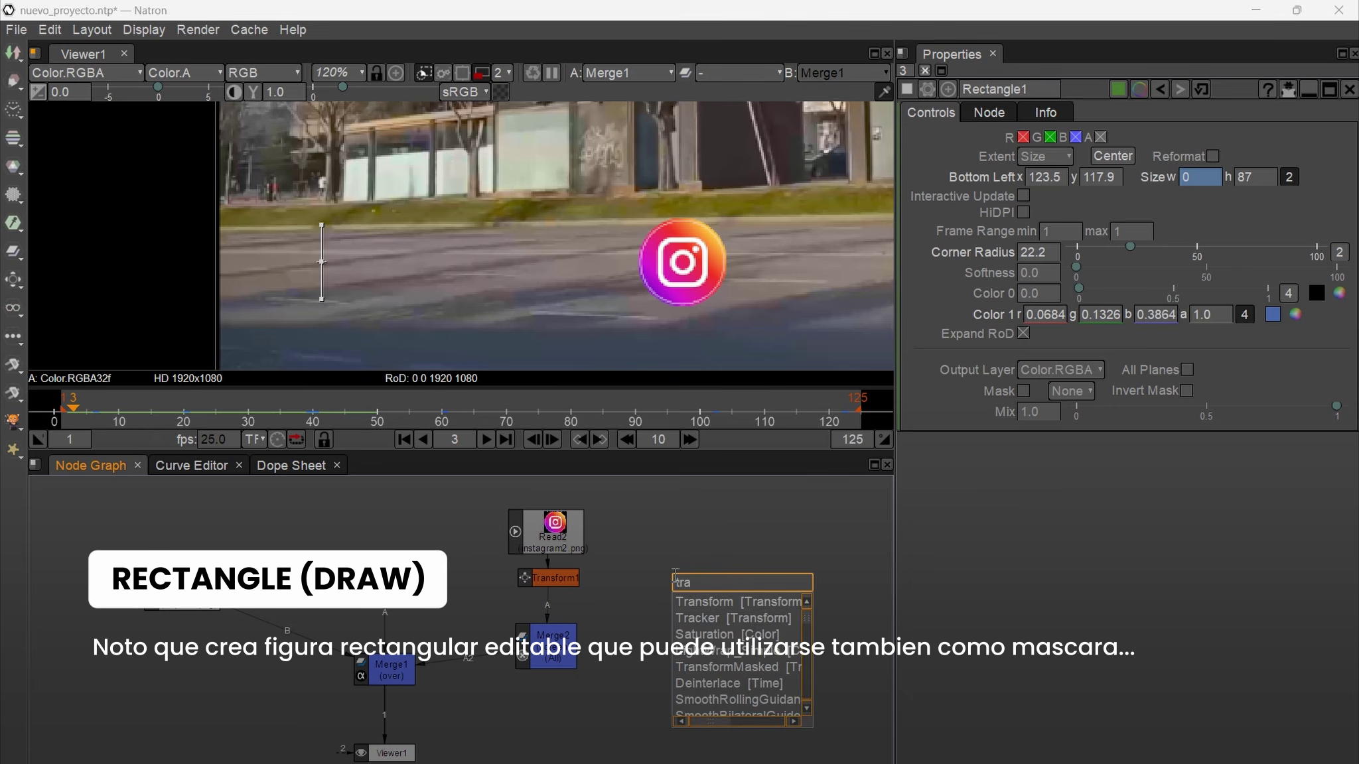
pyautogui.press('BackSpace')
pyautogui.press('BackSpace')
pyautogui.press('BackSpace')
pyautogui.write('recta')
pyautogui.click(714, 604)
pyautogui.moveTo(748, 611); pyautogui.dragTo(699, 654)
pyautogui.scroll(-5, 815, 258)
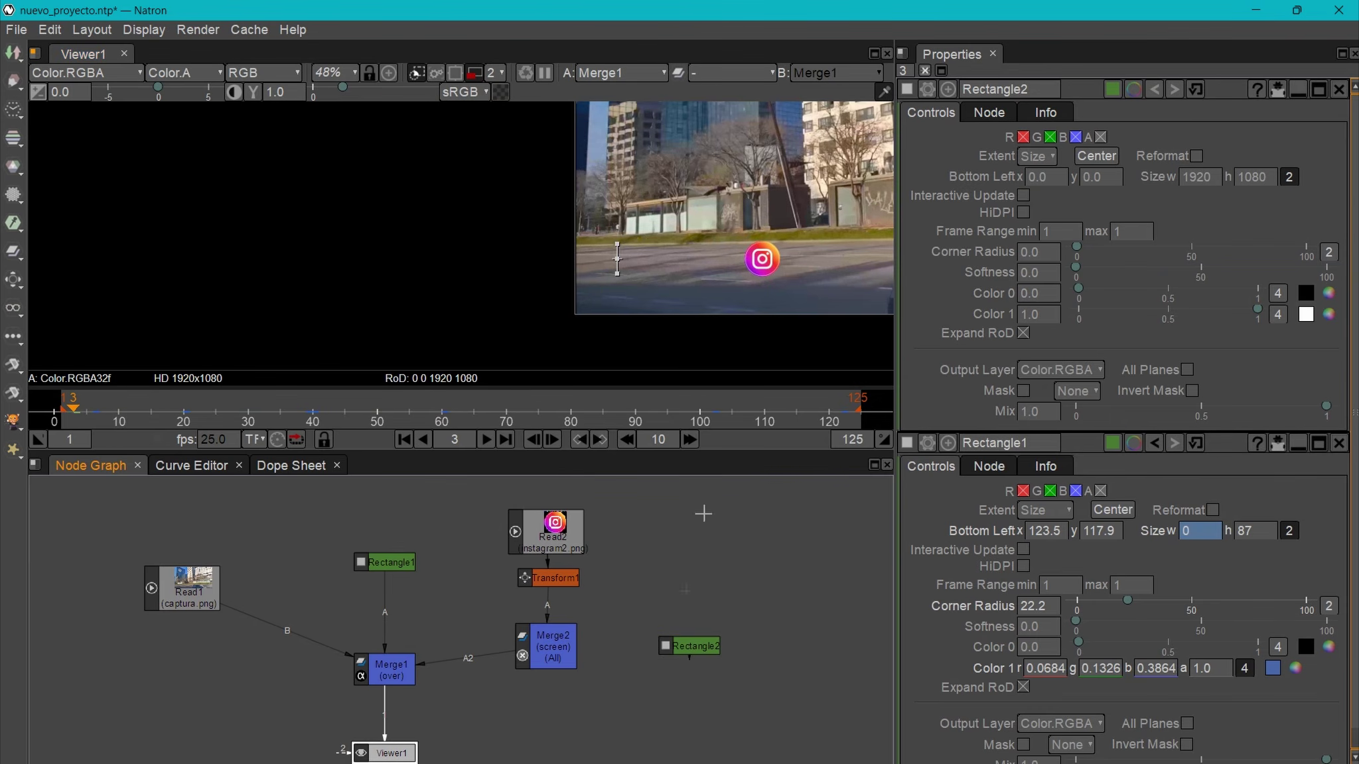
pyautogui.click(563, 659)
pyautogui.moveTo(505, 652); pyautogui.dragTo(690, 645)
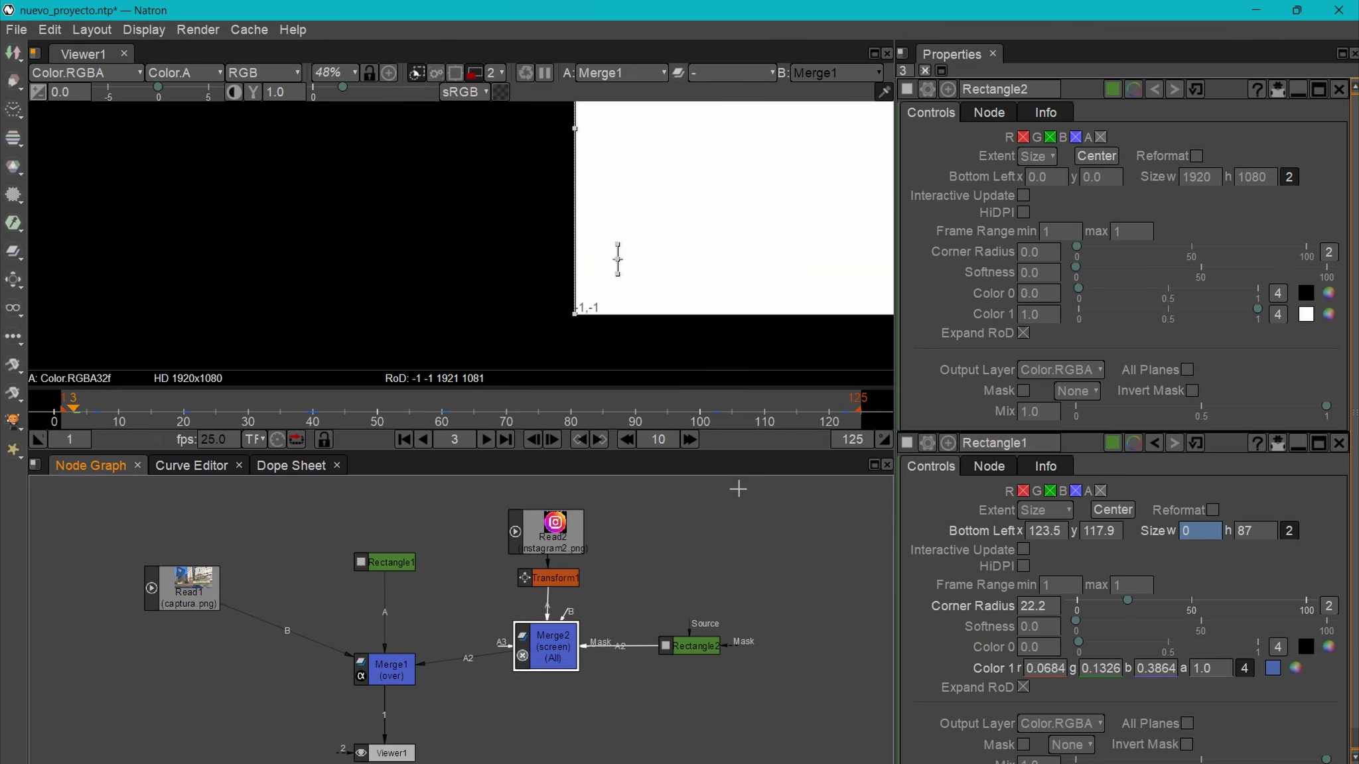
pyautogui.scroll(-3, 737, 167)
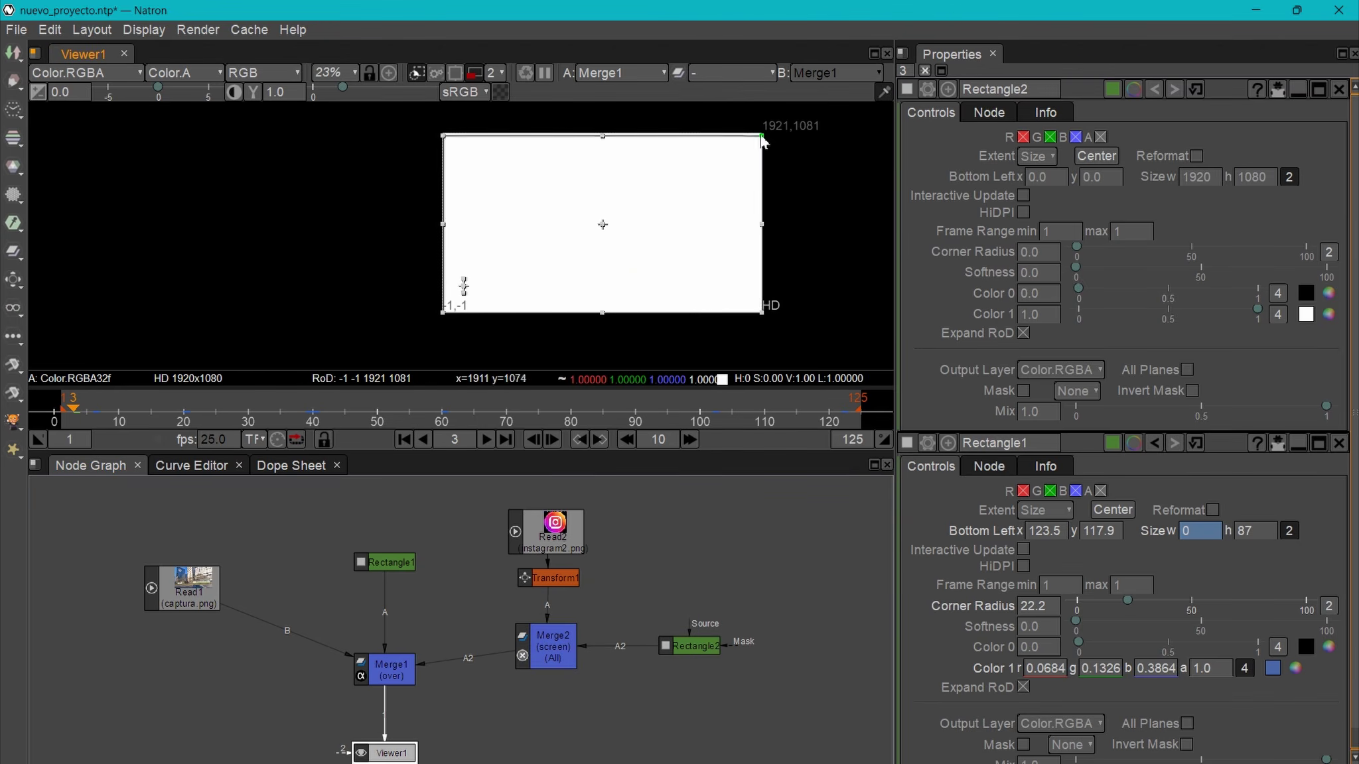
# - Shrink Rectangle2 in the viewer and reconnect it as Merge2's Mask input
pyautogui.moveTo(761, 133); pyautogui.dragTo(615, 248)
pyautogui.moveTo(530, 281); pyautogui.dragTo(596, 279)
pyautogui.moveTo(679, 244); pyautogui.dragTo(573, 287)
pyautogui.scroll(10, 561, 292)
pyautogui.moveTo(595, 646); pyautogui.dragTo(599, 615)
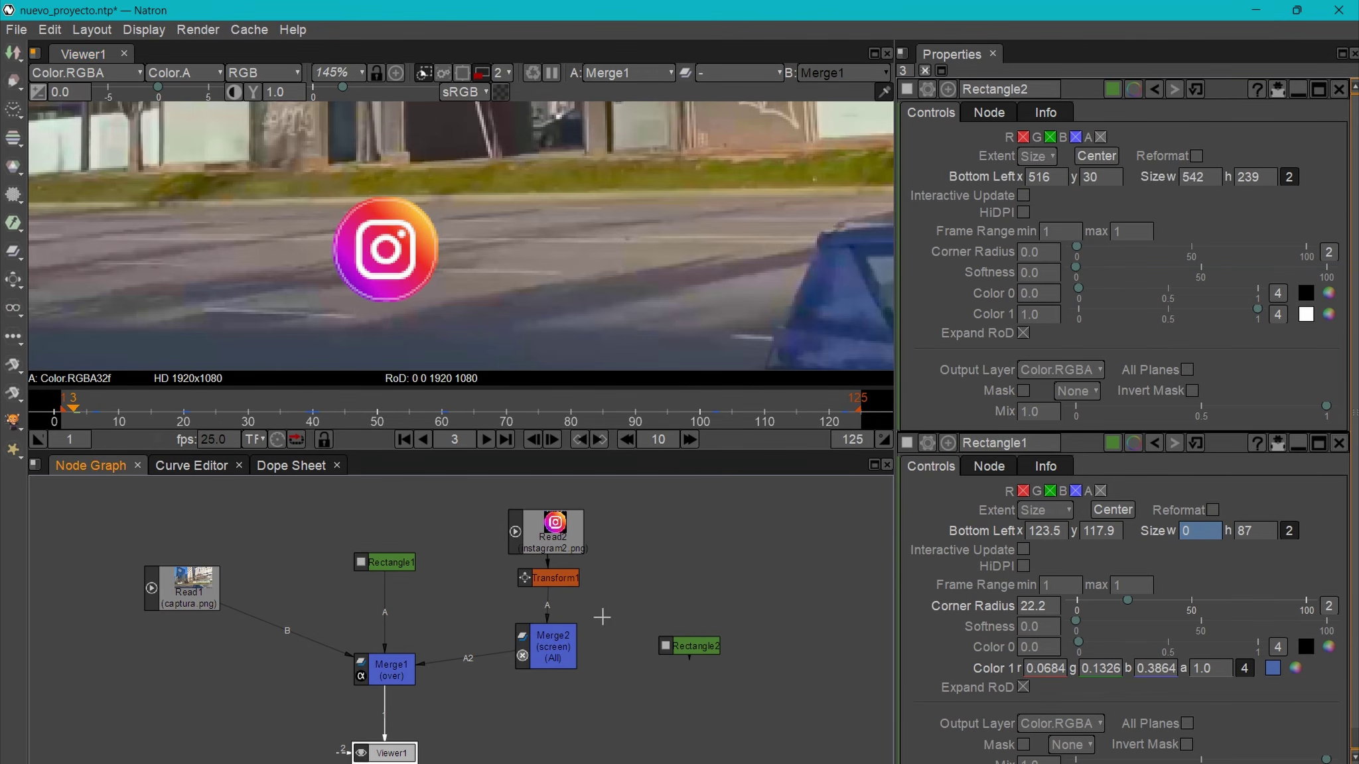
pyautogui.click(559, 652)
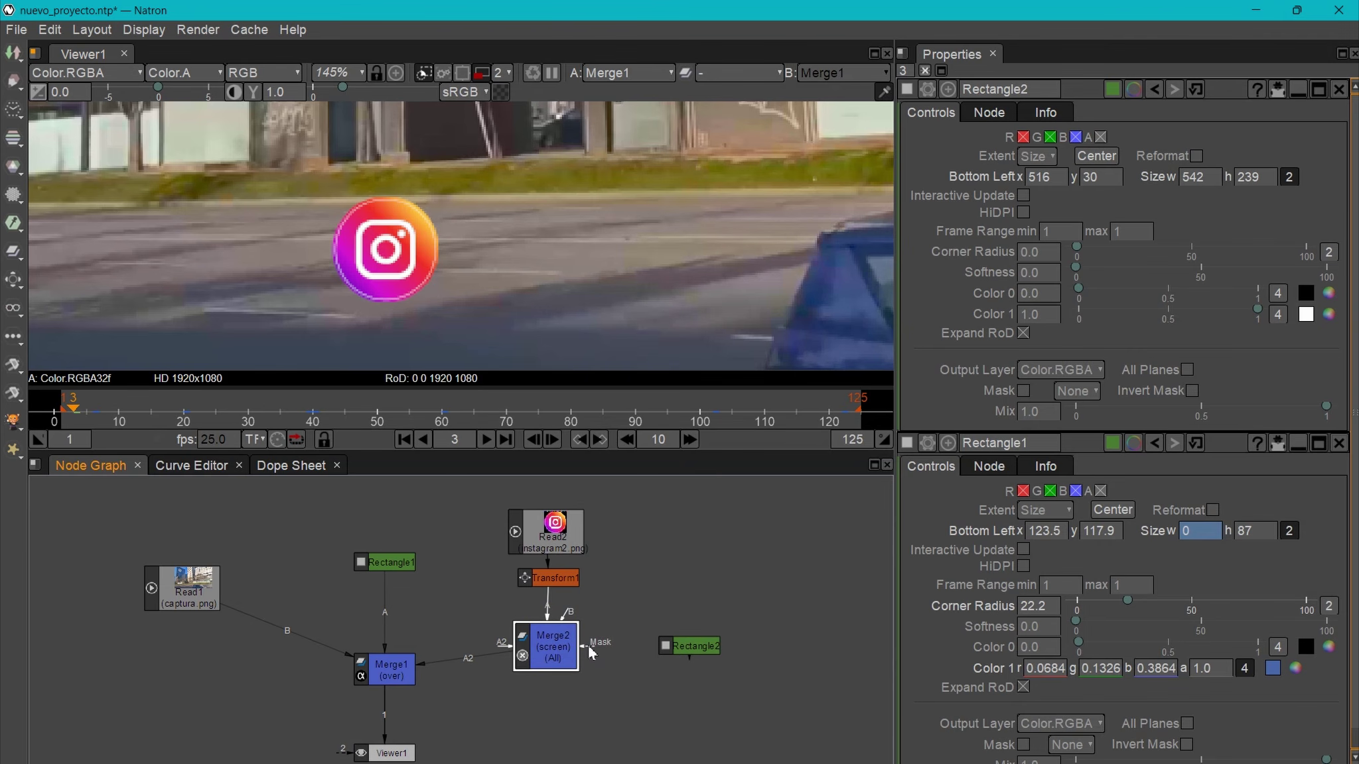
pyautogui.moveTo(588, 646); pyautogui.dragTo(707, 651)
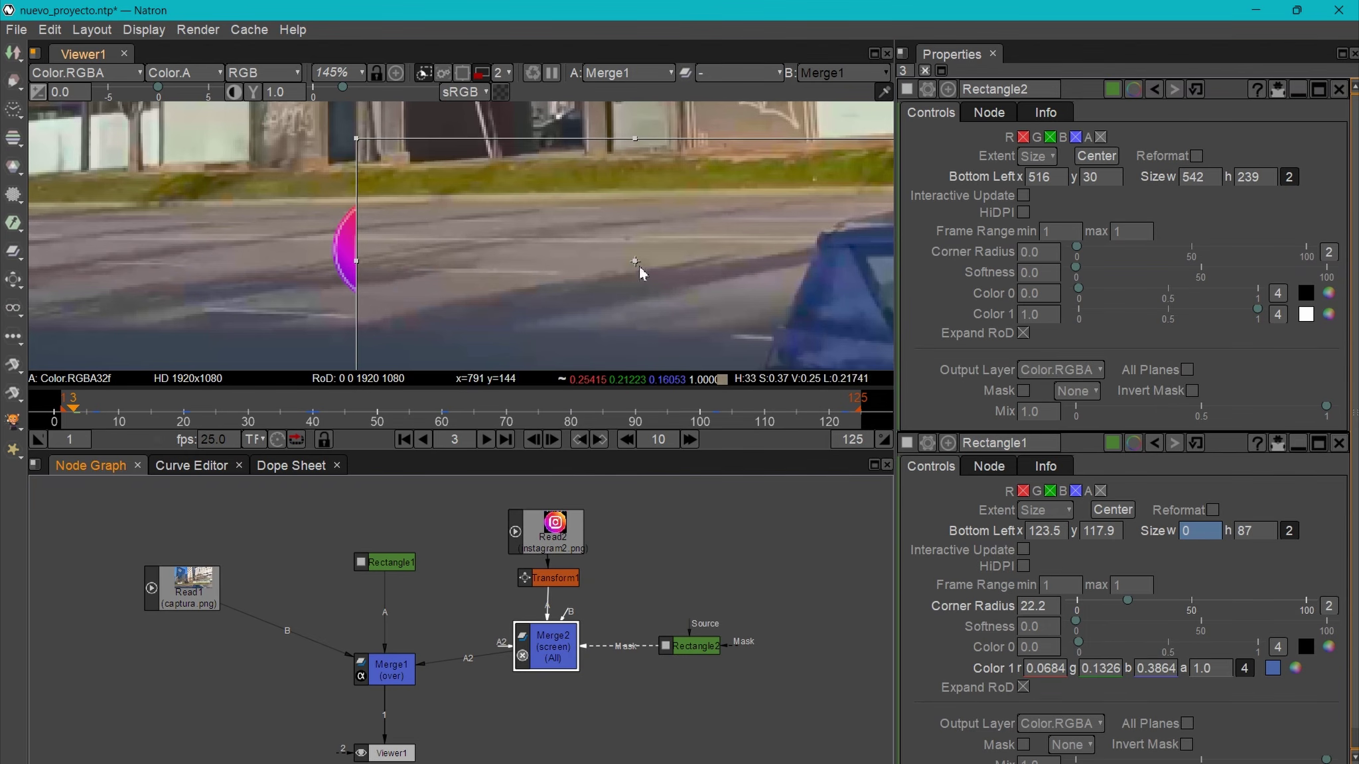
# - Reshape the mask rectangle around the logo's path and set its Softness to 70.8
pyautogui.moveTo(635, 265); pyautogui.dragTo(577, 240)
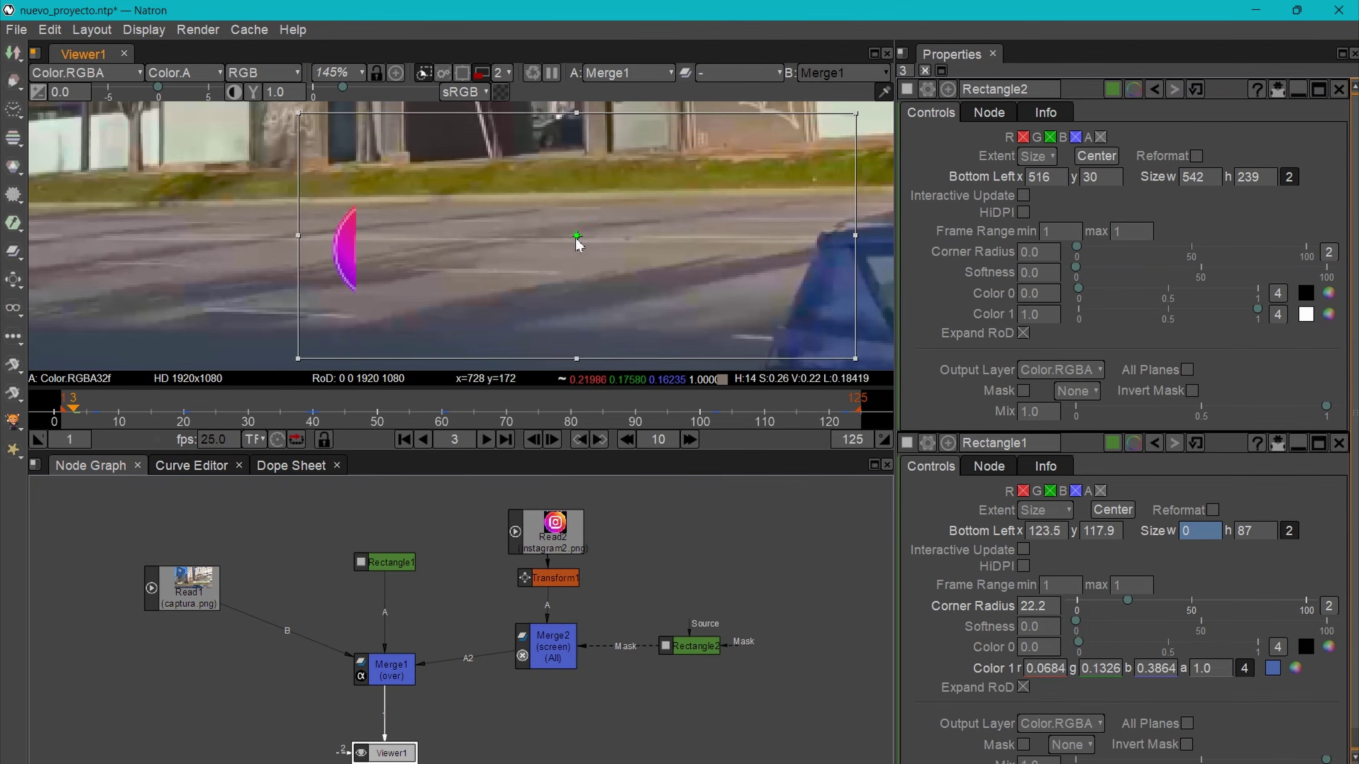
pyautogui.moveTo(300, 119); pyautogui.dragTo(386, 120)
pyautogui.moveTo(855, 266); pyautogui.dragTo(603, 267)
pyautogui.moveTo(496, 358); pyautogui.dragTo(496, 369)
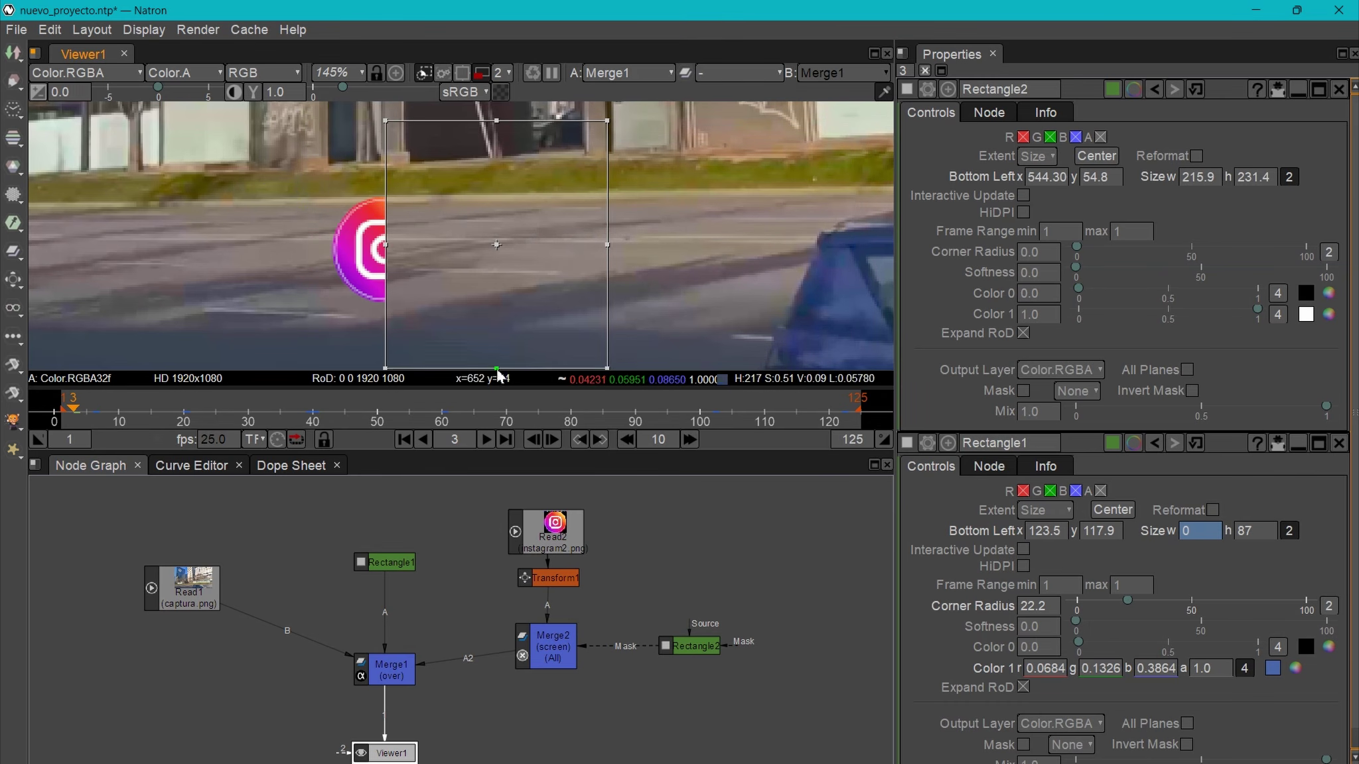
pyautogui.click(693, 646)
pyautogui.moveTo(702, 652); pyautogui.dragTo(703, 653)
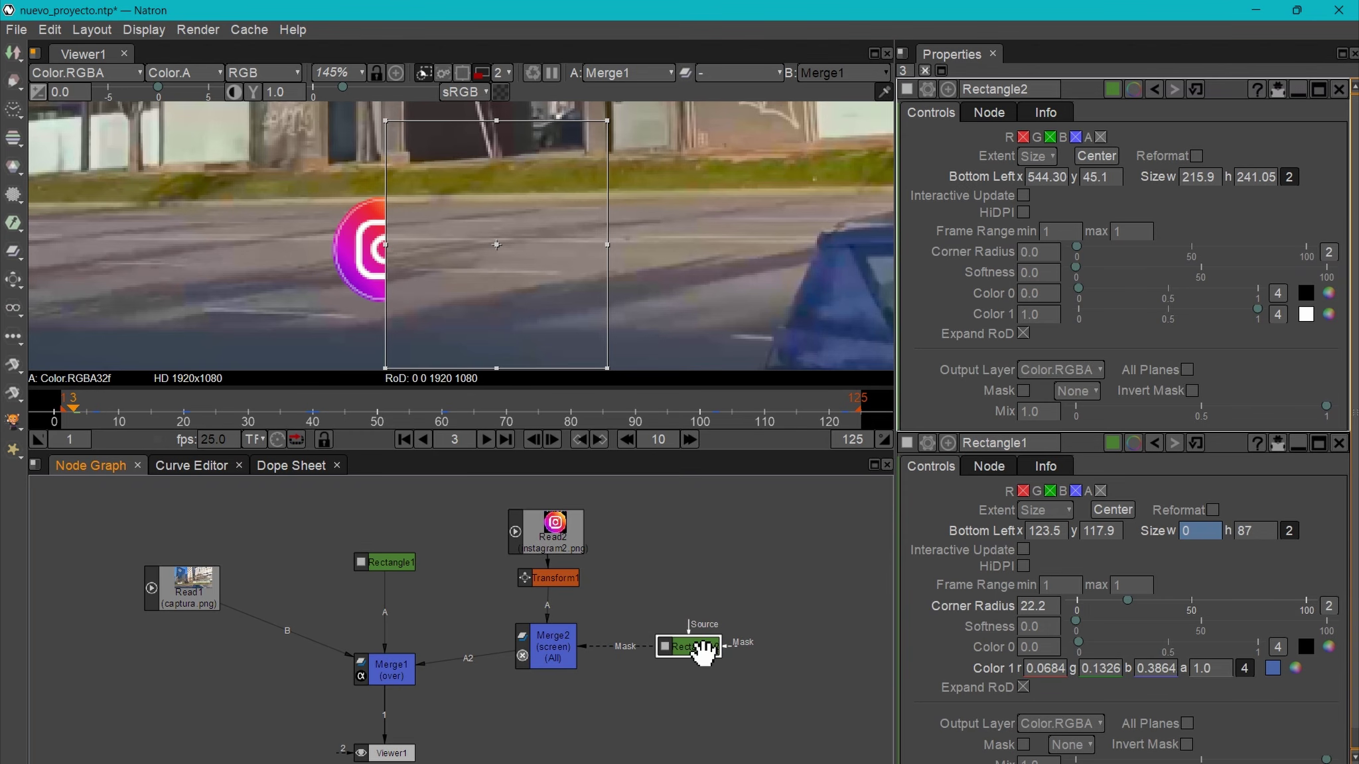
pyautogui.moveTo(1076, 268); pyautogui.dragTo(1253, 272)
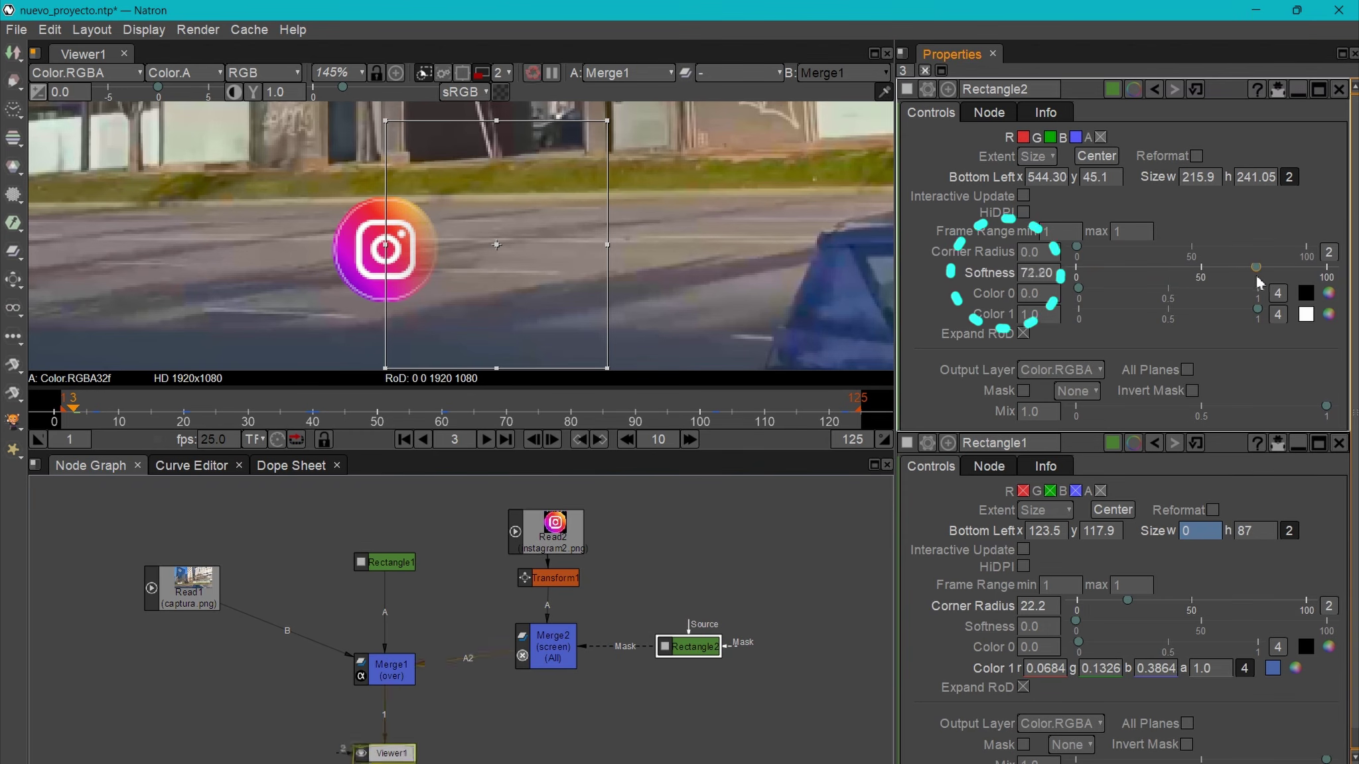
# - Shift the mask left, preview the masked logo animation, and widen the mask slightly
pyautogui.moveTo(498, 252); pyautogui.dragTo(389, 254)
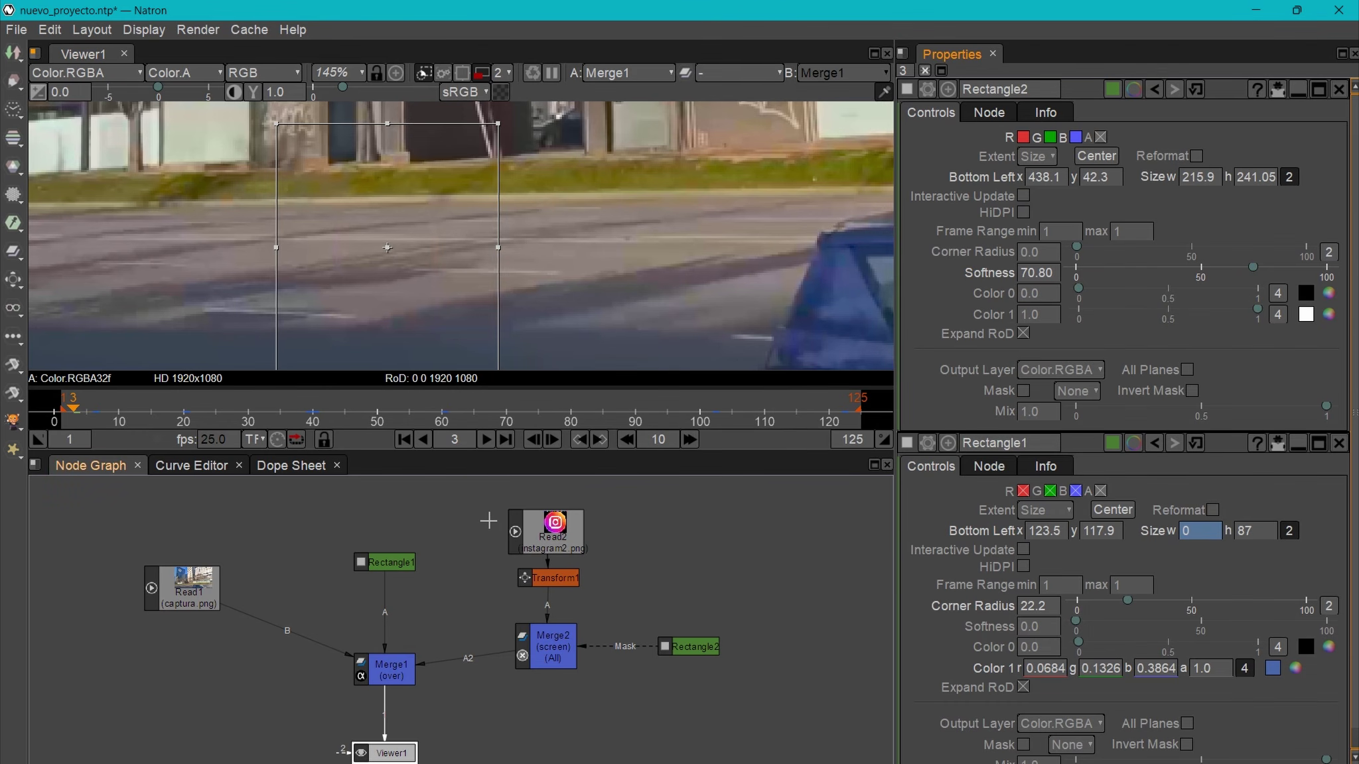
pyautogui.moveTo(74, 417)
pyautogui.mouseDown()
pyautogui.moveTo(97, 415)
pyautogui.moveTo(61, 416)
pyautogui.mouseUp()
pyautogui.moveTo(499, 251); pyautogui.dragTo(517, 252)
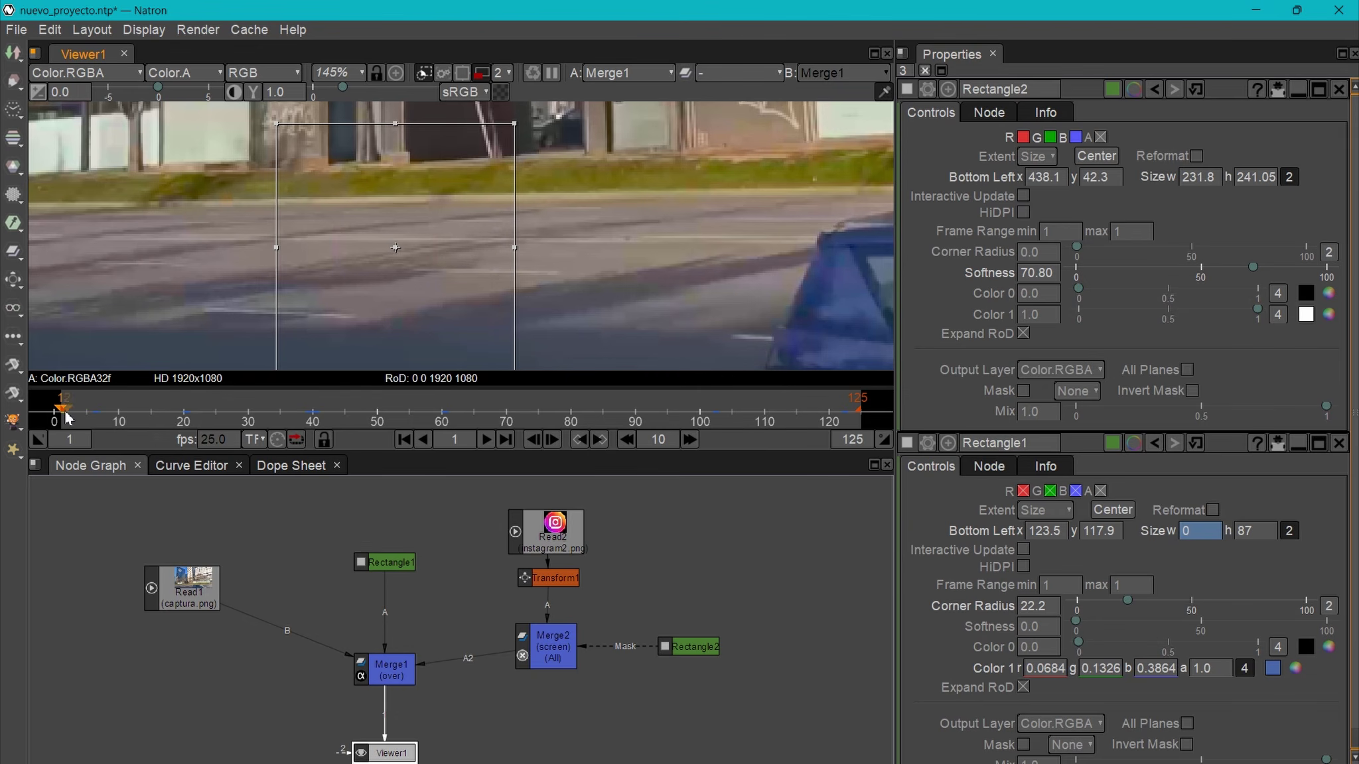
pyautogui.moveTo(65, 410); pyautogui.dragTo(69, 410)
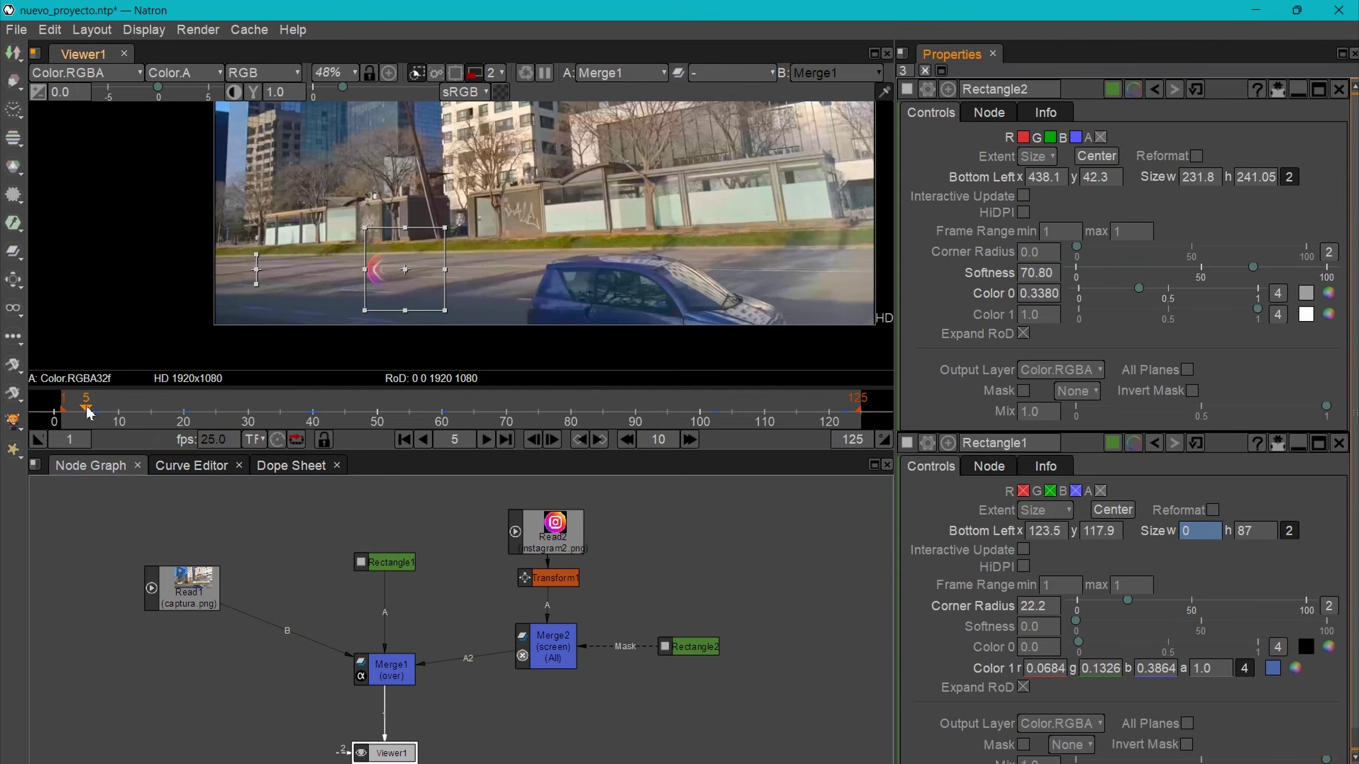
# - Play the lower-third from frame 0, stop at frame 109, then open Transform1's settings
pyautogui.moveTo(89, 411); pyautogui.dragTo(54, 411)
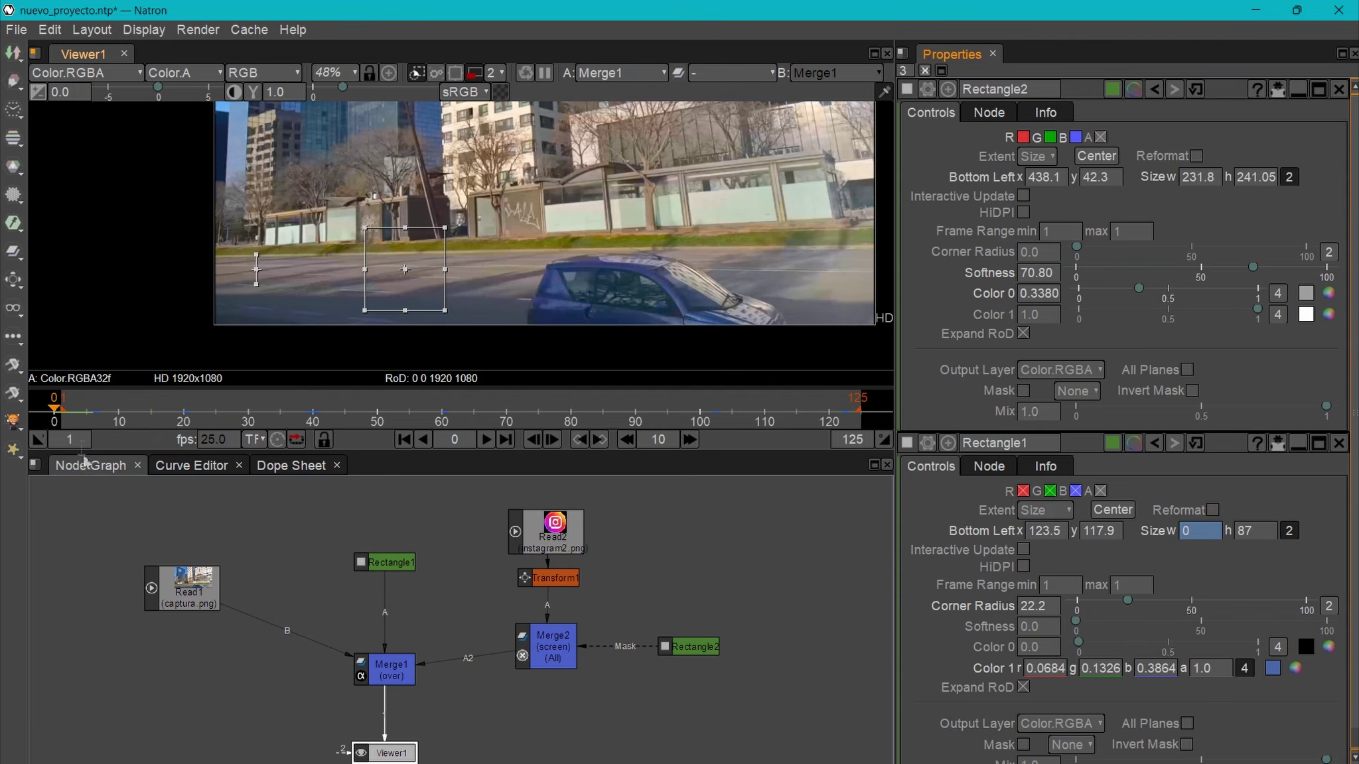
pyautogui.click(487, 440)
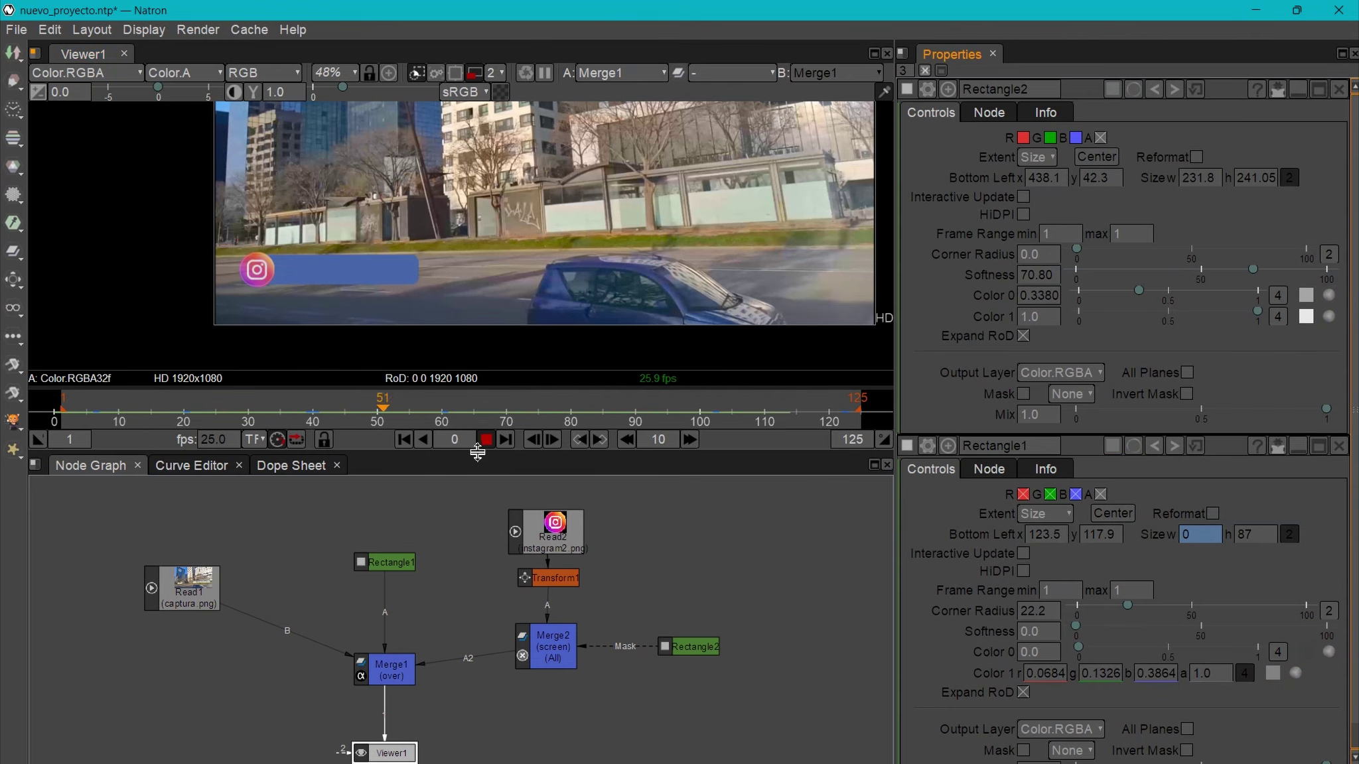
pyautogui.press('space')
pyautogui.press('space')
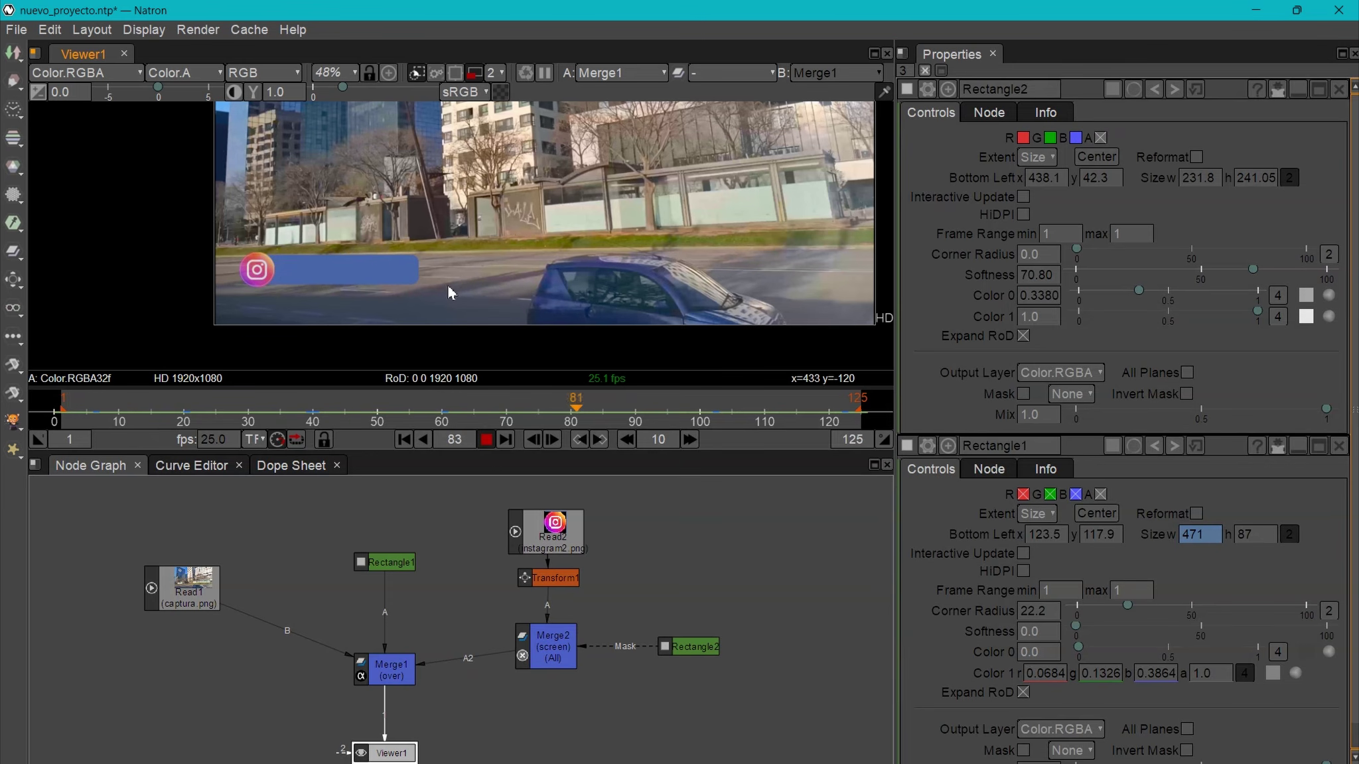
pyautogui.click(487, 439)
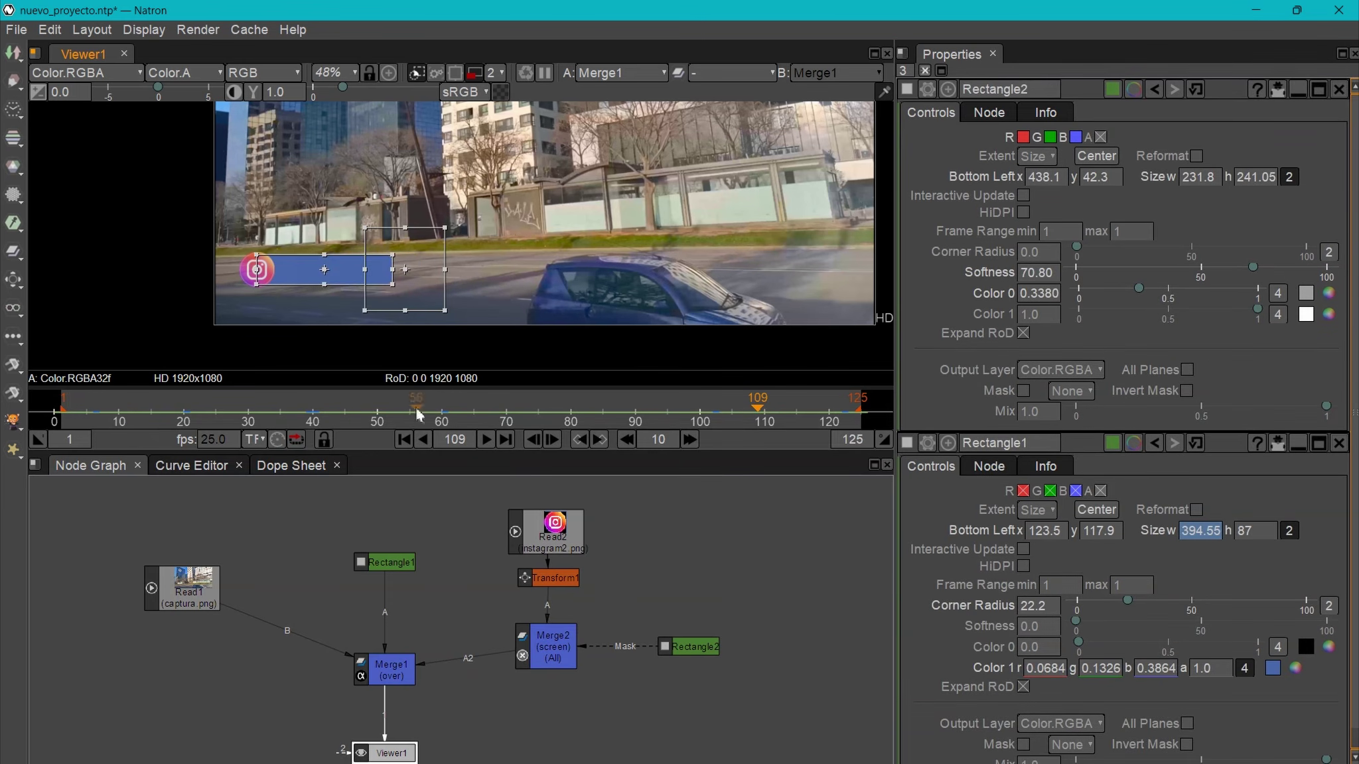
pyautogui.click(548, 577)
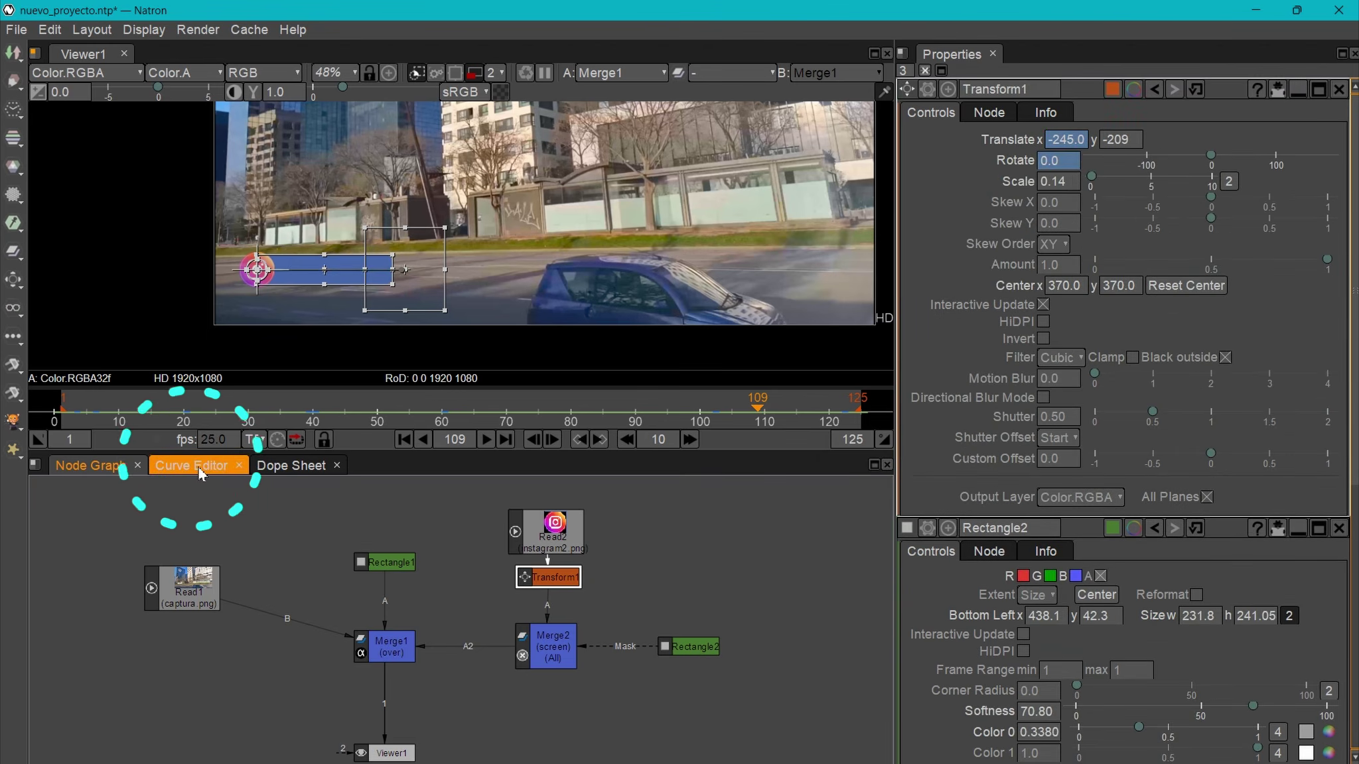
# - In the Curve Editor, isolate Transform1's Translate.x curve and break tangents on its frame-3 and frame-20 keys
pyautogui.click(192, 465)
pyautogui.click(80, 557)
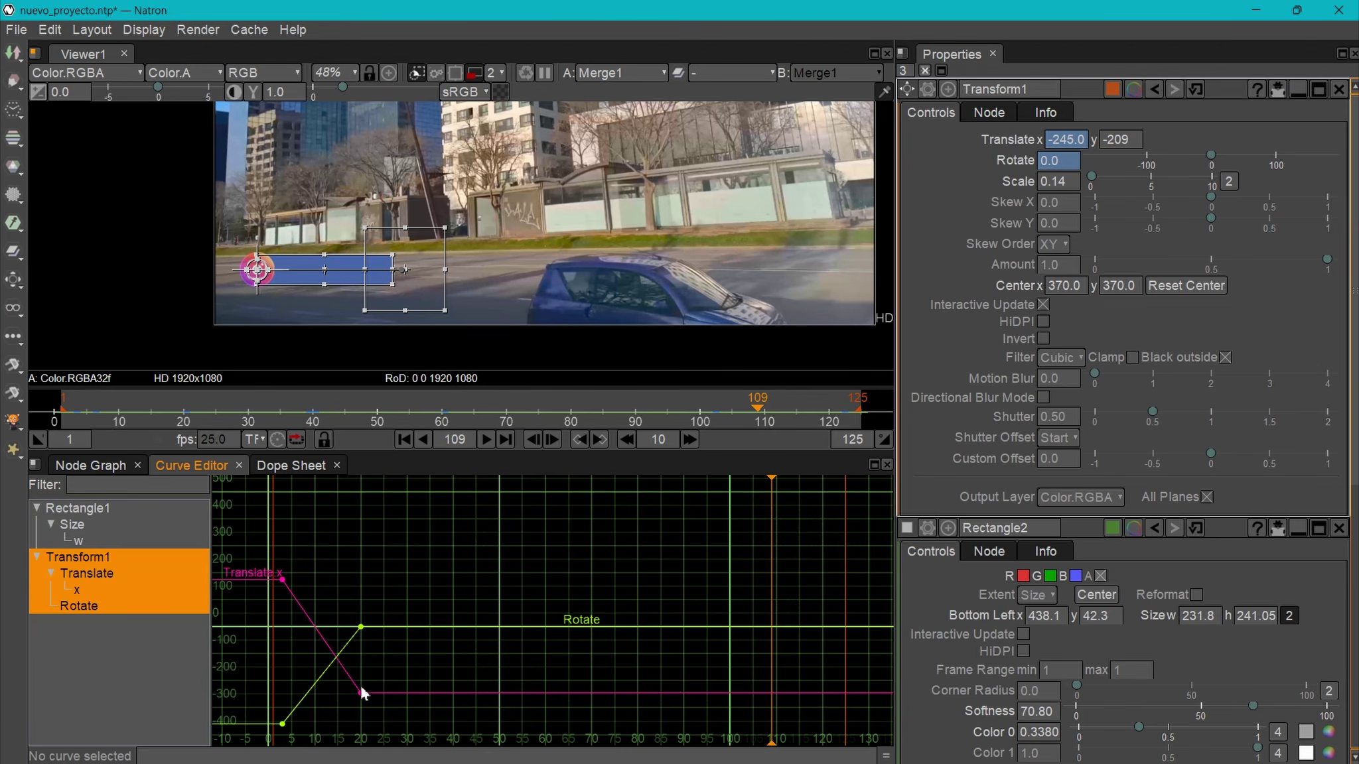
pyautogui.click(77, 589)
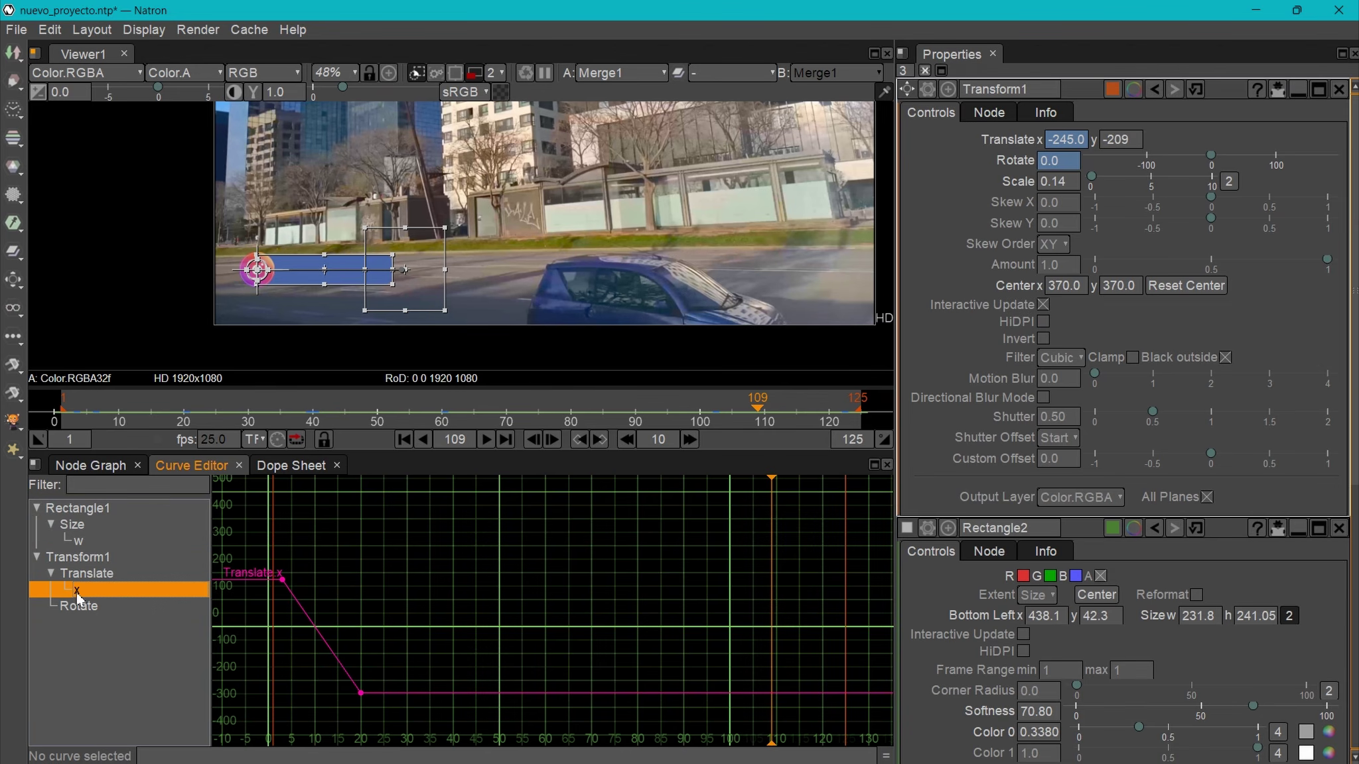
pyautogui.rightClick(283, 581)
pyautogui.moveTo(364, 632)
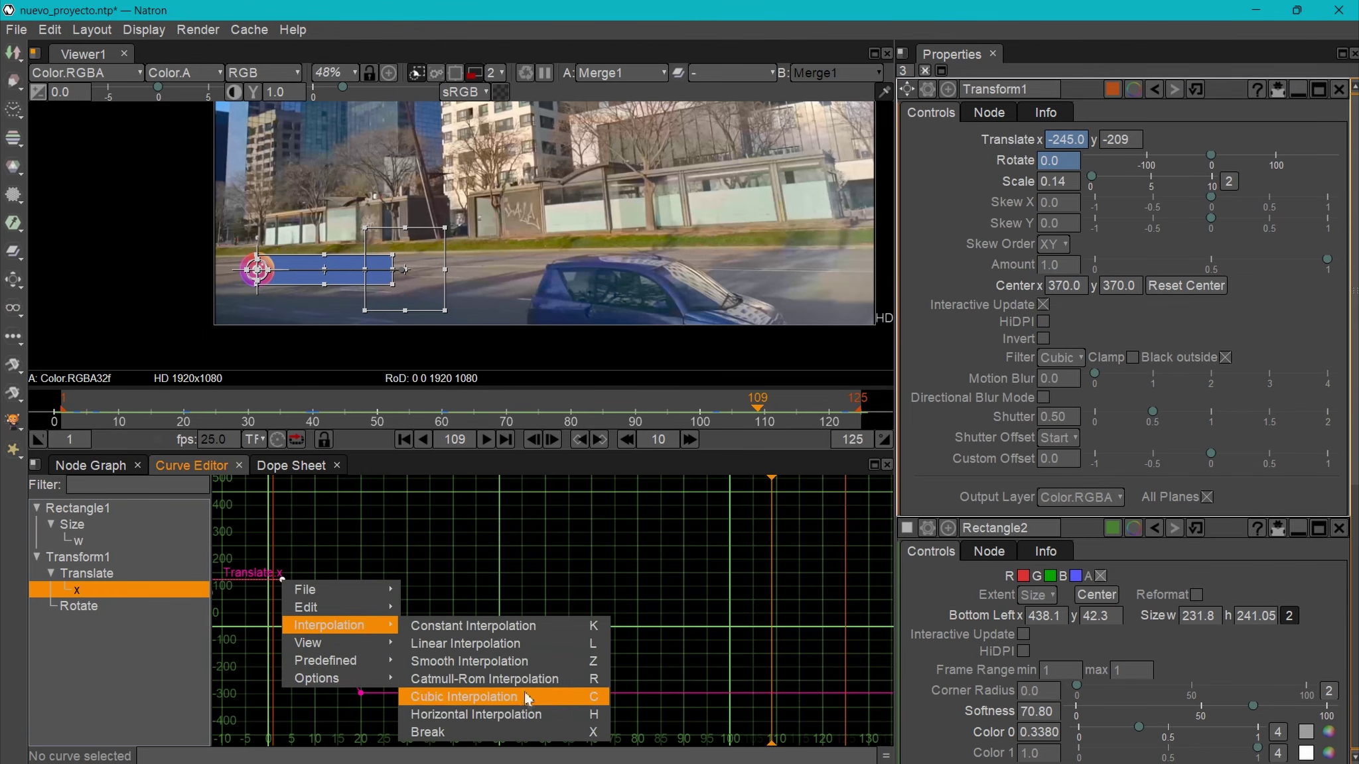
pyautogui.click(579, 734)
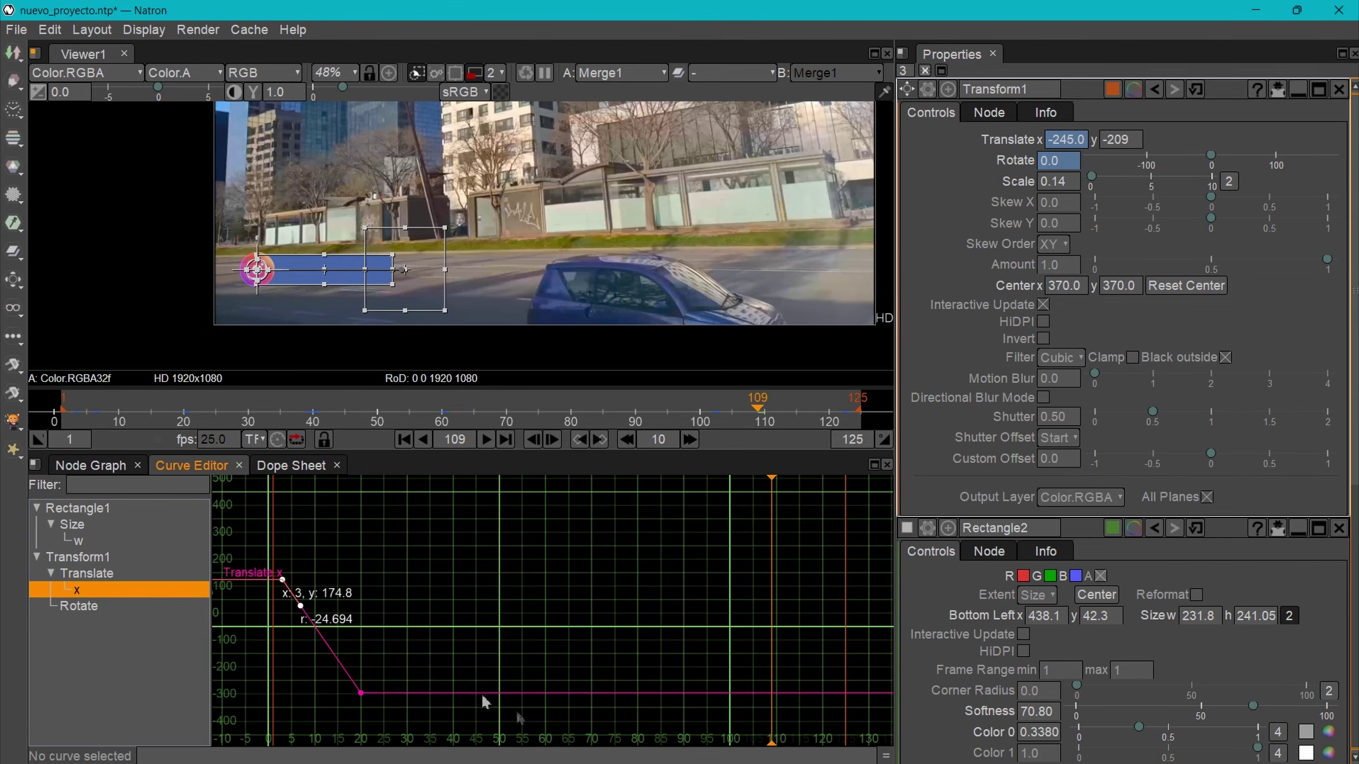
pyautogui.click(364, 695)
pyautogui.rightClick(364, 694)
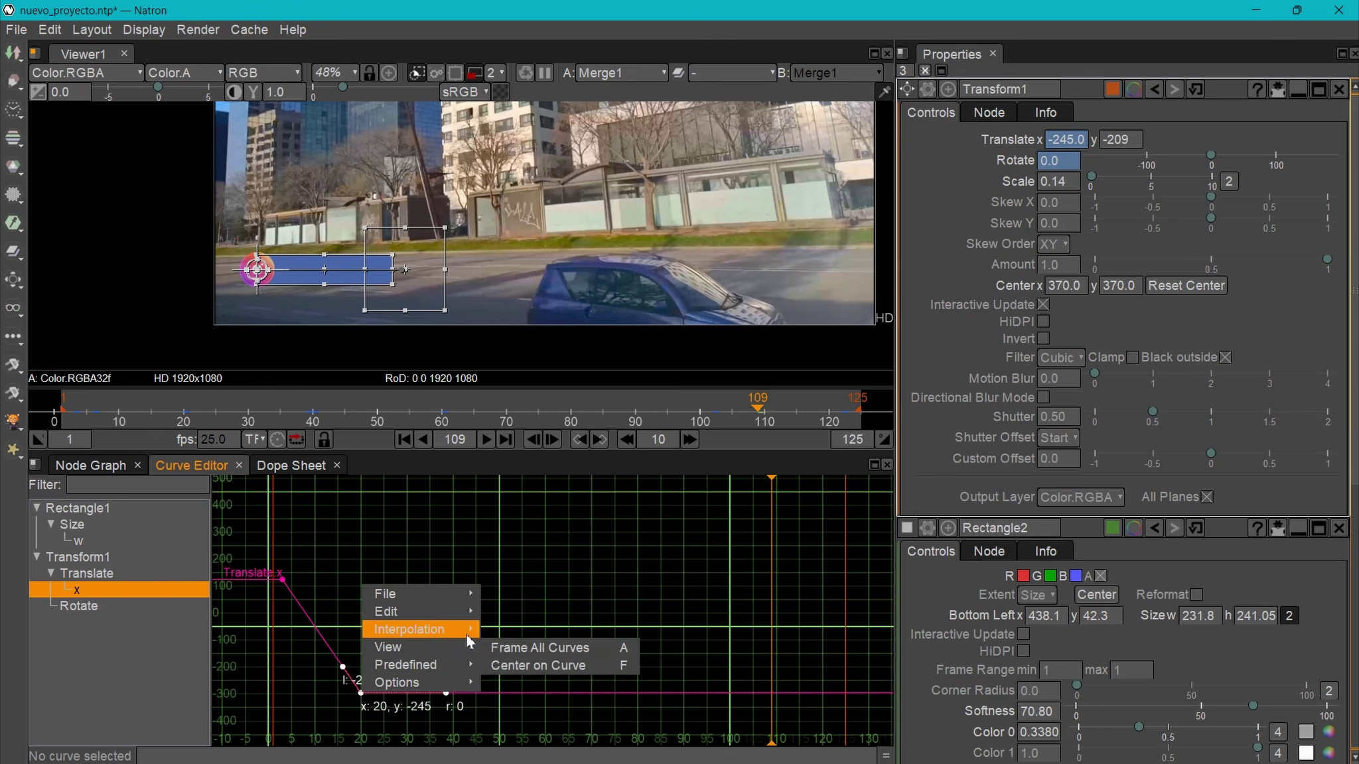
pyautogui.moveTo(471, 632)
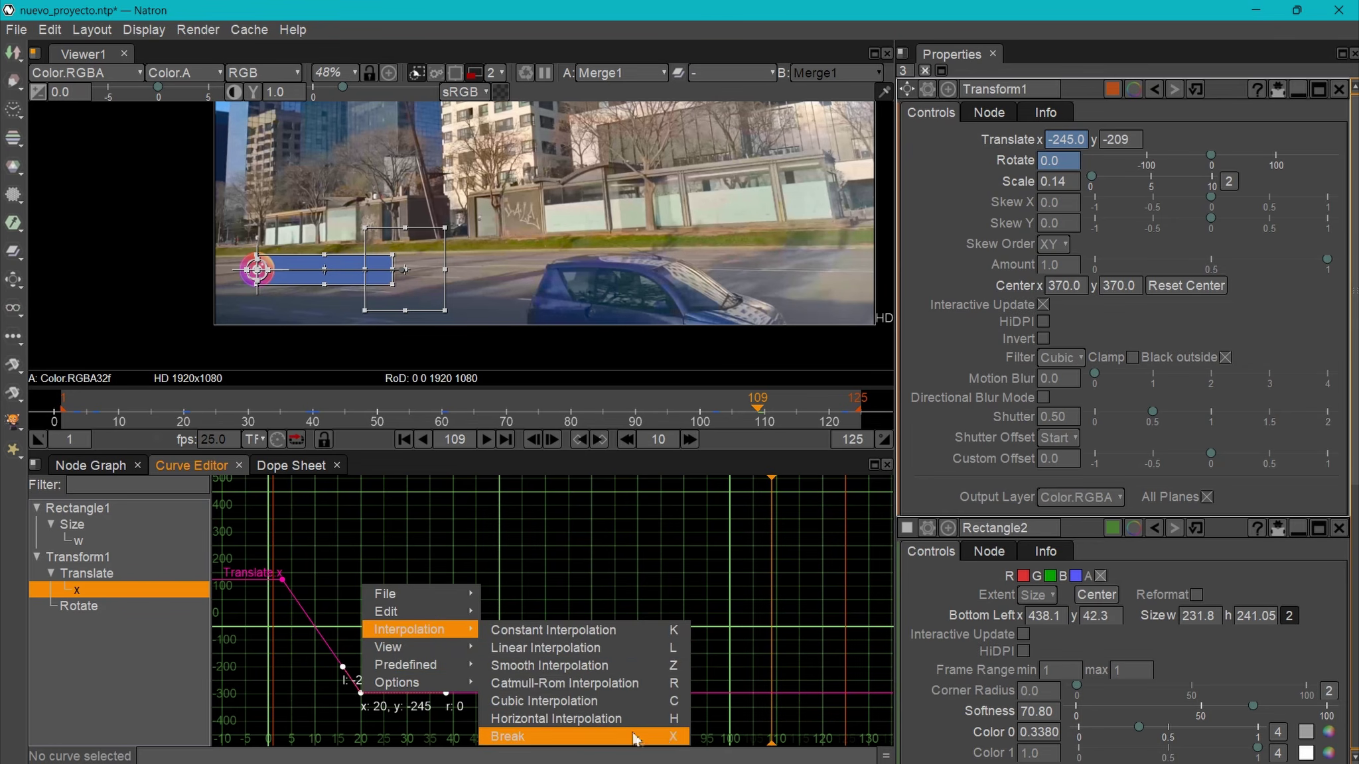
pyautogui.click(674, 738)
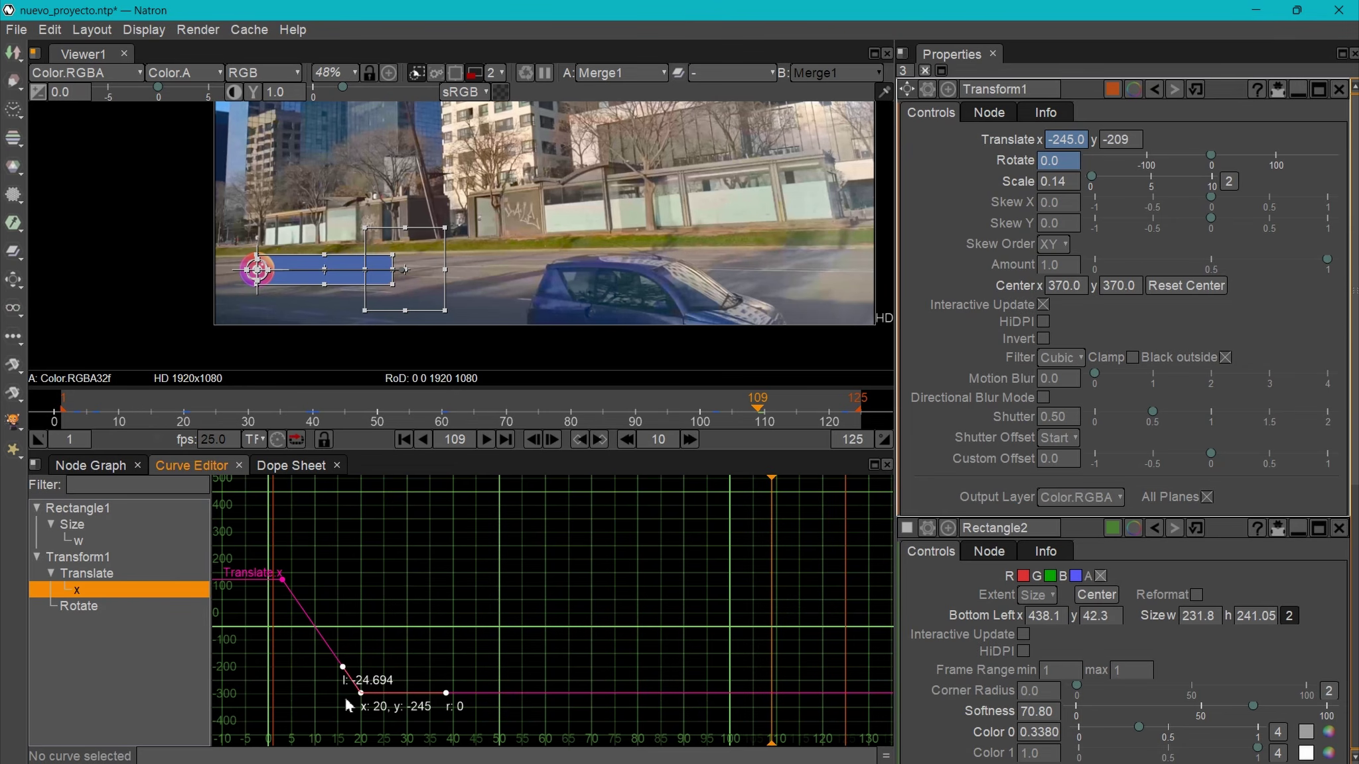
# - Drag the Translate.x tangent handles to ease from 174.8 at frame 3 to -245 at frame 20
pyautogui.click(283, 580)
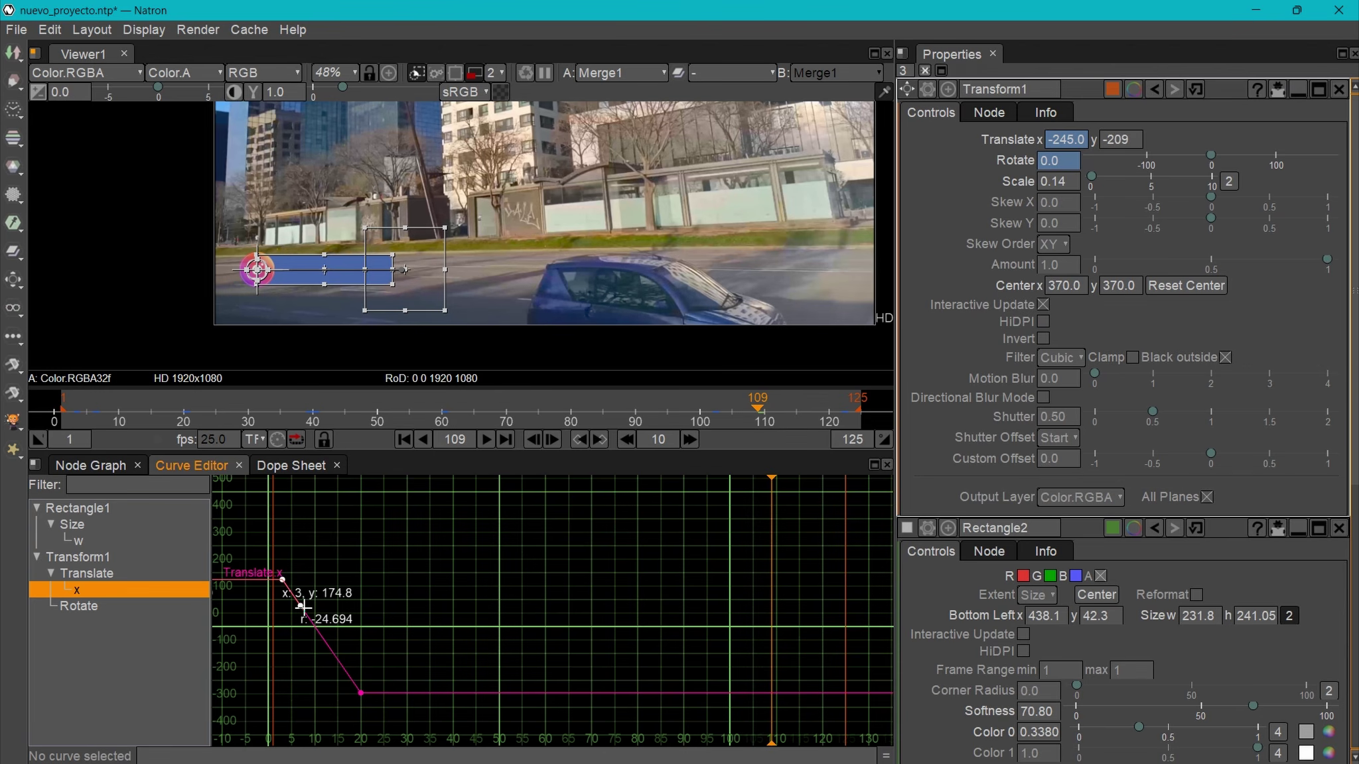
pyautogui.moveTo(302, 606); pyautogui.dragTo(292, 618)
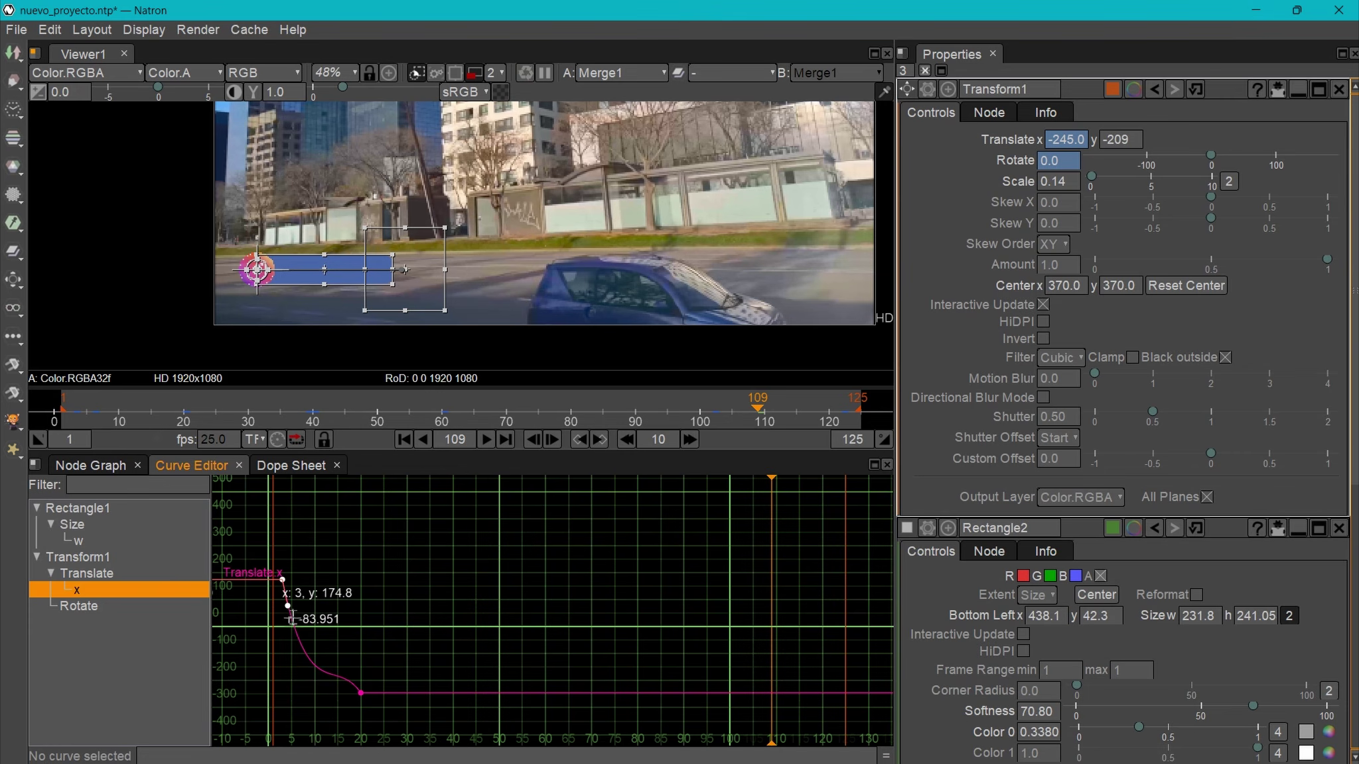
pyautogui.click(362, 694)
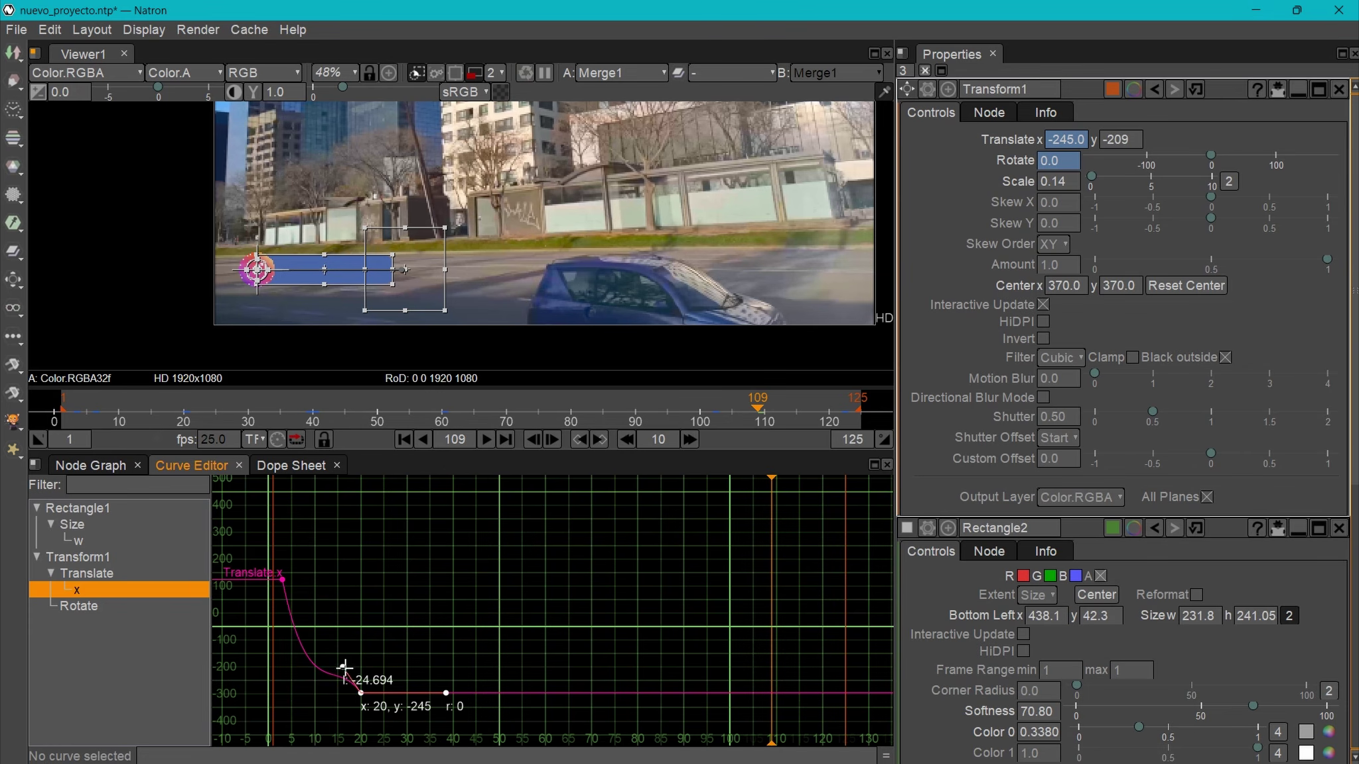
pyautogui.moveTo(343, 667)
pyautogui.mouseDown()
pyautogui.moveTo(330, 683)
pyautogui.moveTo(341, 684)
pyautogui.mouseUp()
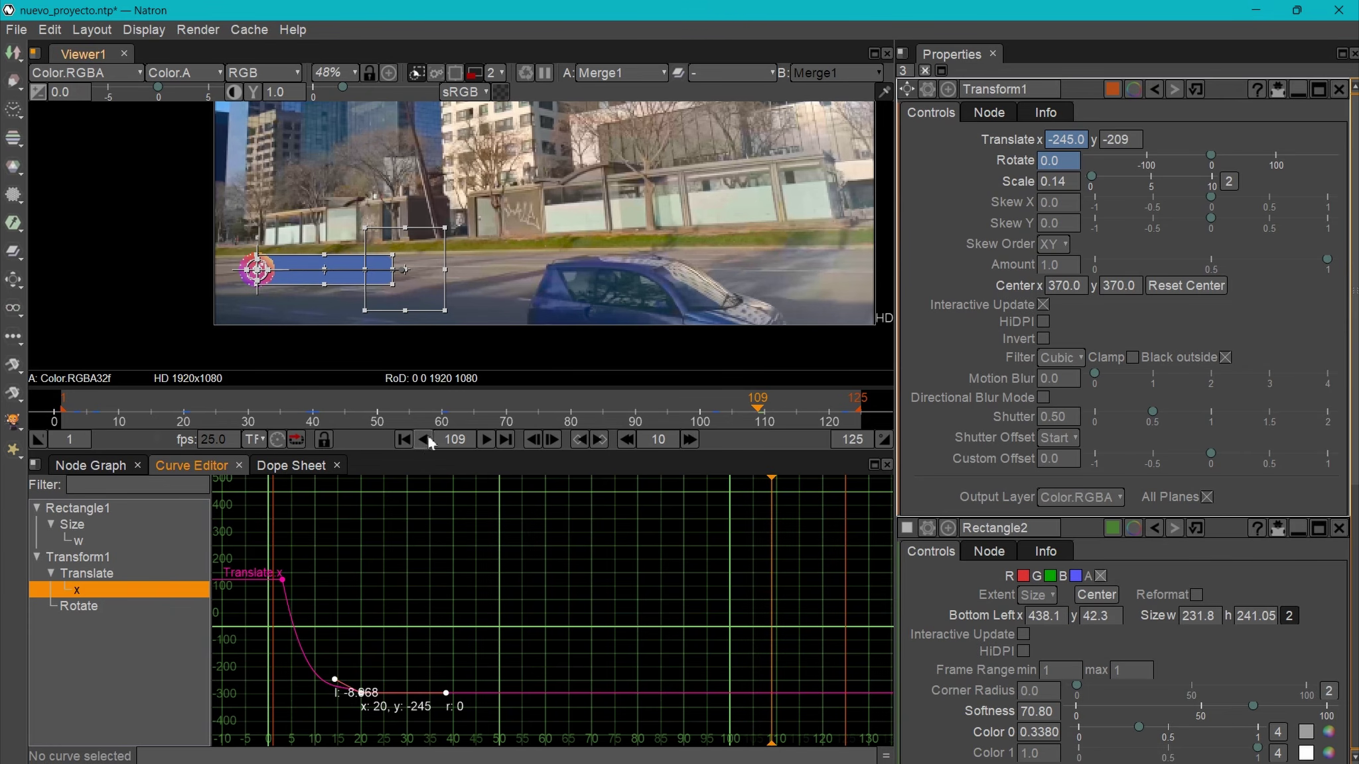
# - Preview the logo slide, fine-tune both keys' tangents, then display Rectangle1's animation curves
pyautogui.click(487, 440)
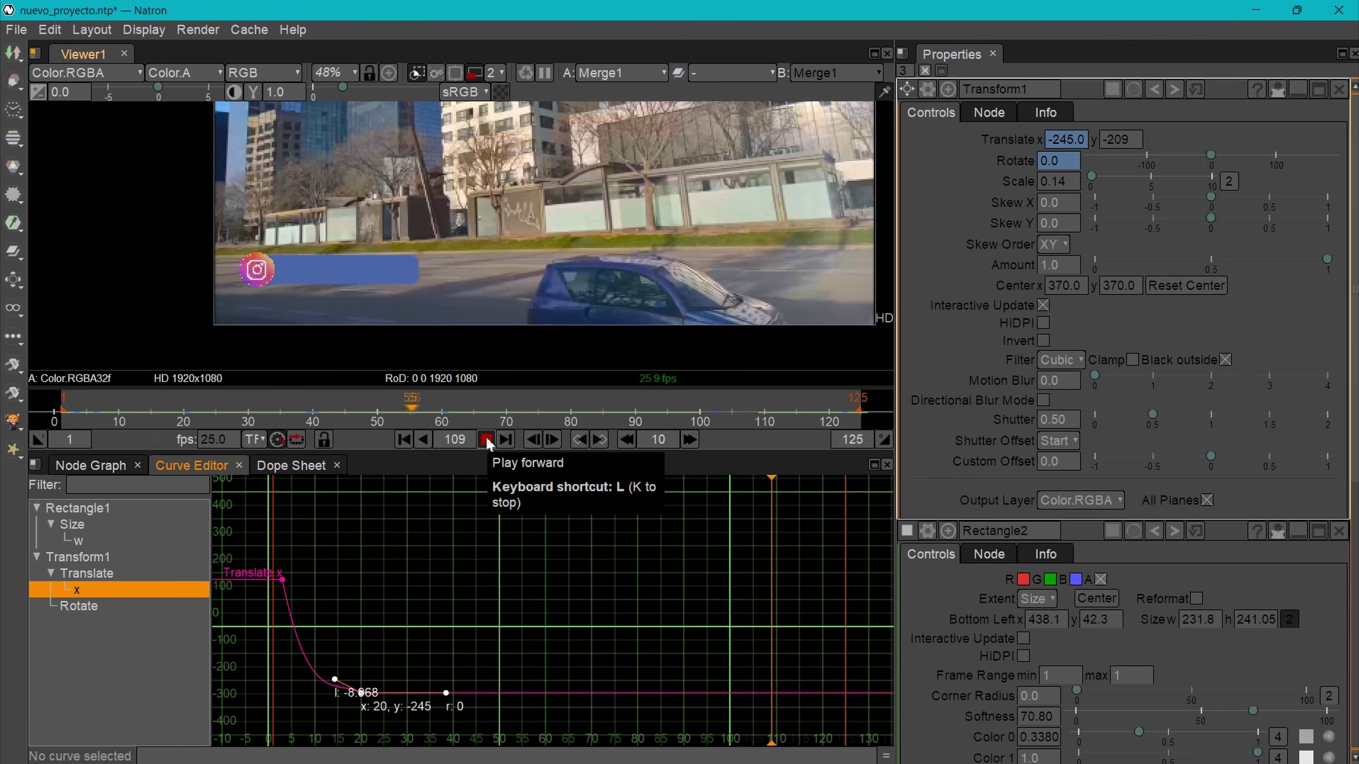
pyautogui.click(486, 440)
pyautogui.moveTo(334, 679); pyautogui.dragTo(337, 677)
pyautogui.click(283, 580)
pyautogui.moveTo(288, 596); pyautogui.dragTo(290, 605)
pyautogui.click(361, 693)
pyautogui.moveTo(337, 677); pyautogui.dragTo(335, 682)
pyautogui.click(492, 413)
pyautogui.click(77, 508)
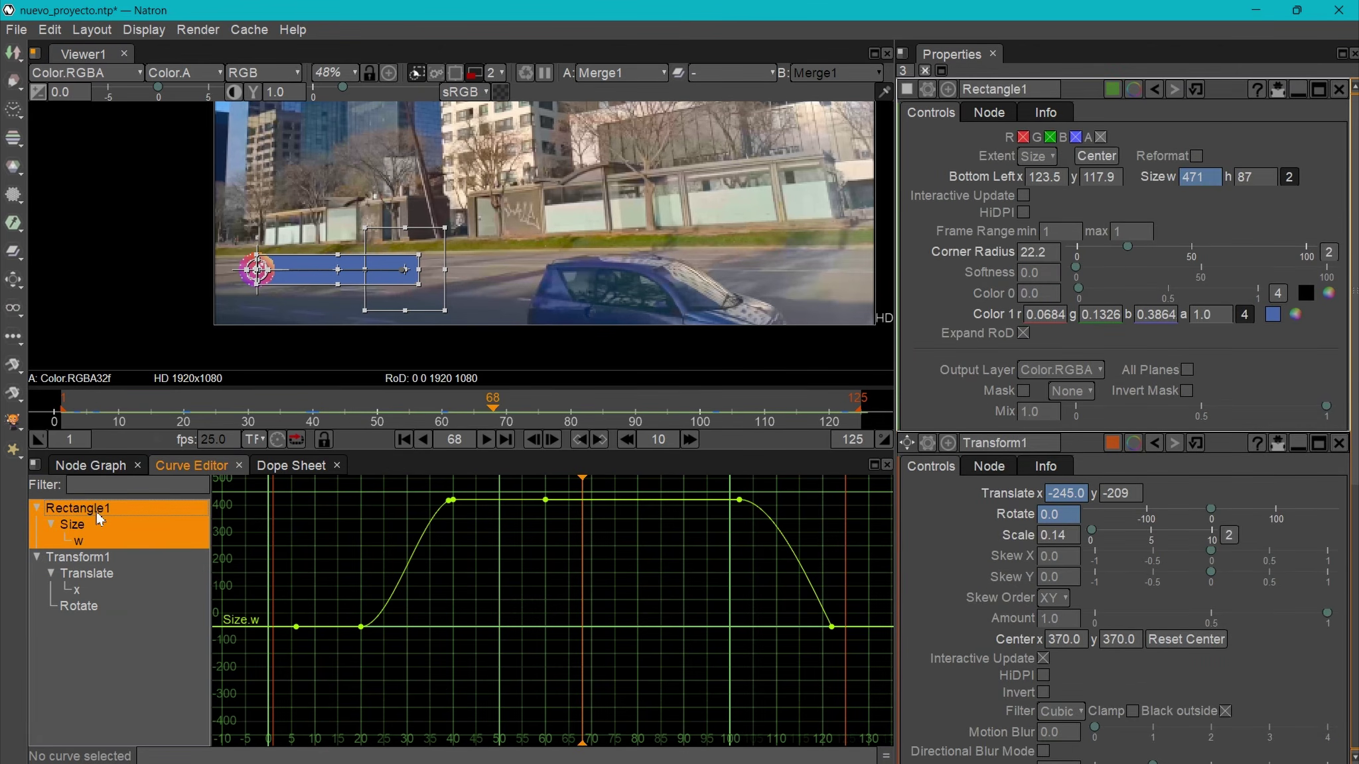
# - Isolate Rectangle1's Size w curve and break the tangents on all six width keyframes
pyautogui.click(111, 542)
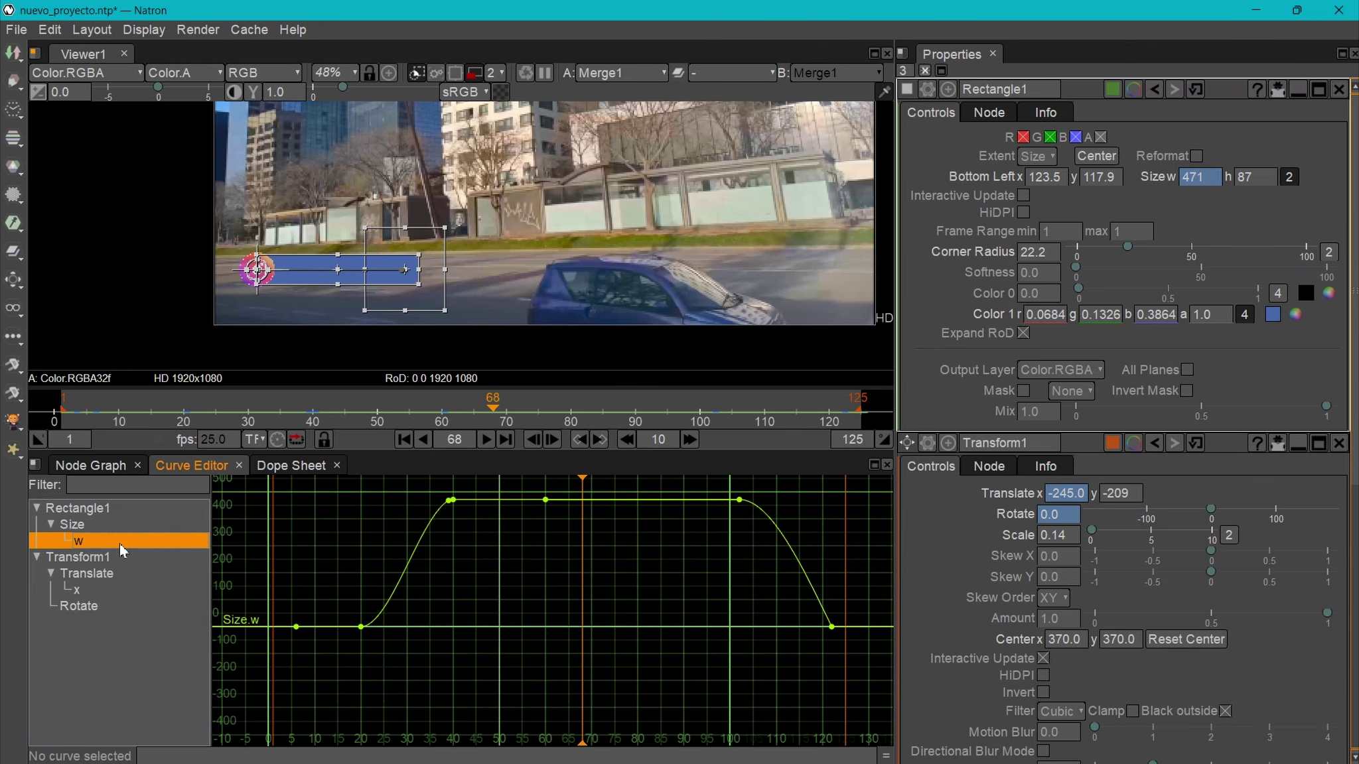
pyautogui.moveTo(281, 483); pyautogui.dragTo(855, 662)
pyautogui.press('x')
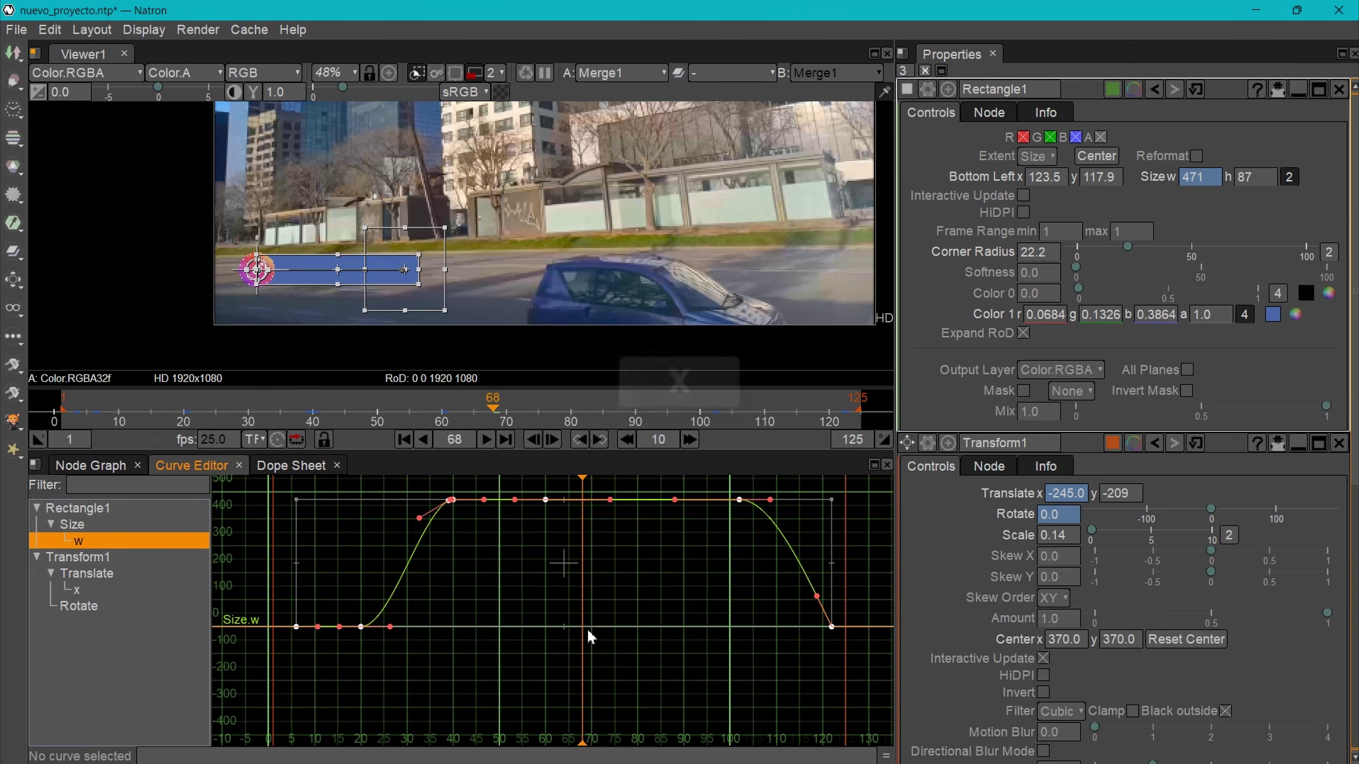
pyautogui.click(309, 551)
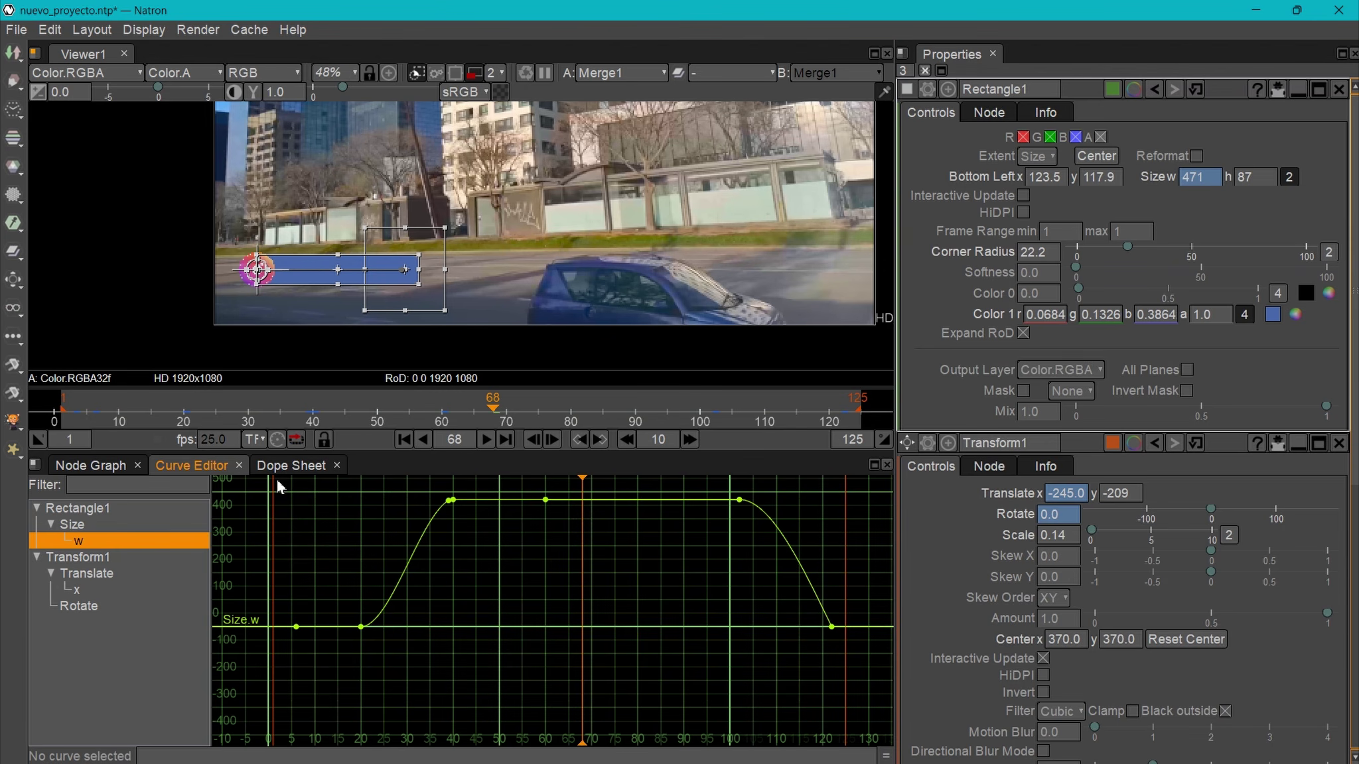
# - Reshape the width tangents at frames 20, 40, 100 and 122, then play back the bar
pyautogui.moveTo(494, 414); pyautogui.dragTo(185, 458)
pyautogui.click(360, 627)
pyautogui.moveTo(392, 627); pyautogui.dragTo(378, 528)
pyautogui.moveTo(229, 415); pyautogui.dragTo(291, 414)
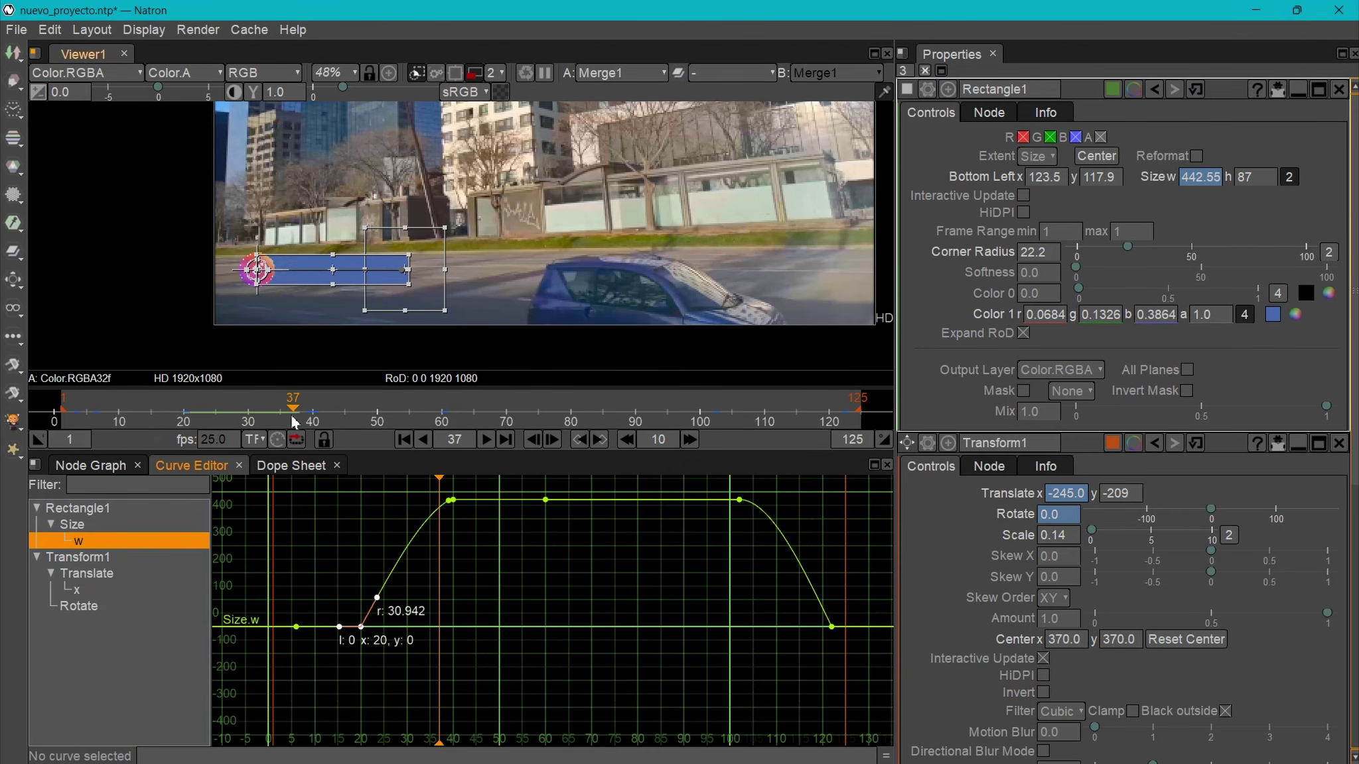
pyautogui.click(450, 500)
pyautogui.moveTo(439, 479); pyautogui.dragTo(711, 489)
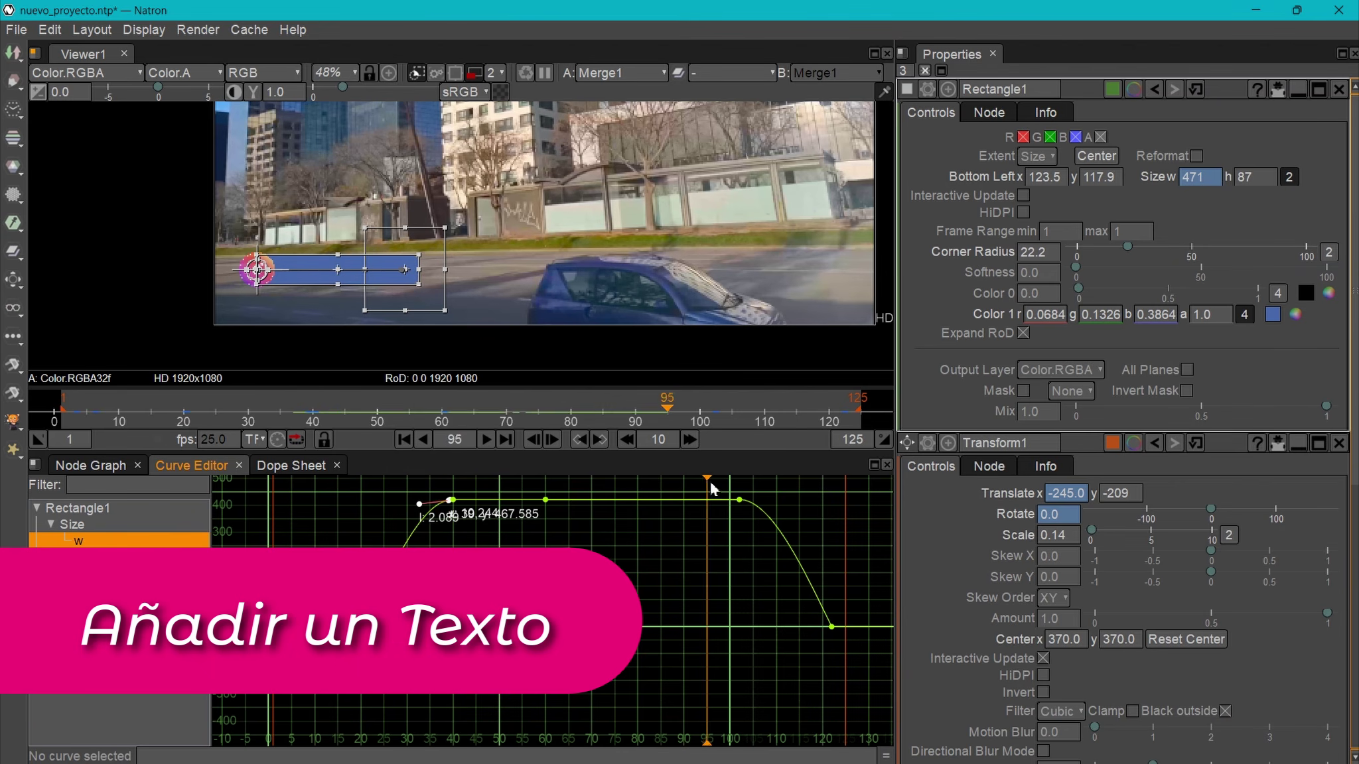
pyautogui.click(740, 499)
pyautogui.click(831, 626)
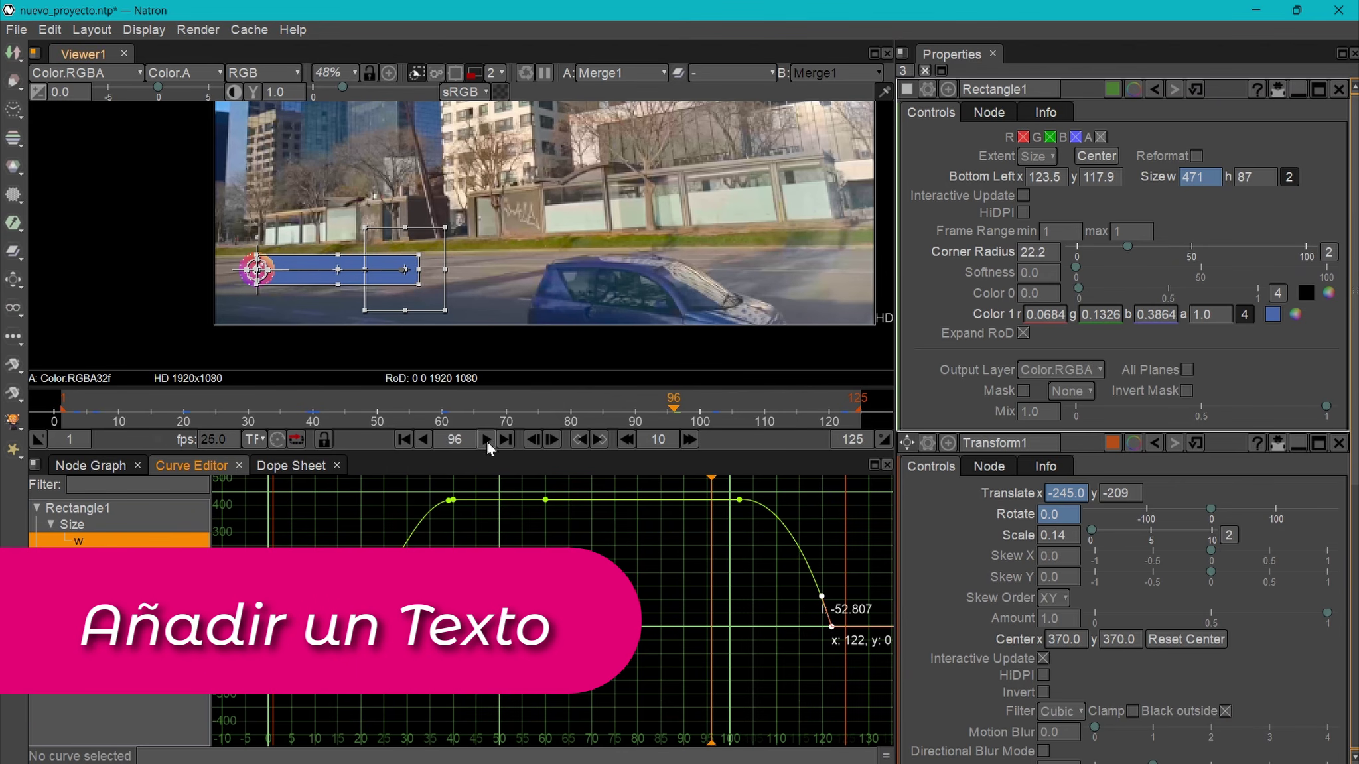
pyautogui.click(486, 441)
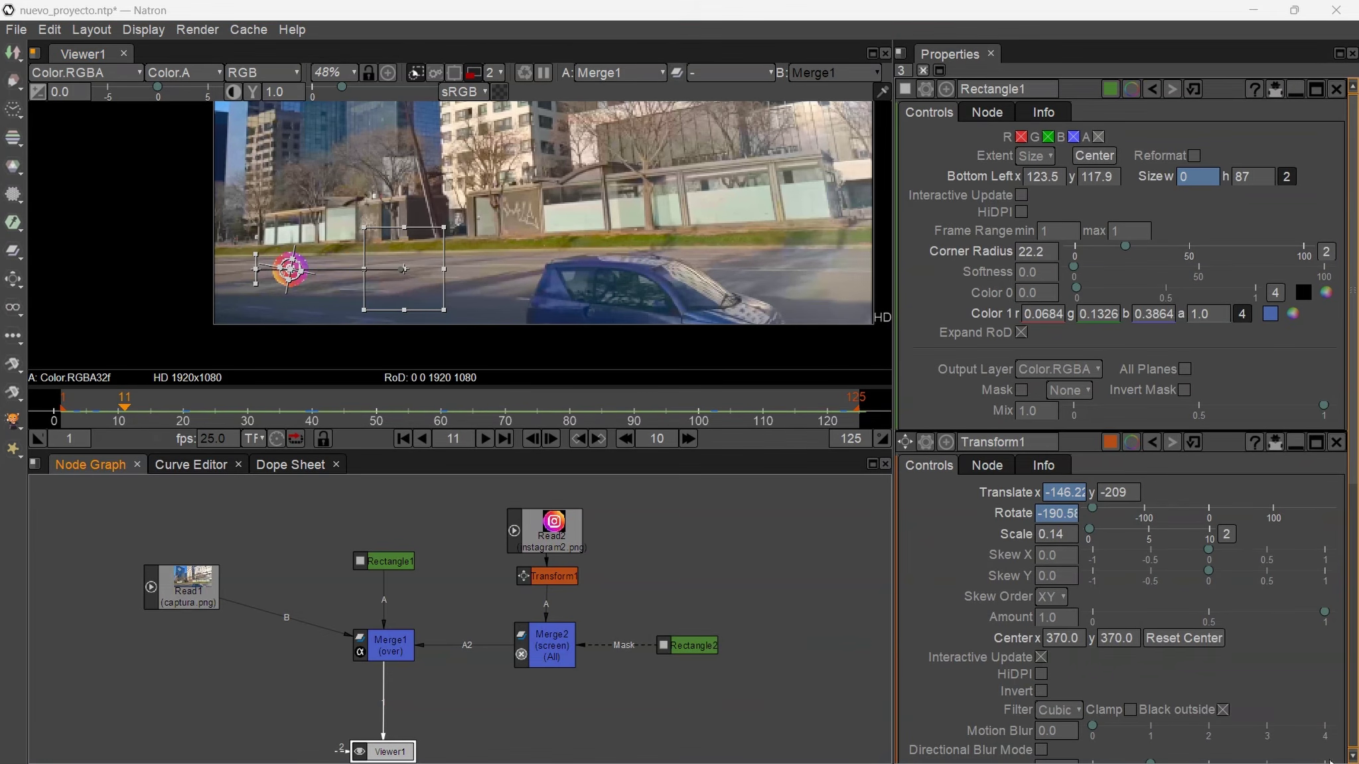
# - At frame 43, create a Text node and connect Text1 into Merge1's A3 input
pyautogui.click(672, 569)
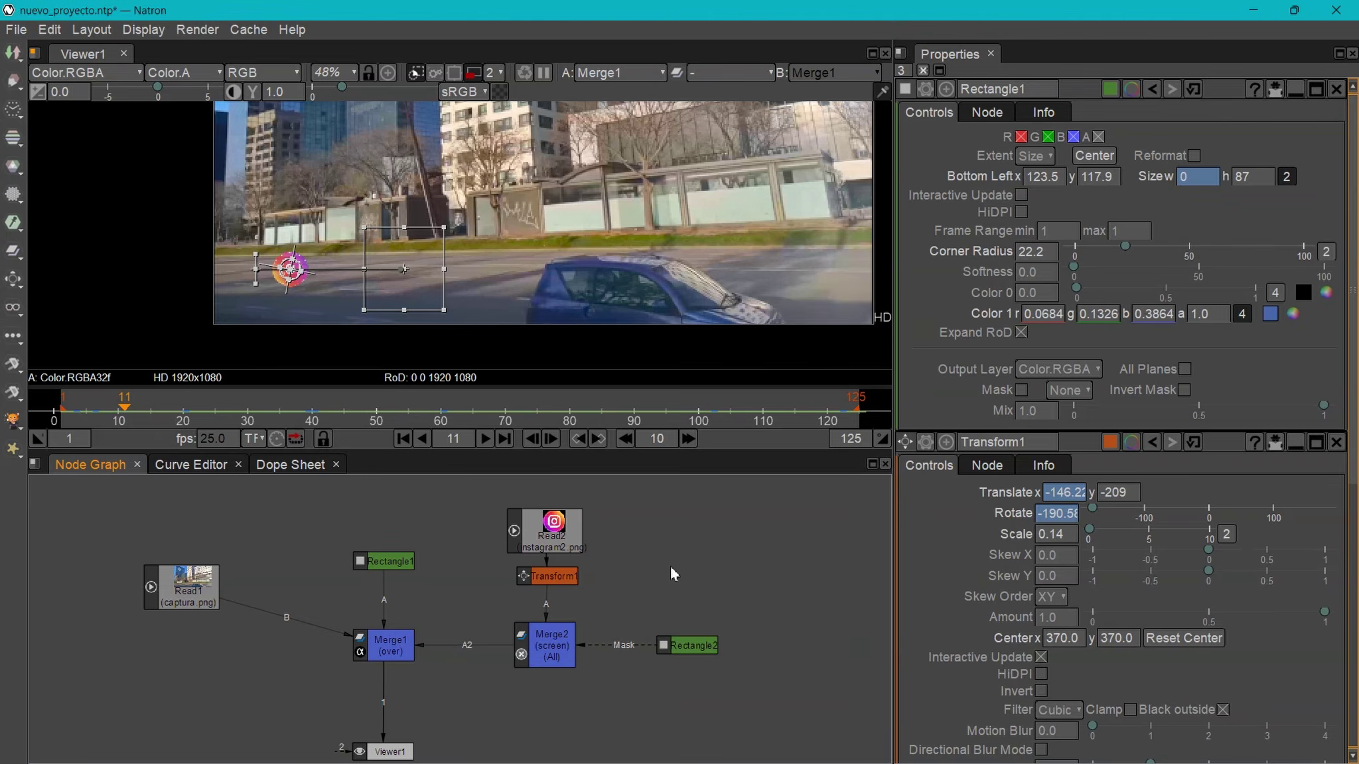
pyautogui.moveTo(126, 413); pyautogui.dragTo(336, 415)
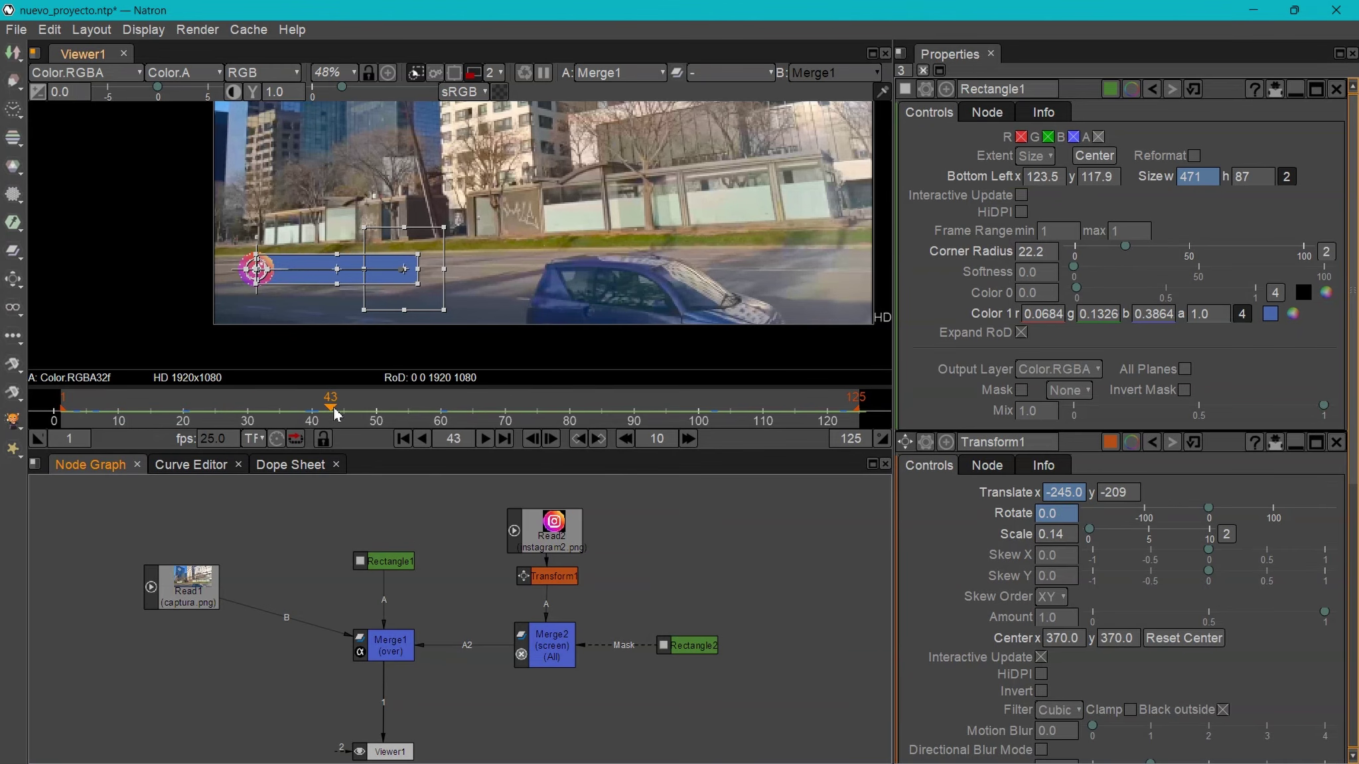
pyautogui.press('Tab')
pyautogui.scroll(7, 290, 296)
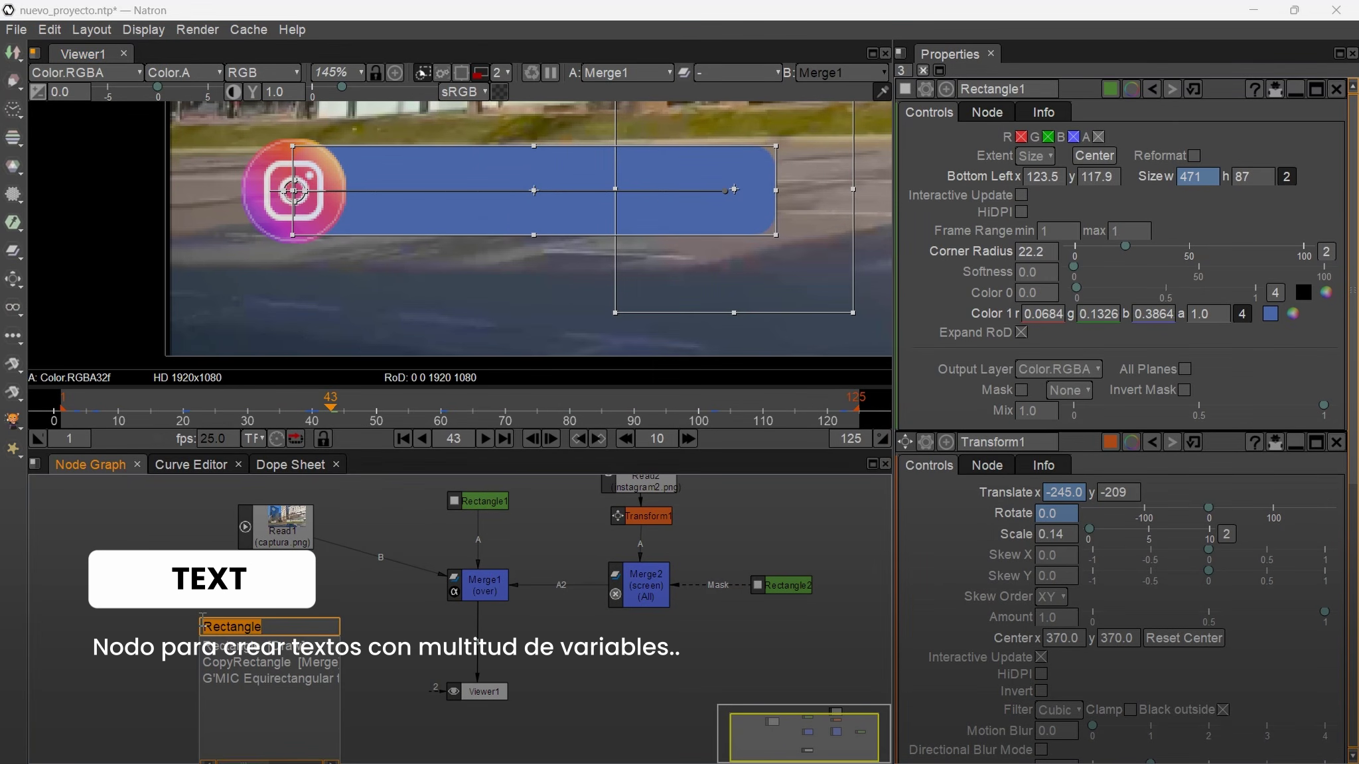
pyautogui.write('te')
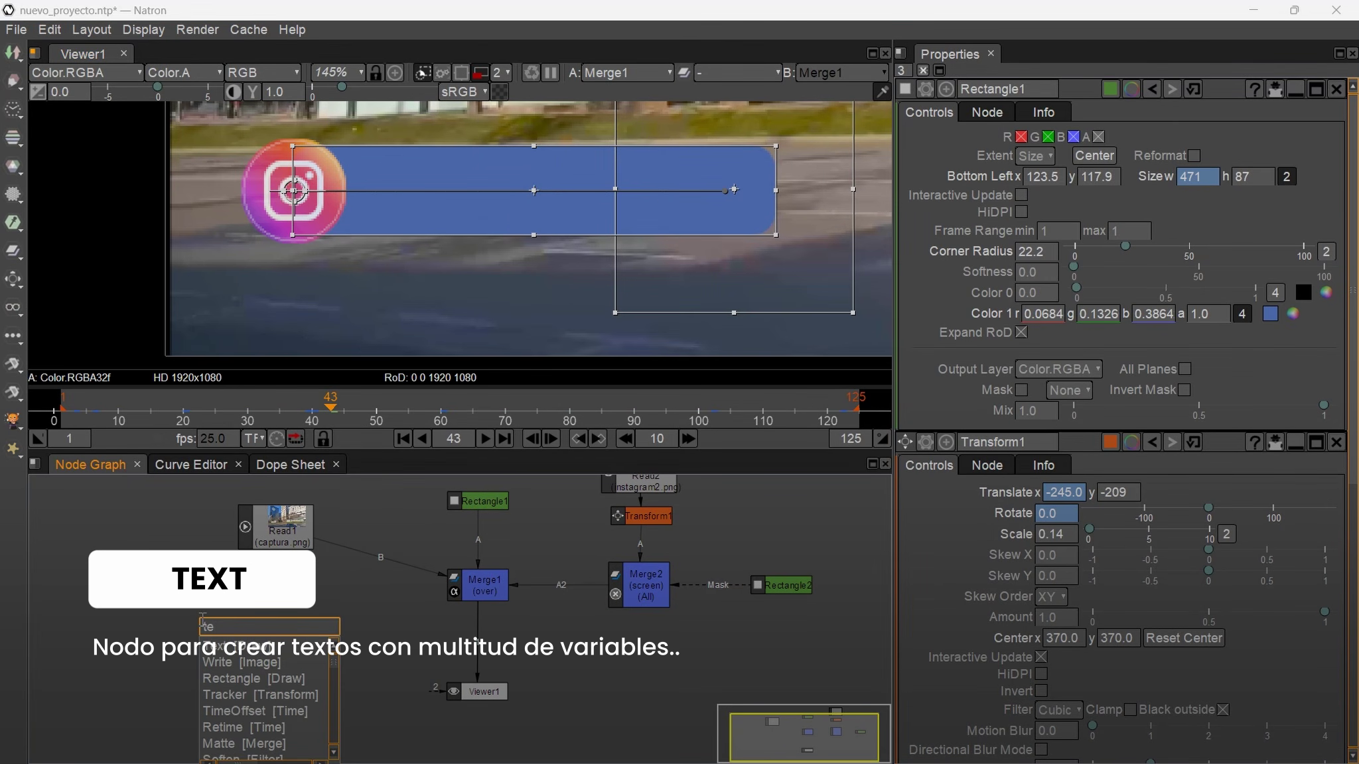
pyautogui.press('Return')
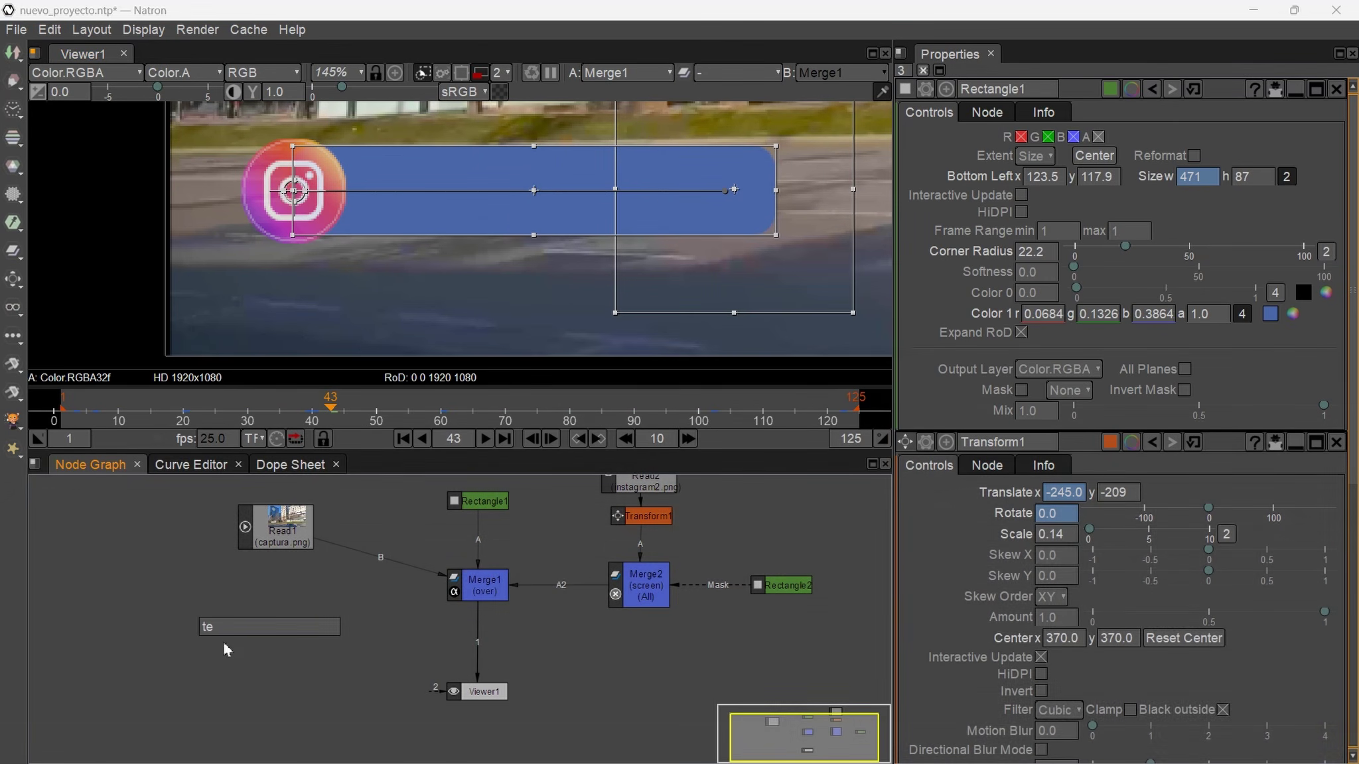
pyautogui.moveTo(244, 658); pyautogui.dragTo(220, 609)
pyautogui.click(473, 583)
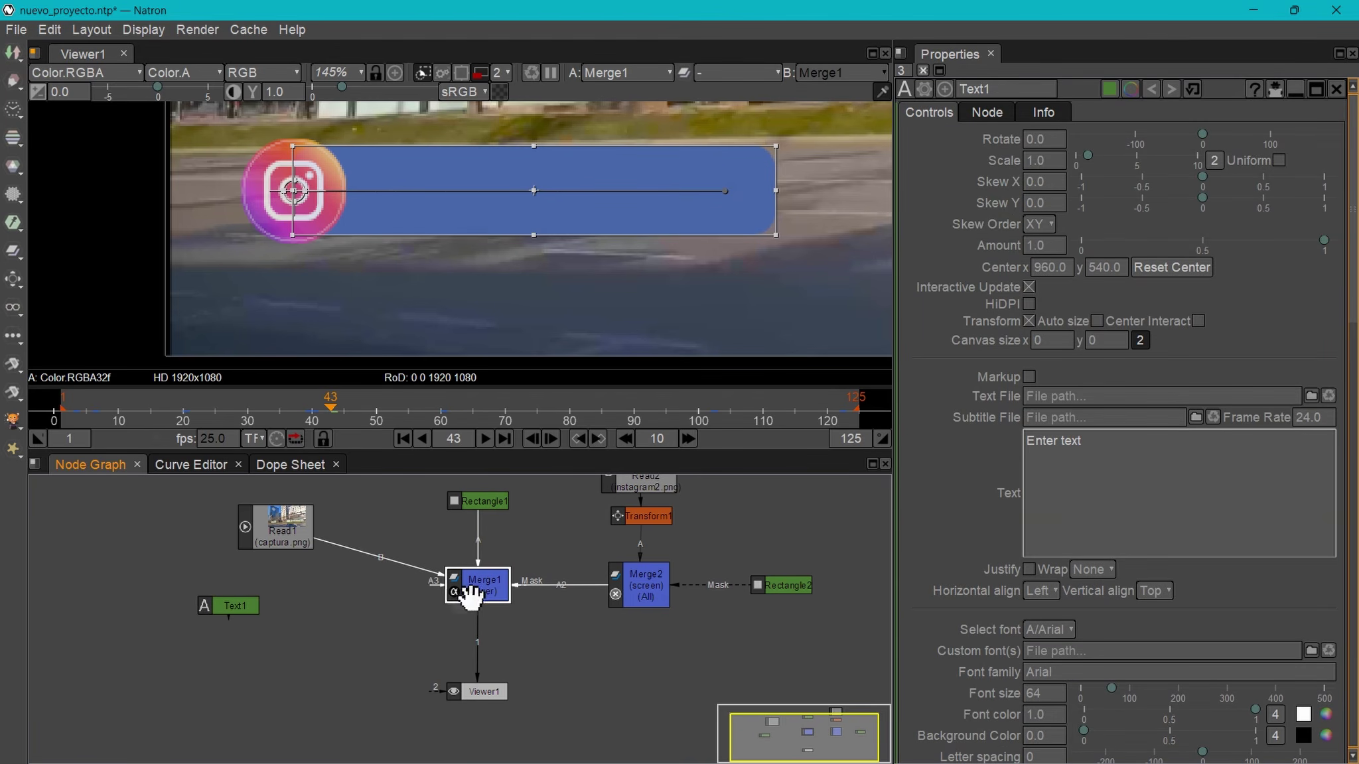
pyautogui.moveTo(435, 592); pyautogui.dragTo(237, 623)
pyautogui.click(236, 606)
pyautogui.click(1058, 479)
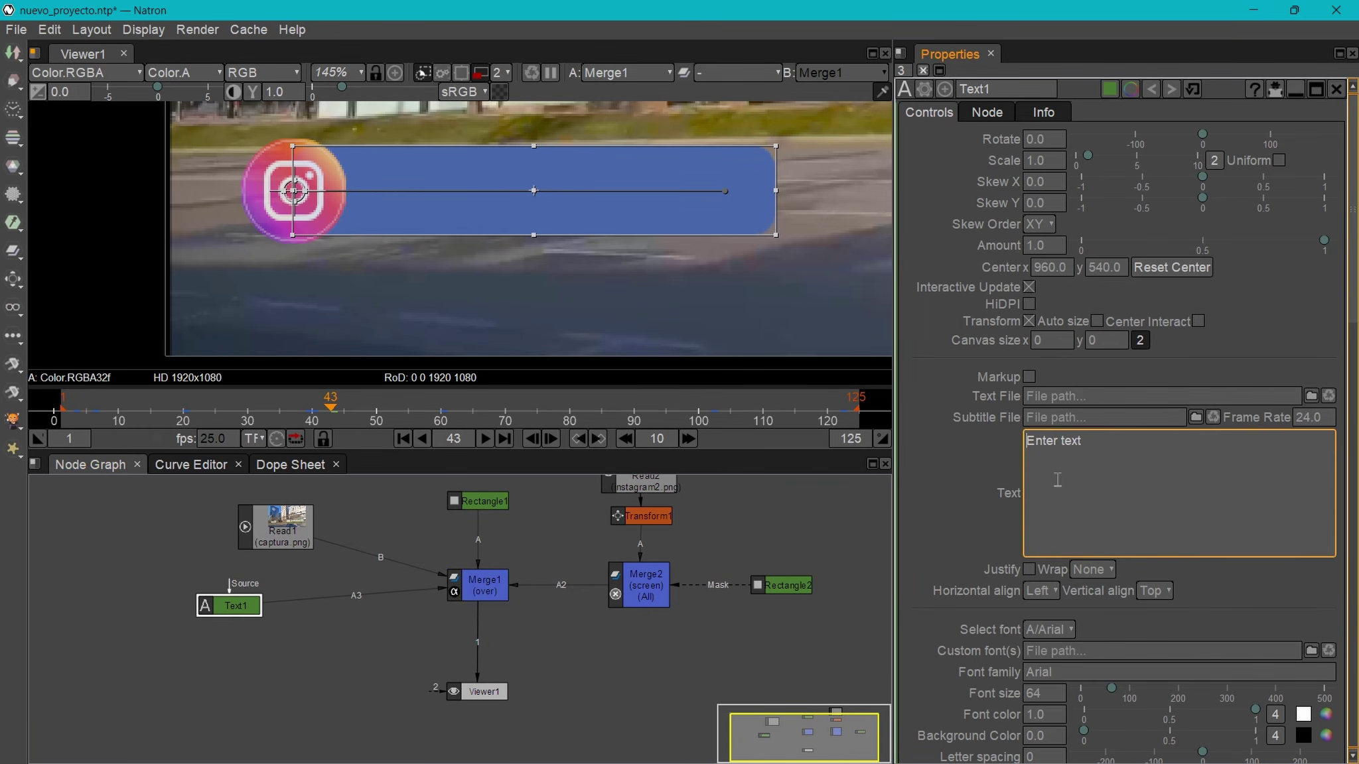
pyautogui.moveTo(1090, 450); pyautogui.dragTo(960, 441)
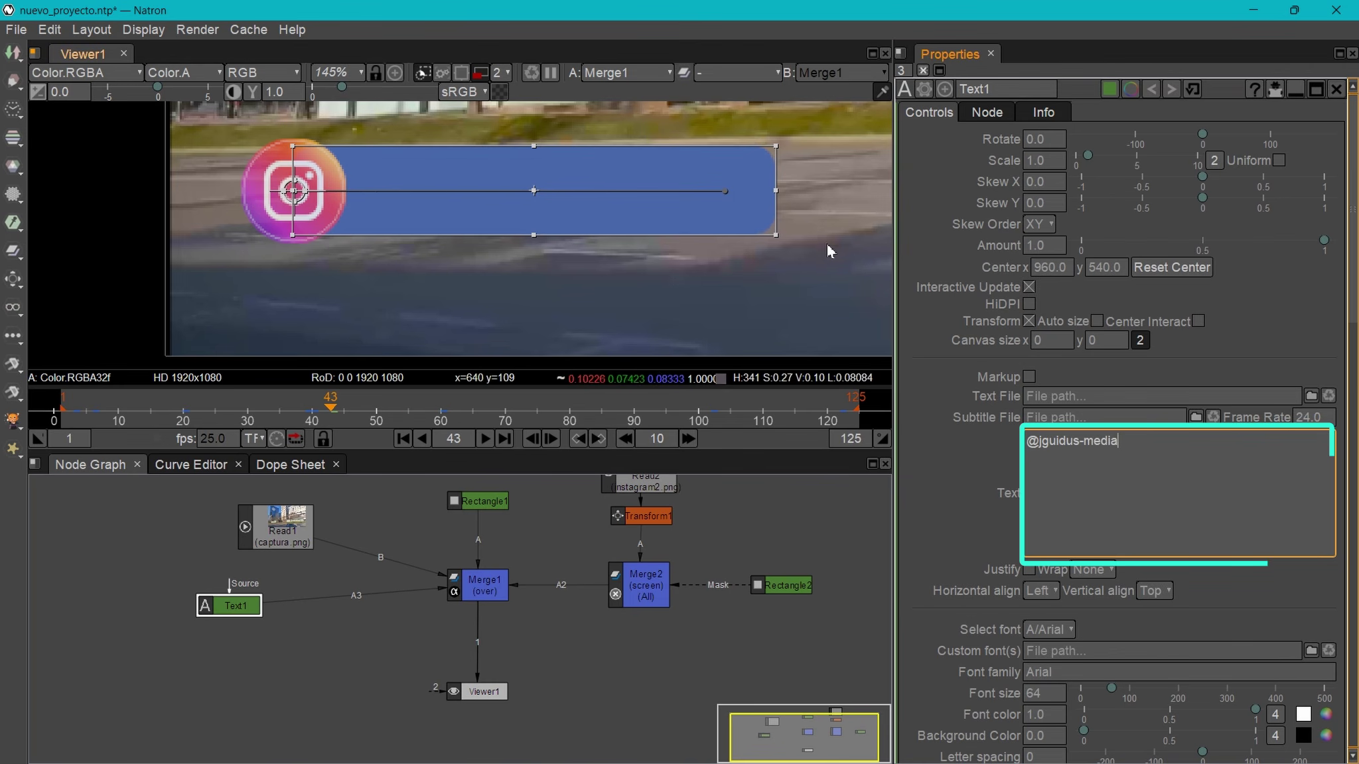
pyautogui.scroll(-10, 825, 235)
pyautogui.moveTo(841, 200); pyautogui.dragTo(600, 215)
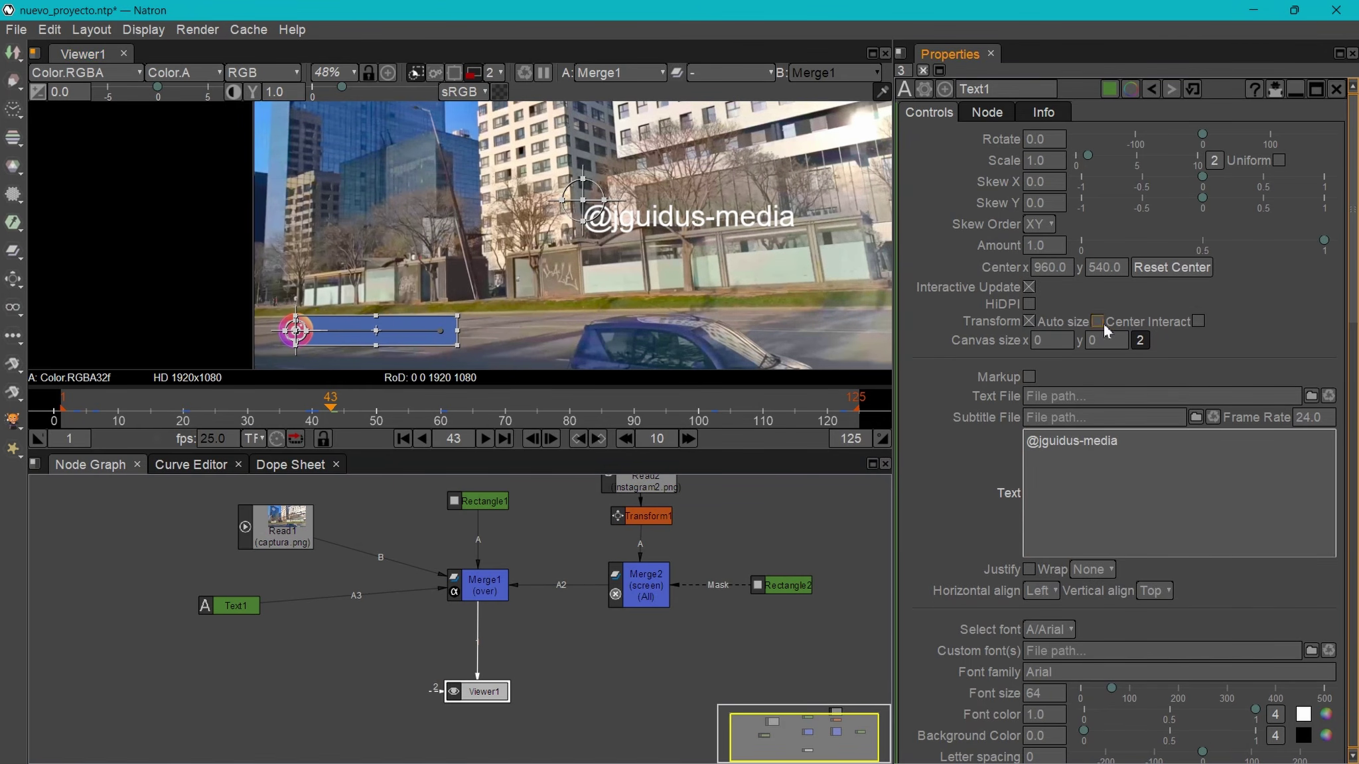
pyautogui.click(1199, 322)
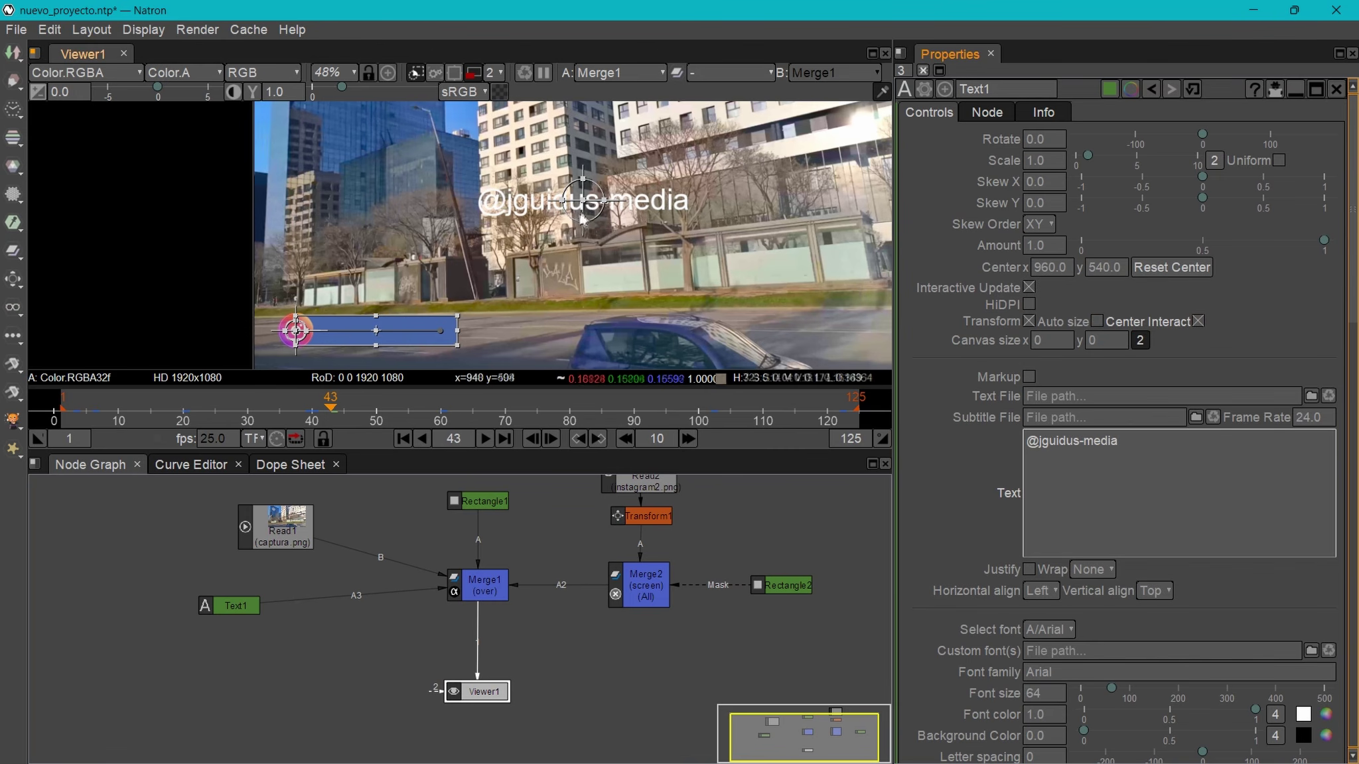
pyautogui.moveTo(583, 199); pyautogui.dragTo(388, 339)
pyautogui.scroll(7, 388, 341)
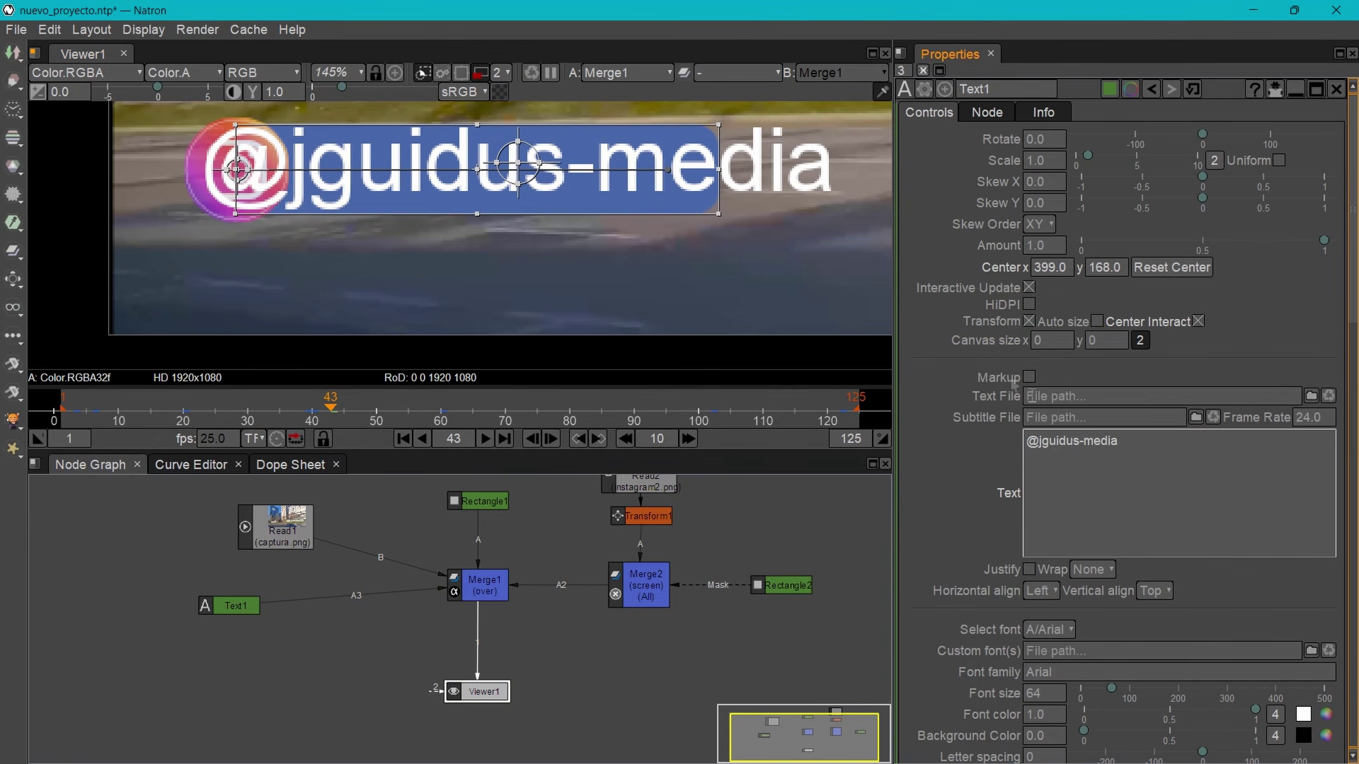
pyautogui.scroll(-4, 1048, 424)
# - Set the text font to Barlow Condensed at size 34
pyautogui.click(1048, 417)
pyautogui.moveTo(1056, 319)
pyautogui.moveTo(1055, 259)
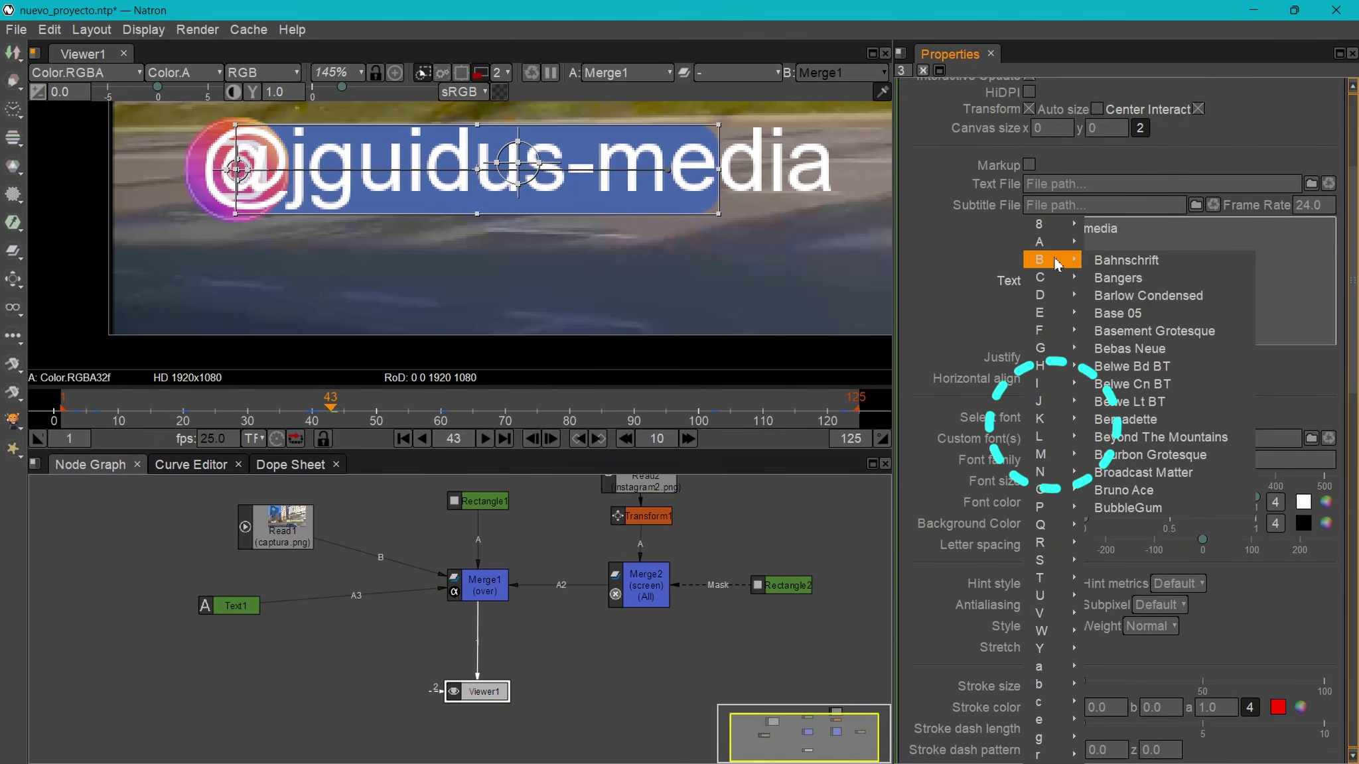
pyautogui.click(1101, 491)
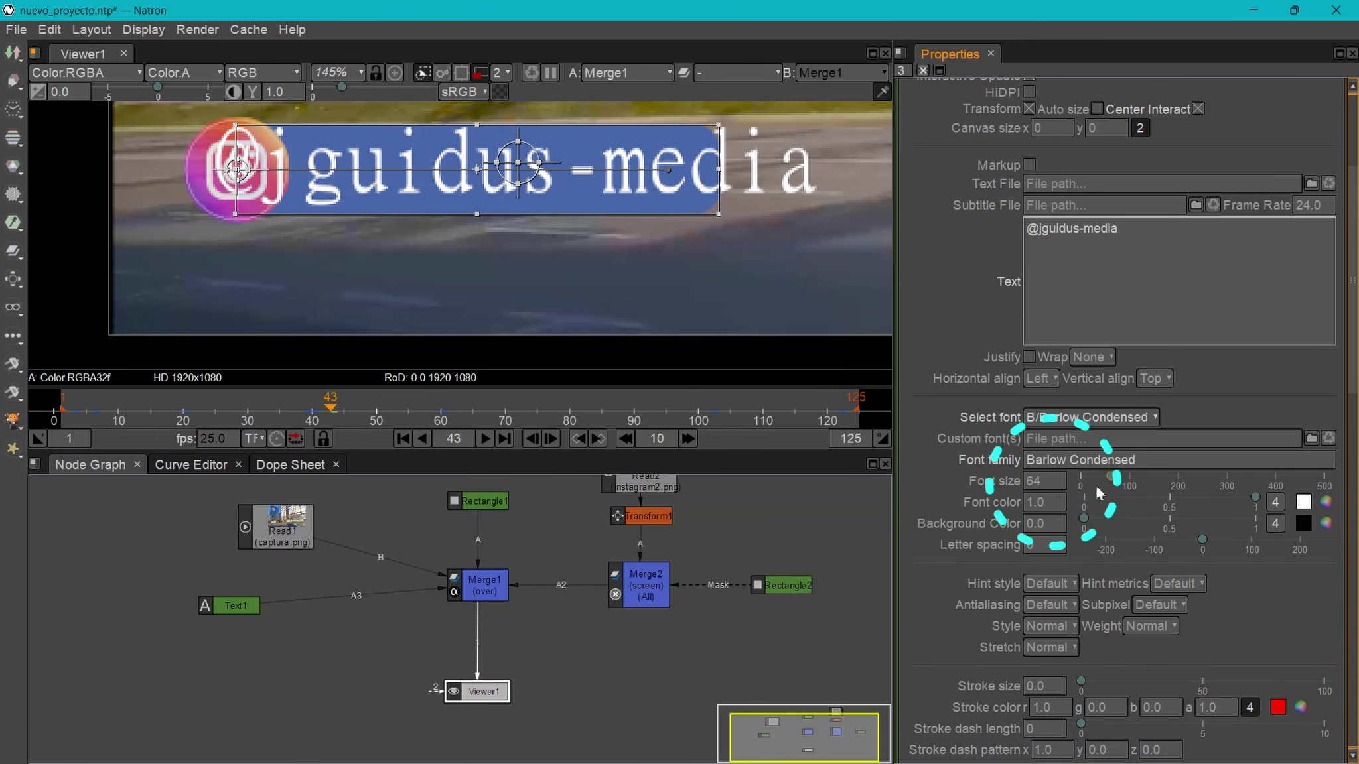
pyautogui.moveTo(1111, 477); pyautogui.dragTo(1096, 487)
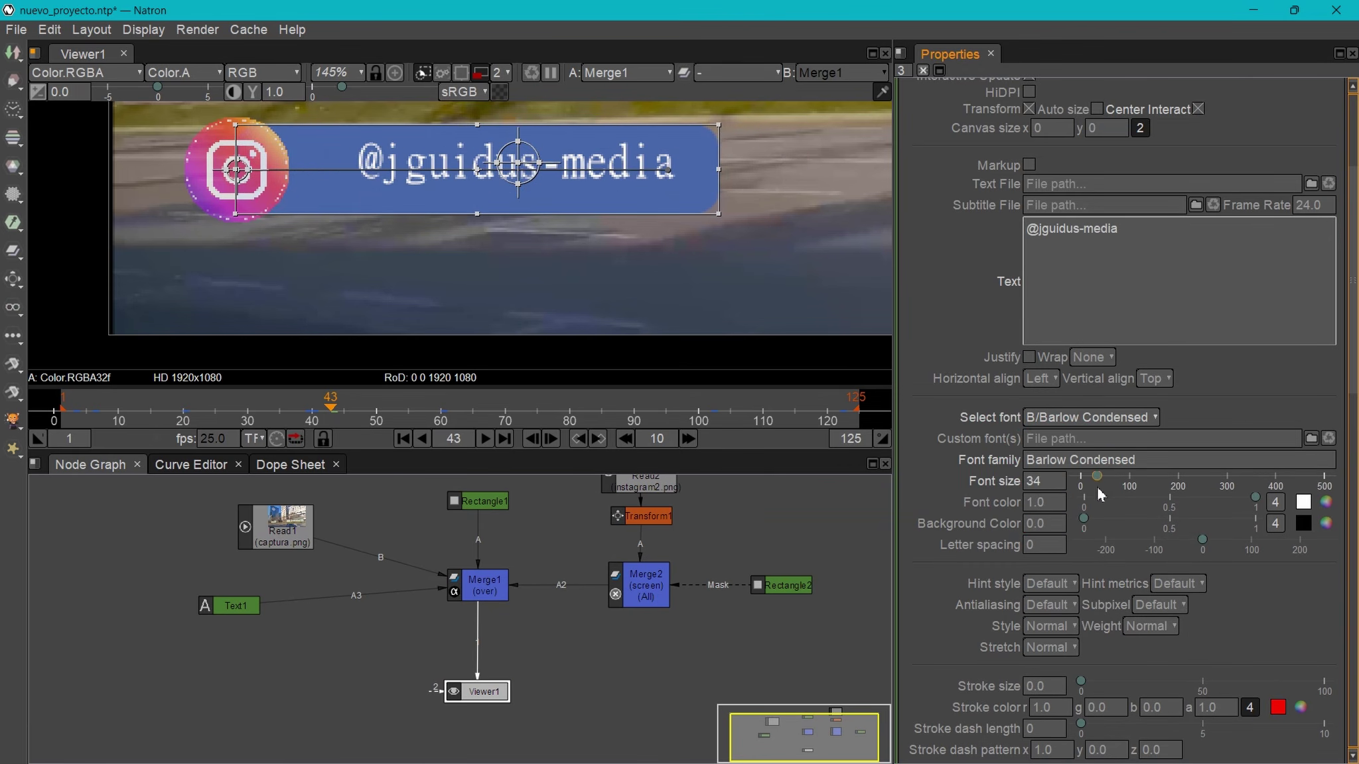
pyautogui.moveTo(518, 163); pyautogui.dragTo(497, 173)
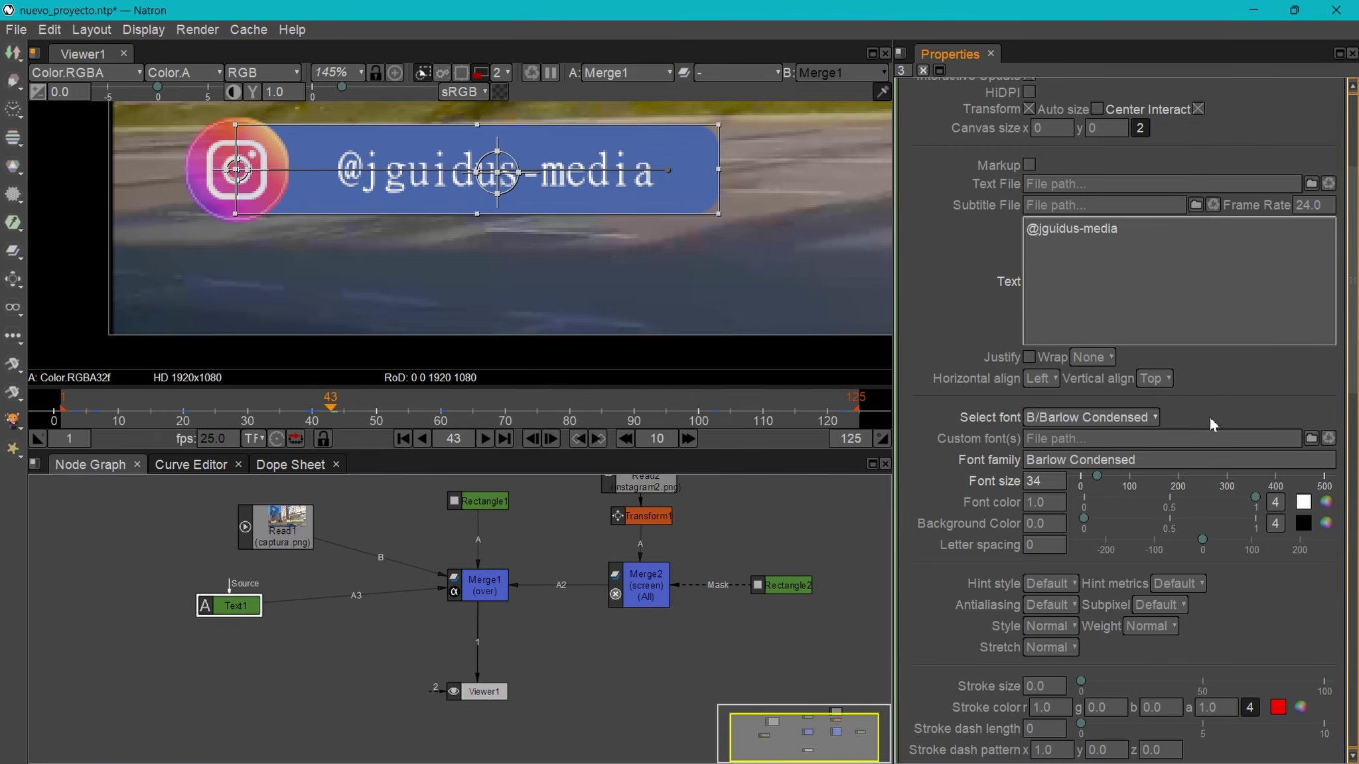
# - Set a keyframe on Text1's Center y at its resting height at frame 43
pyautogui.scroll(4, 1053, 226)
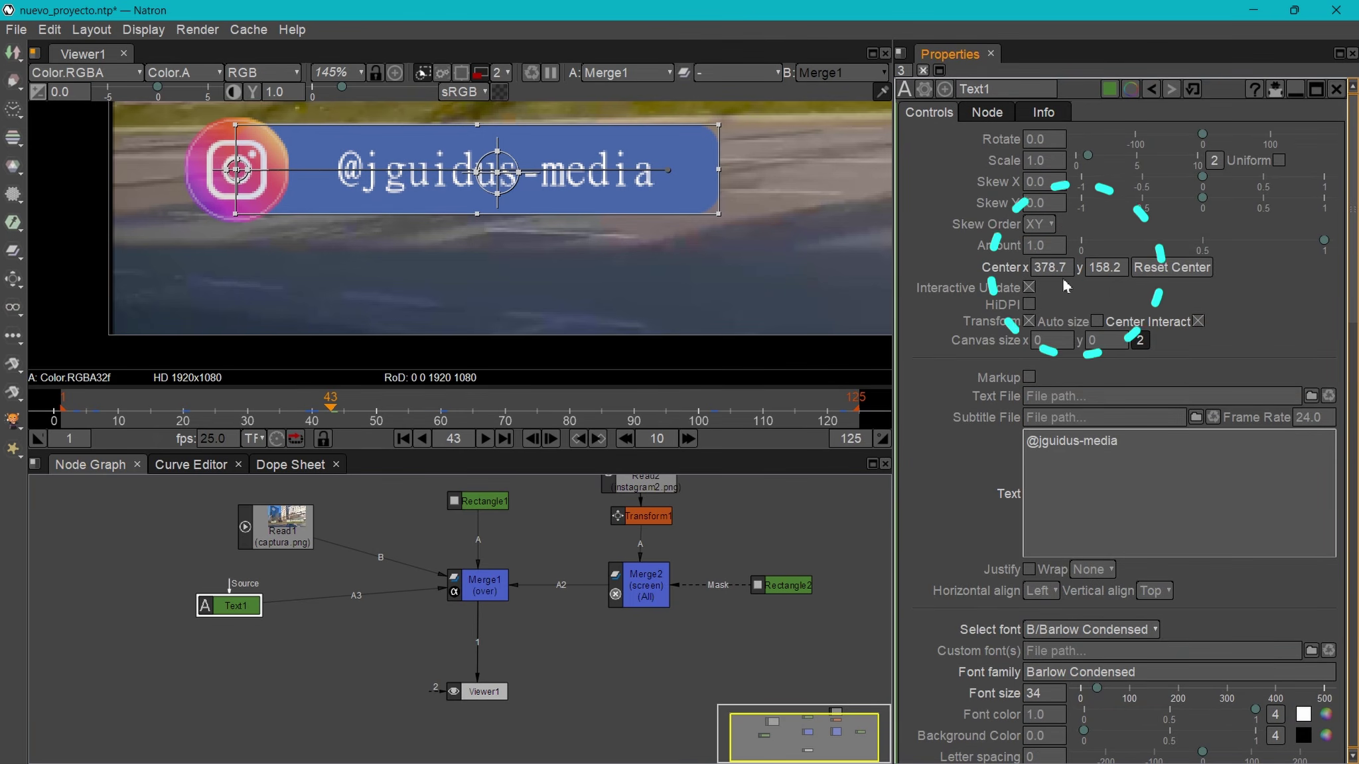
pyautogui.click(1114, 272)
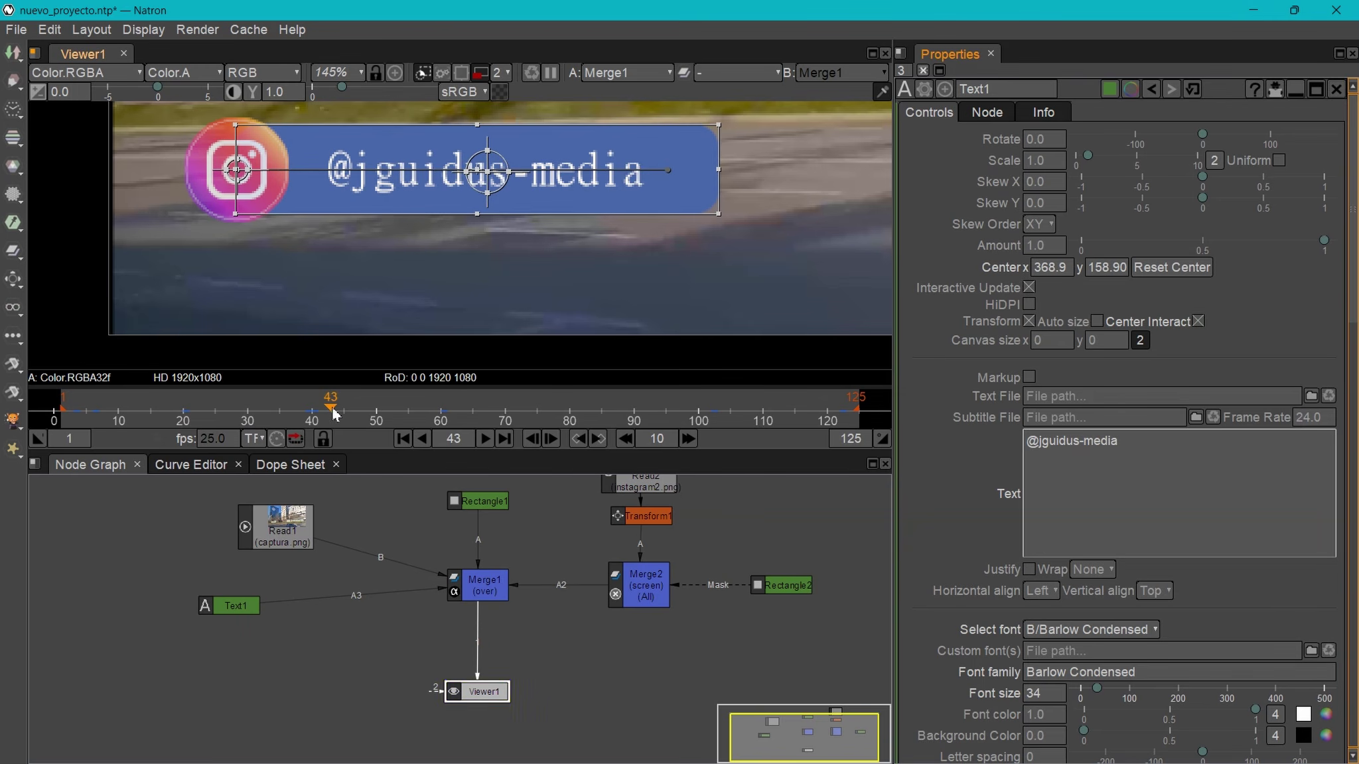
pyautogui.moveTo(332, 414)
pyautogui.mouseDown()
pyautogui.moveTo(236, 423)
pyautogui.moveTo(329, 425)
pyautogui.mouseUp()
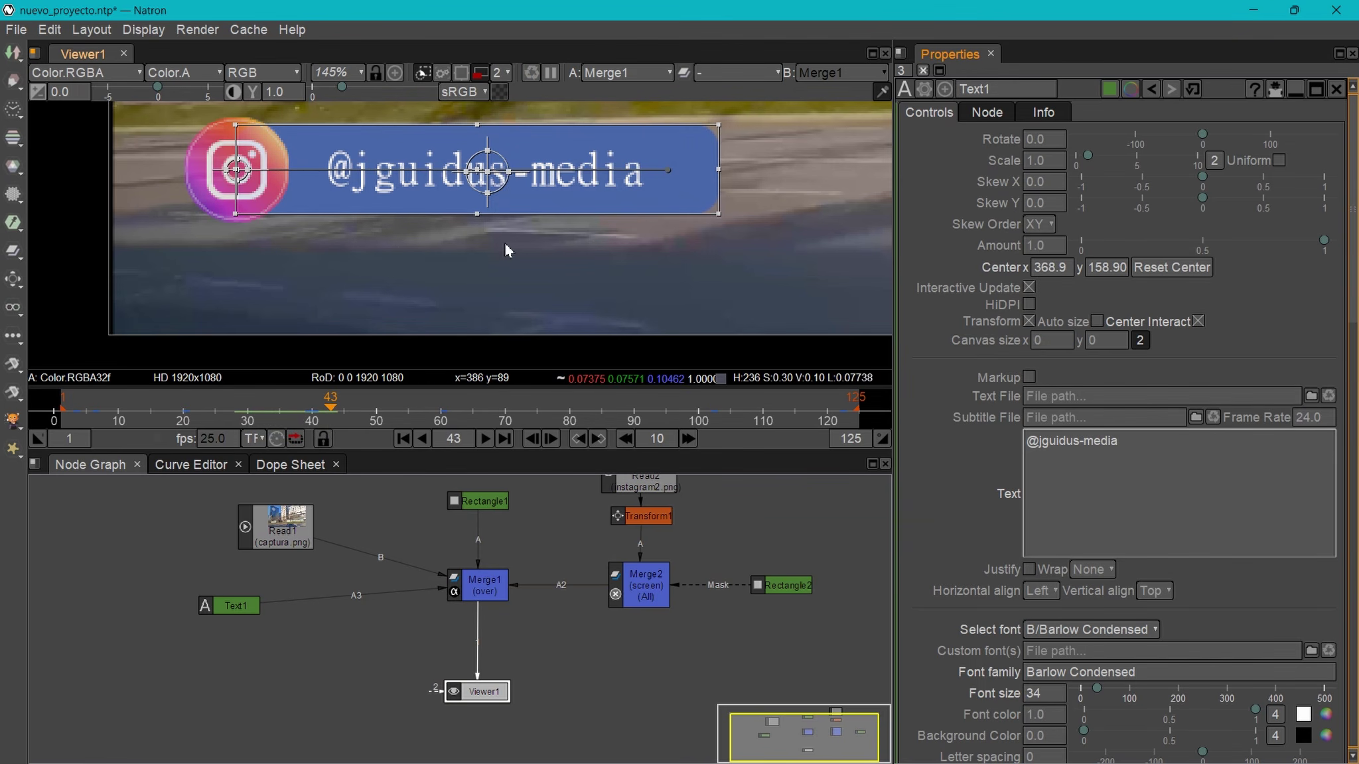
pyautogui.rightClick(1104, 267)
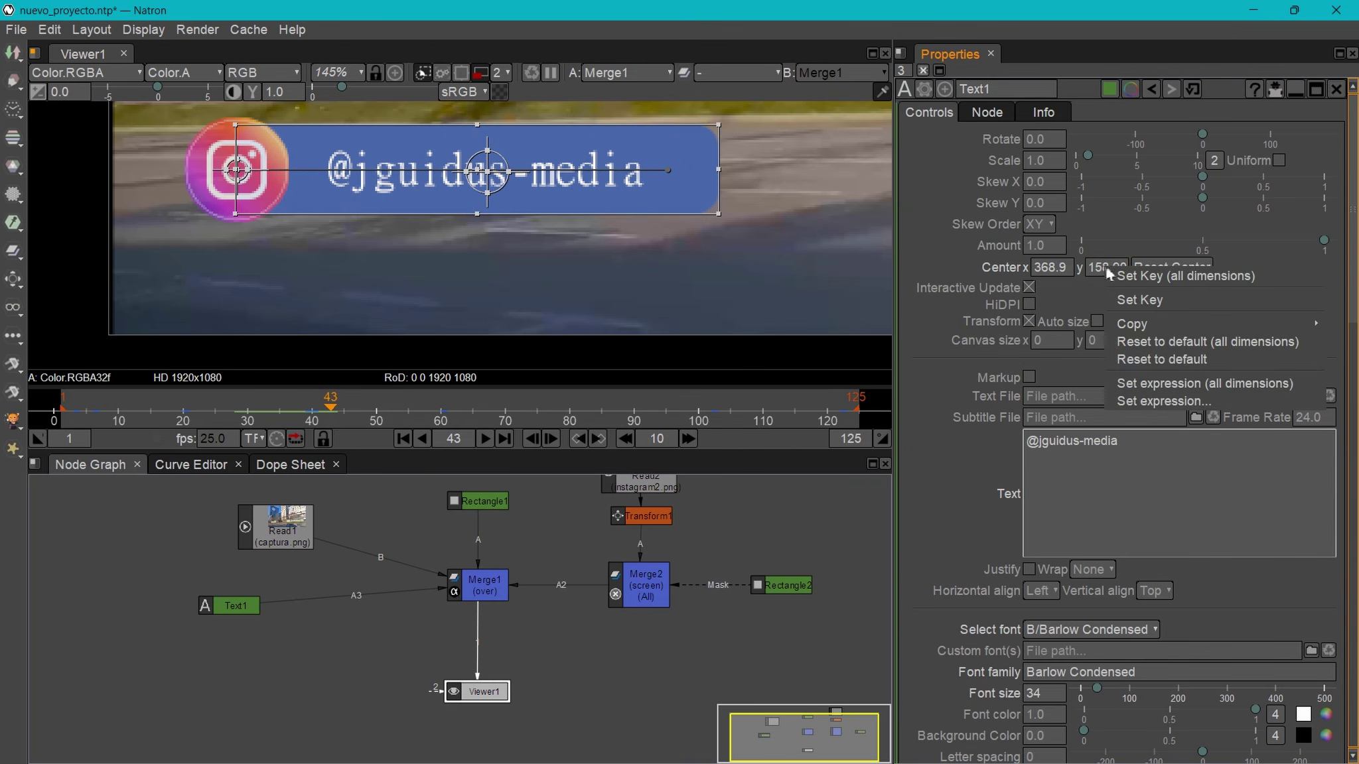
pyautogui.click(1140, 302)
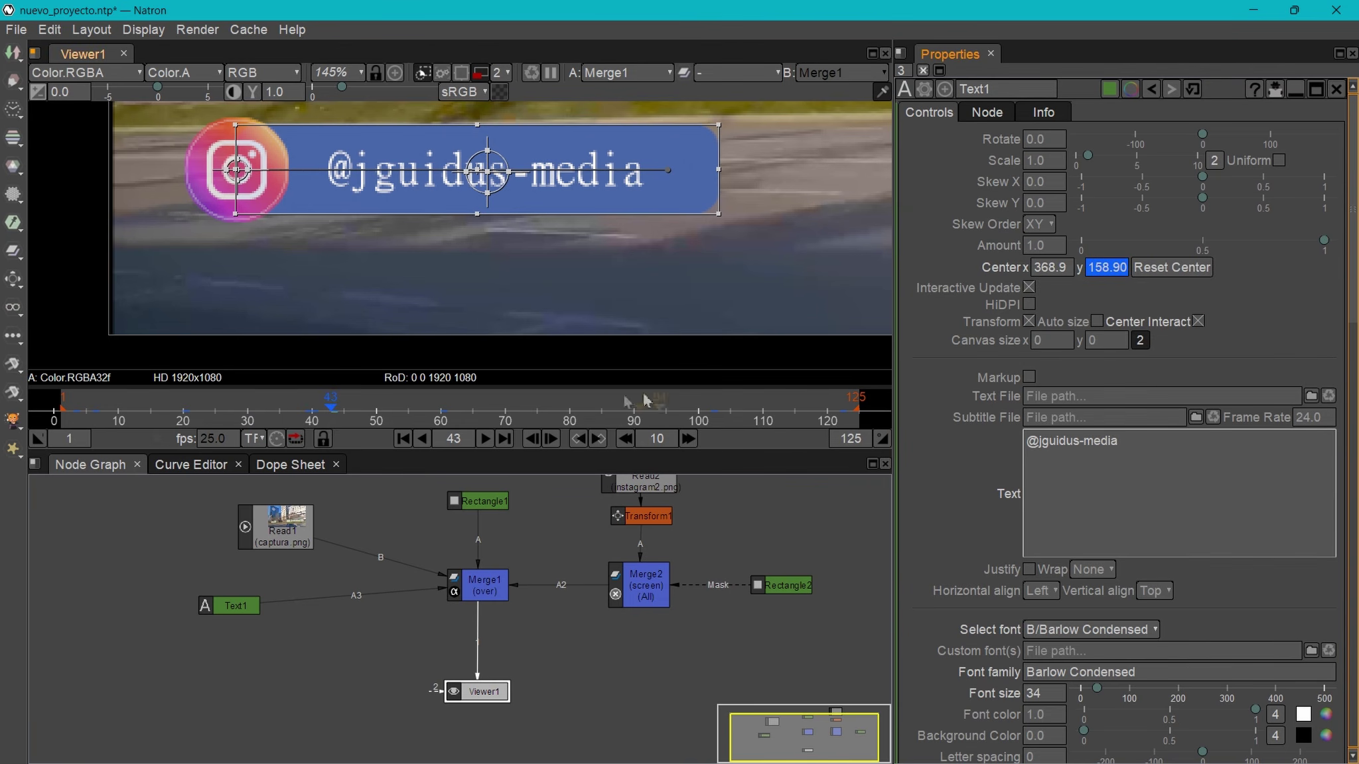
# - Key Center y at -8.9 around frame 37 so the text rises, then add Merge3 after Text1
pyautogui.moveTo(332, 412); pyautogui.dragTo(292, 417)
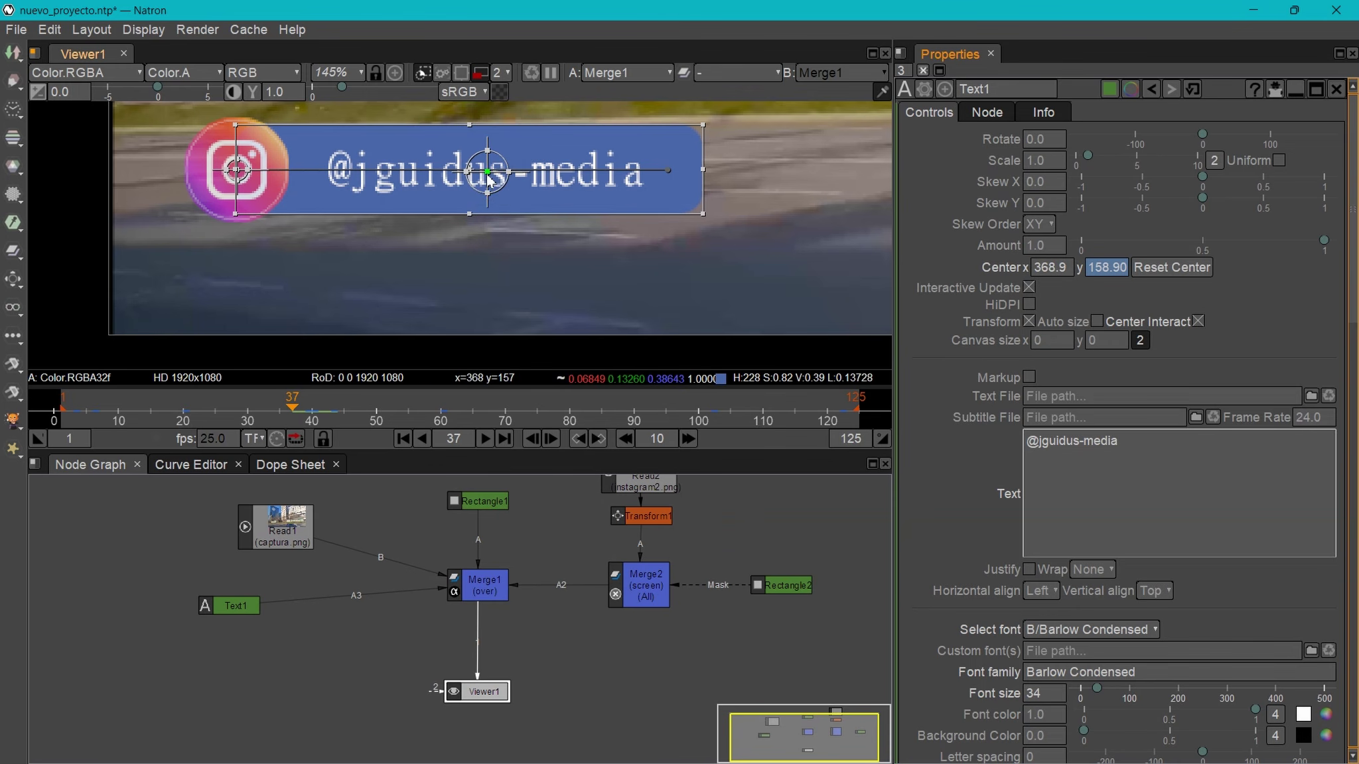
pyautogui.moveTo(487, 174); pyautogui.dragTo(483, 343)
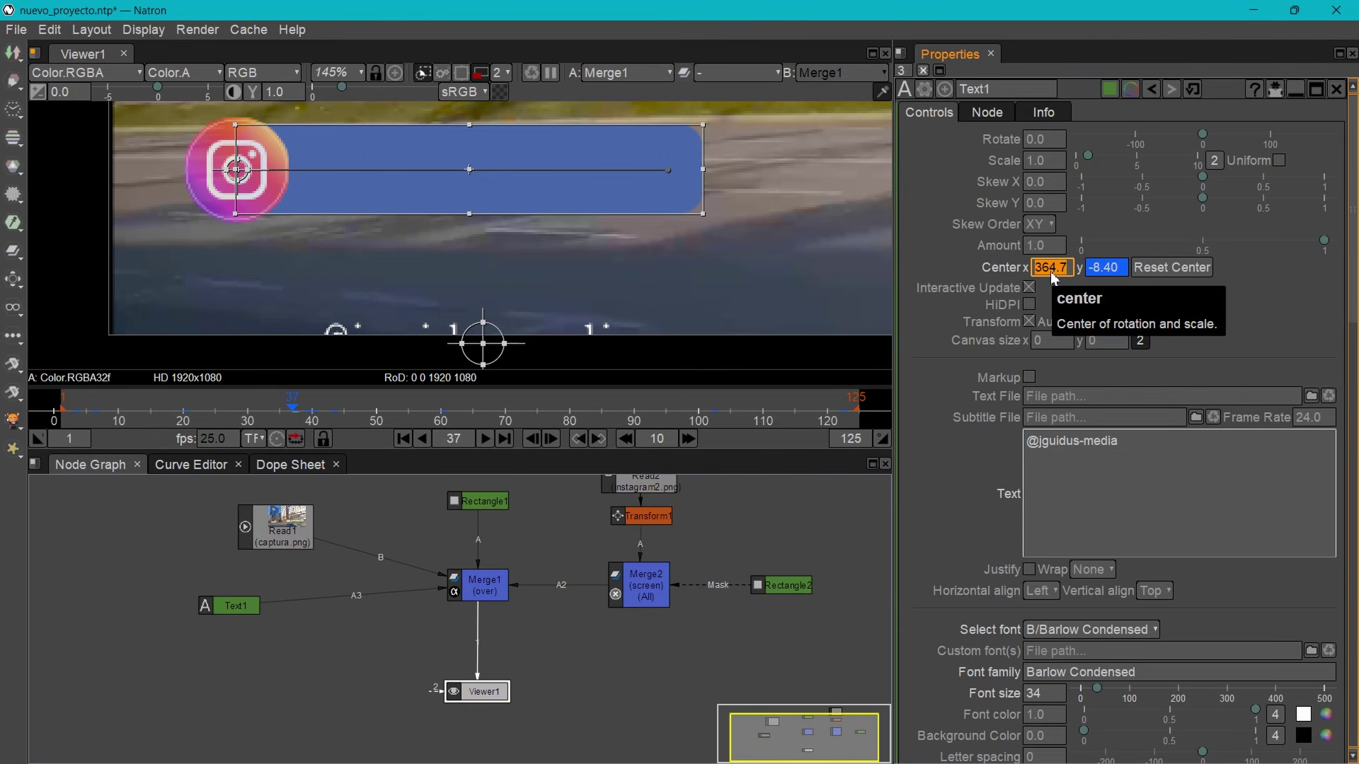
pyautogui.write('36')
pyautogui.moveTo(282, 415); pyautogui.dragTo(788, 408)
pyautogui.doubleClick(1106, 269)
pyautogui.write('-8.9')
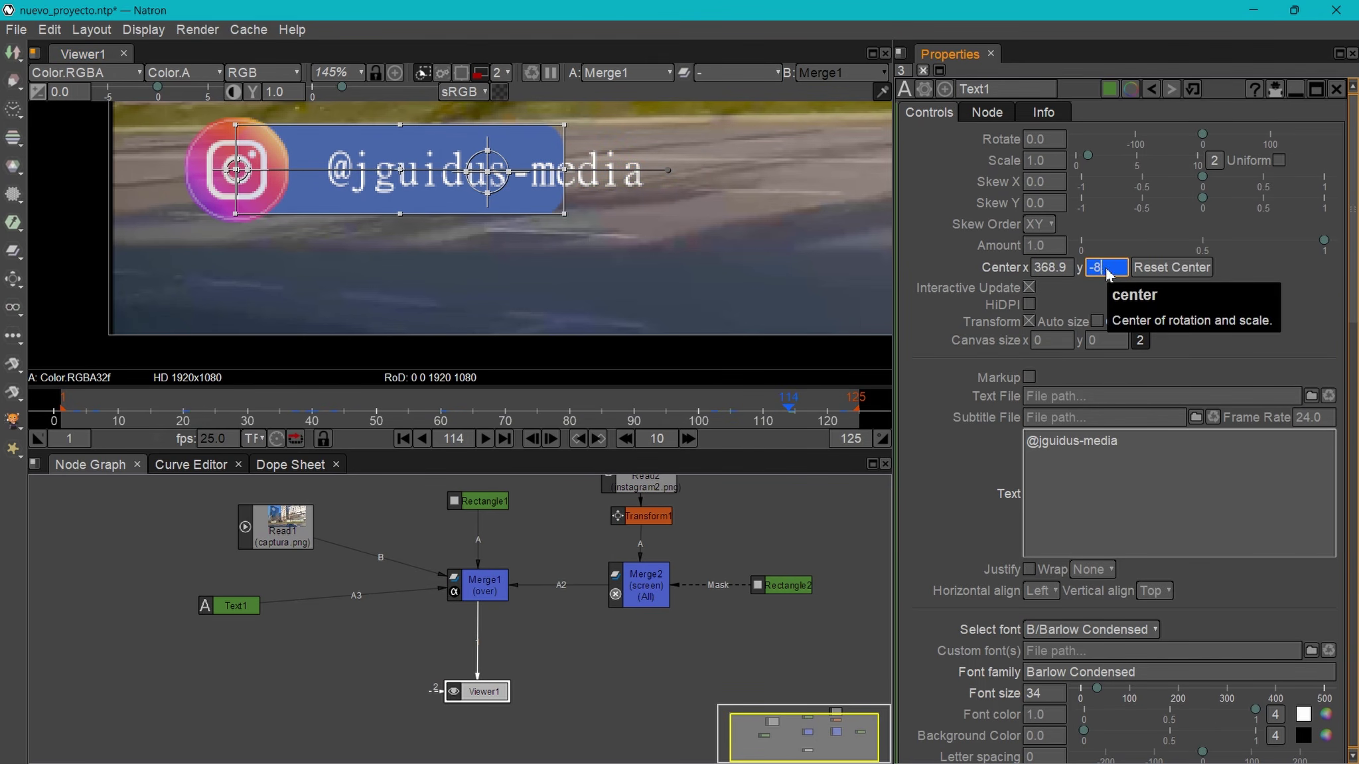
pyautogui.press('Return')
pyautogui.moveTo(240, 610); pyautogui.dragTo(218, 688)
pyautogui.press('m')
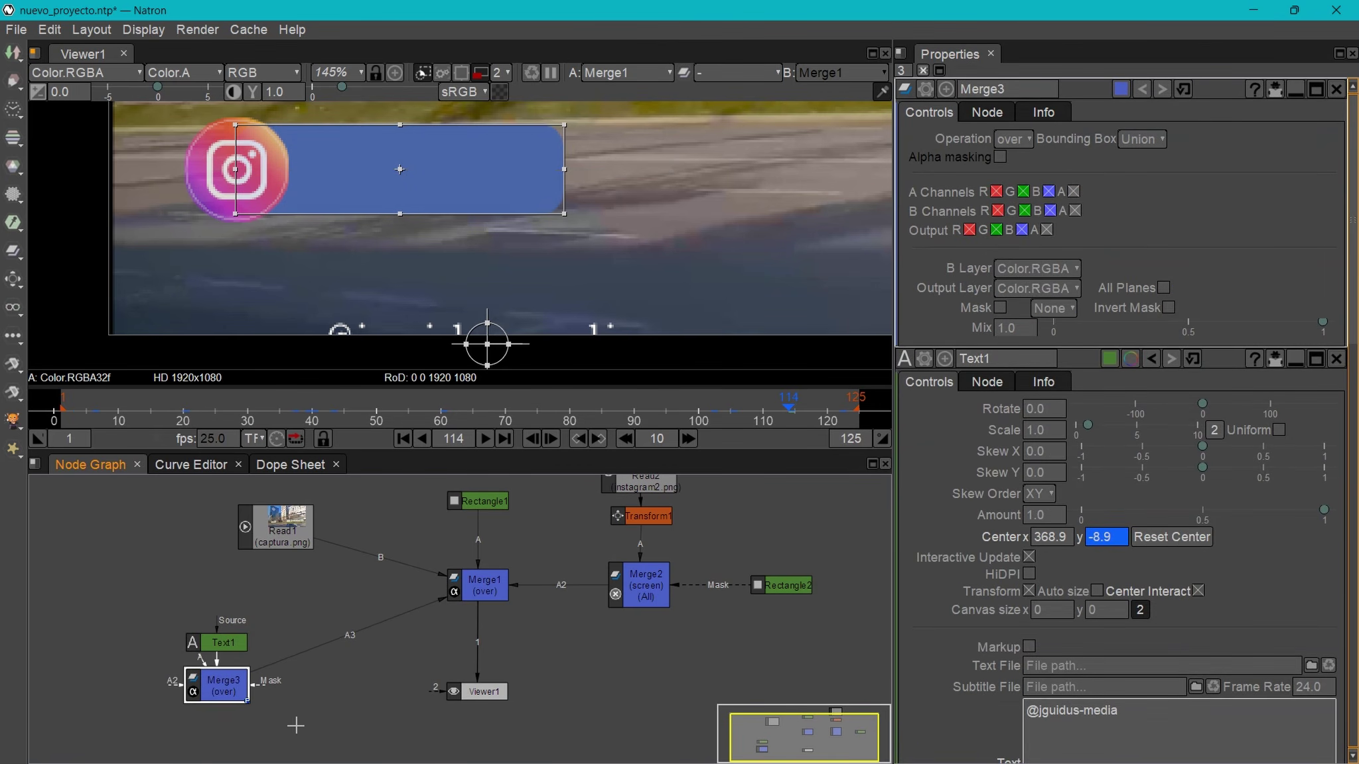
# - Create a Rectangle3 node with 'rec' and connect it as Merge3's mask
pyautogui.click(296, 725)
pyautogui.press('Tab')
pyautogui.write('rec')
pyautogui.press('Return')
pyautogui.moveTo(387, 757); pyautogui.dragTo(312, 684)
pyautogui.click(226, 693)
# - Resize the mask rectangle to sit under the blue bar, about 466.5 wide
pyautogui.moveTo(113, 334); pyautogui.dragTo(402, 245)
pyautogui.scroll(-8, 591, 263)
pyautogui.moveTo(702, 131); pyautogui.dragTo(442, 312)
pyautogui.scroll(6, 442, 309)
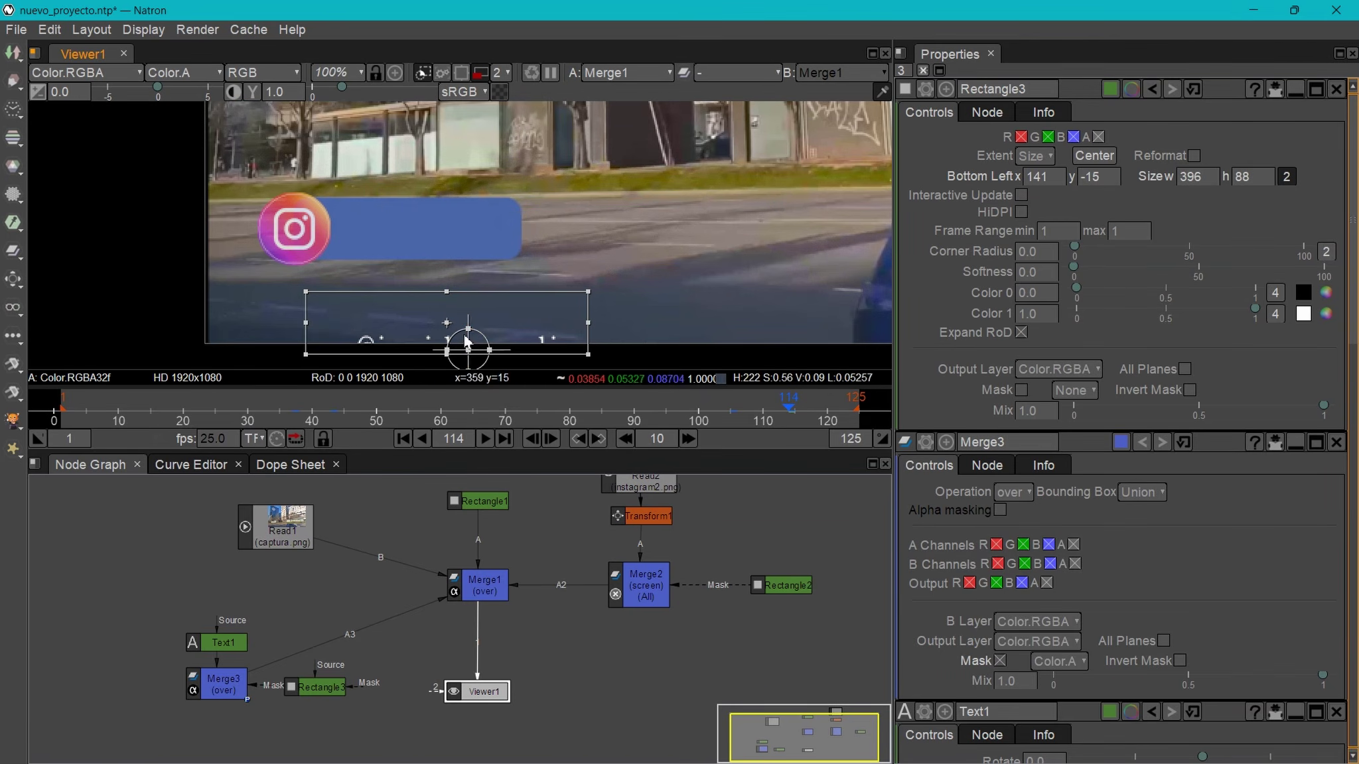
pyautogui.moveTo(446, 294); pyautogui.dragTo(442, 293)
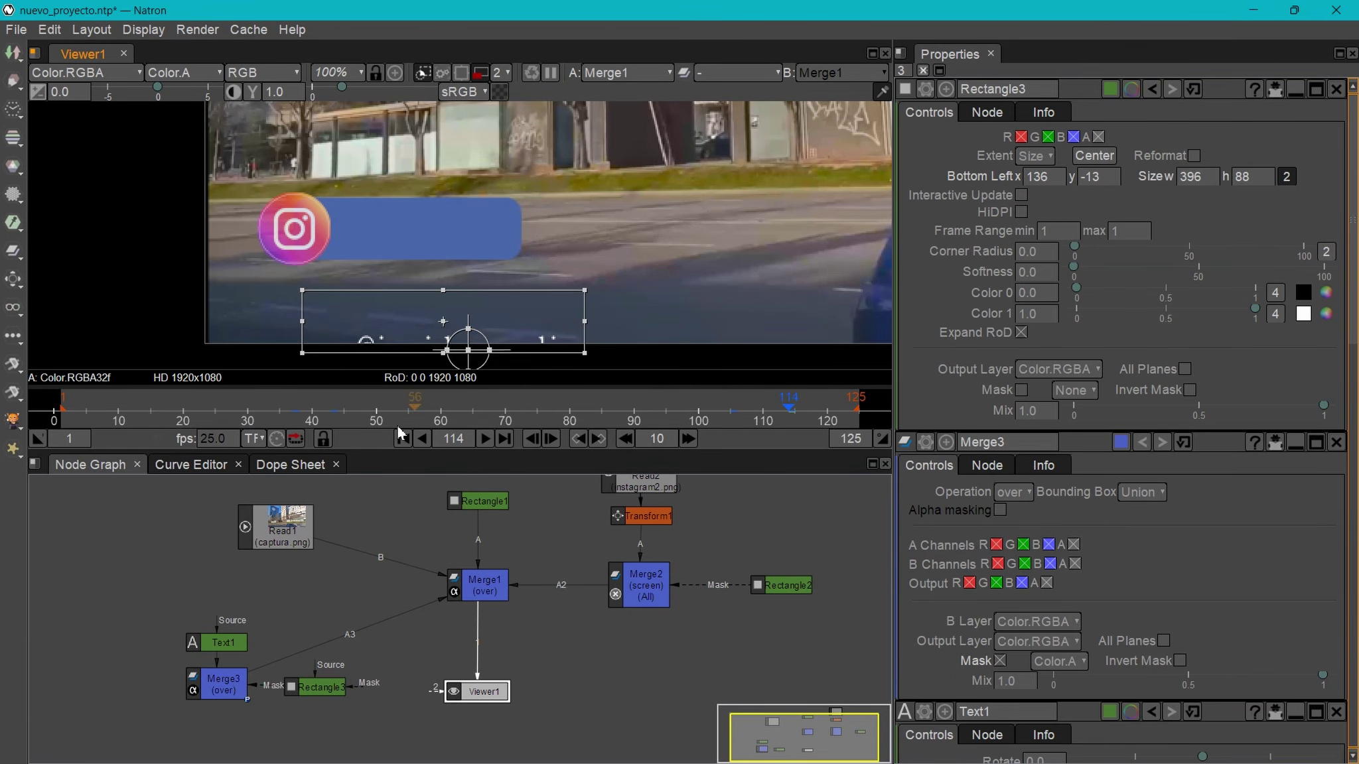
pyautogui.click(229, 697)
pyautogui.moveTo(245, 693); pyautogui.dragTo(234, 705)
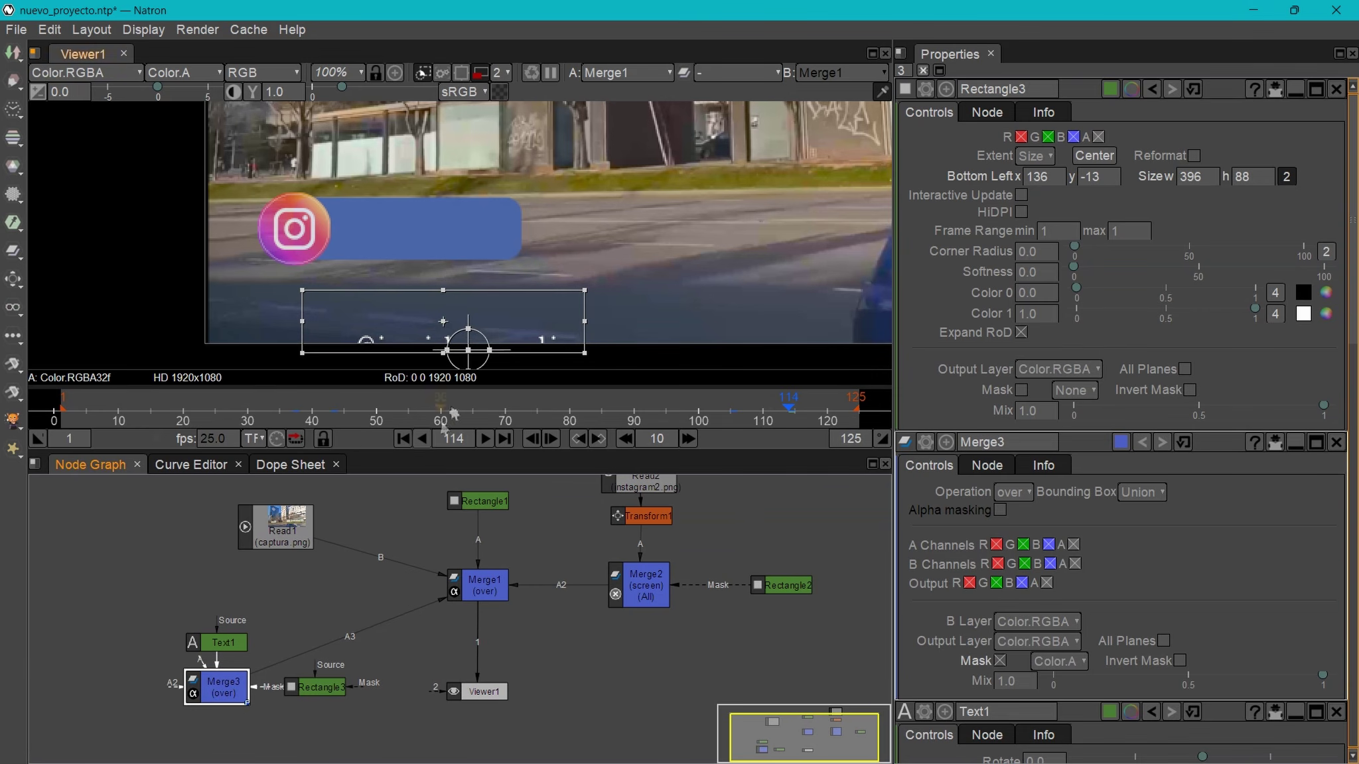
pyautogui.moveTo(789, 412)
pyautogui.mouseDown()
pyautogui.moveTo(763, 413)
pyautogui.moveTo(776, 413)
pyautogui.mouseUp()
pyautogui.moveTo(584, 320); pyautogui.dragTo(634, 321)
pyautogui.moveTo(469, 290); pyautogui.dragTo(469, 278)
pyautogui.moveTo(231, 697); pyautogui.dragTo(224, 640)
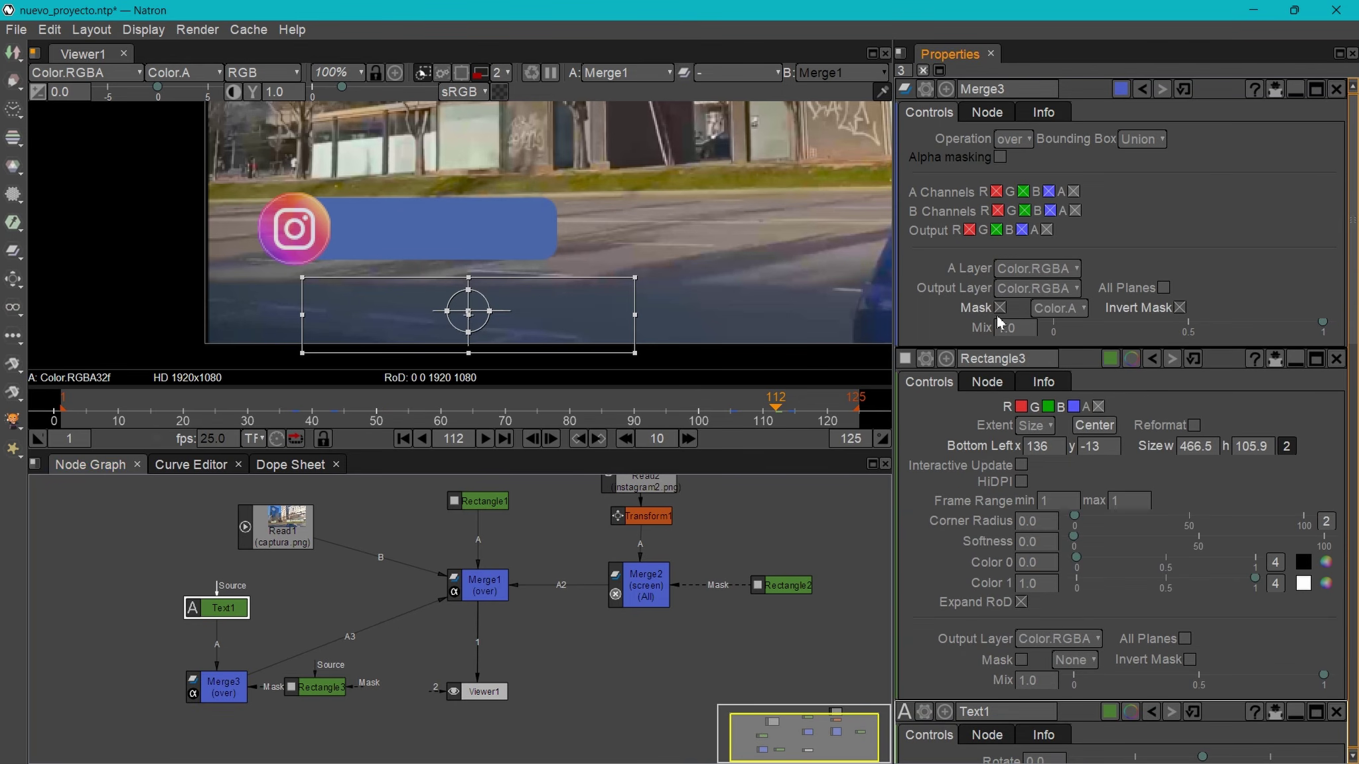
# - Give Rectangle3 softness 34, turn off Expand RoD, and unplug Read1 from Merge1
pyautogui.moveTo(785, 413); pyautogui.dragTo(766, 406)
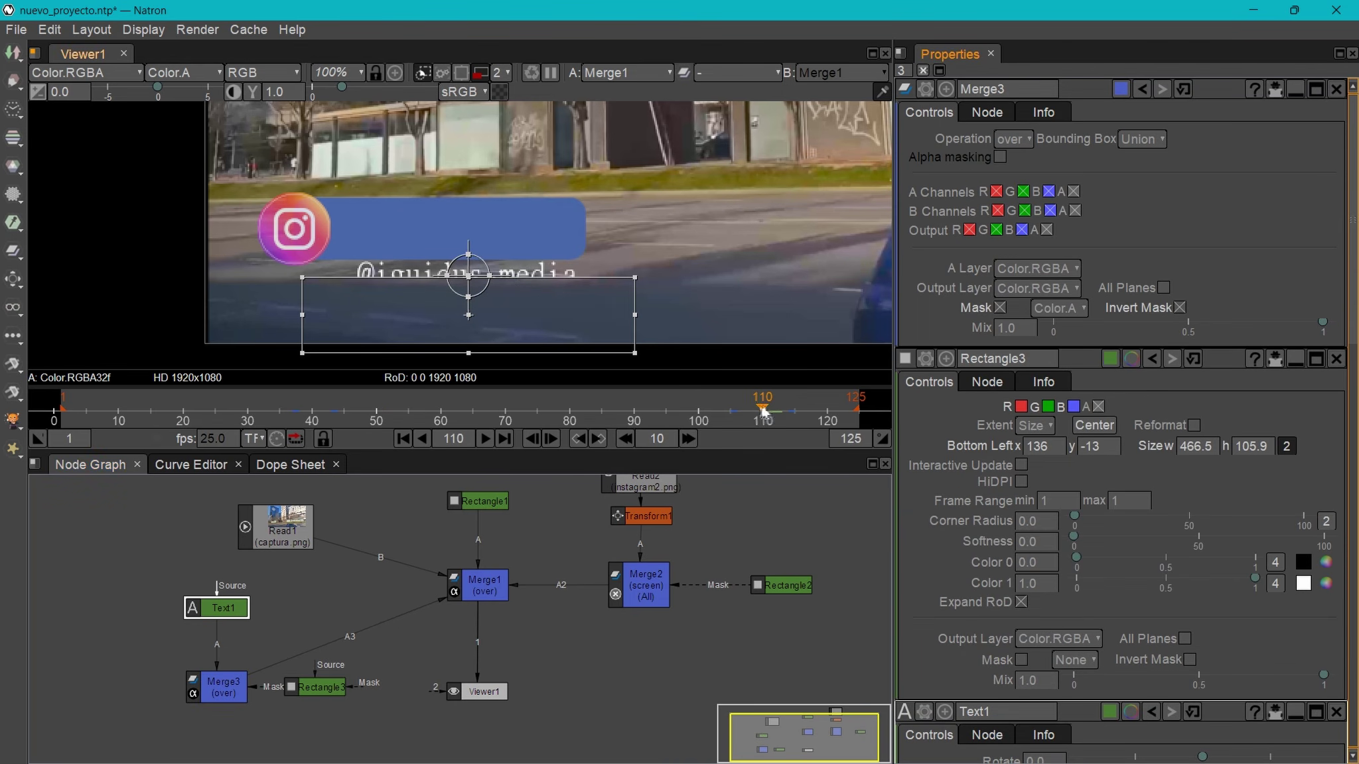
pyautogui.click(308, 686)
pyautogui.moveTo(1074, 270); pyautogui.dragTo(1157, 267)
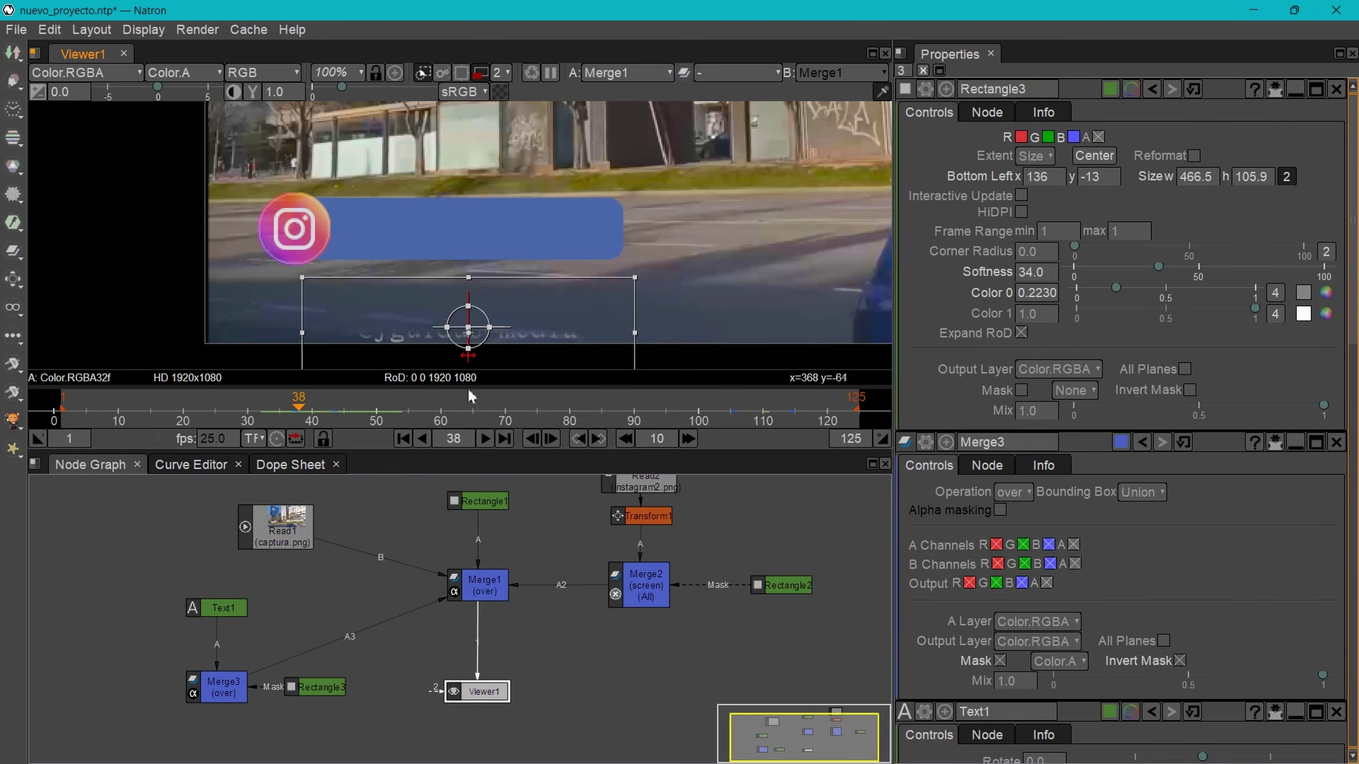
pyautogui.click(1021, 333)
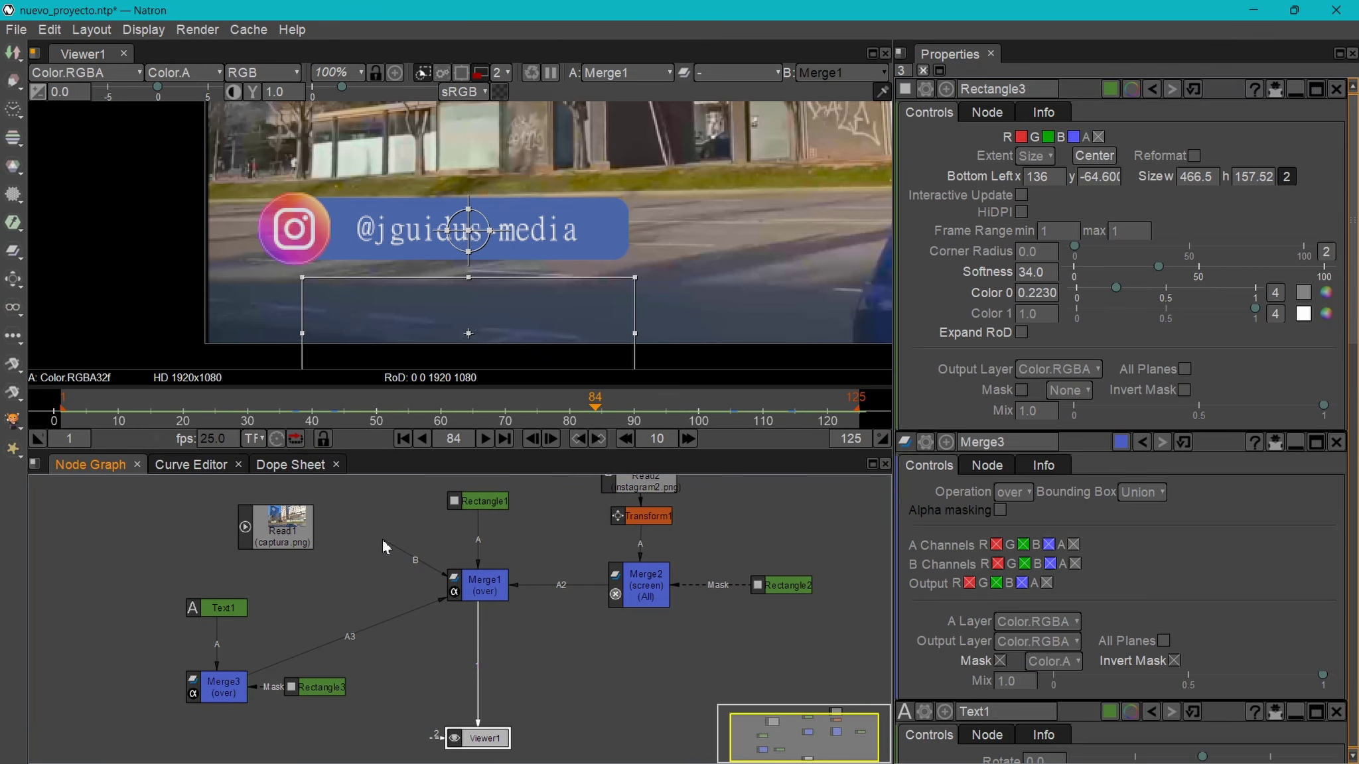
pyautogui.moveTo(382, 539); pyautogui.dragTo(378, 541)
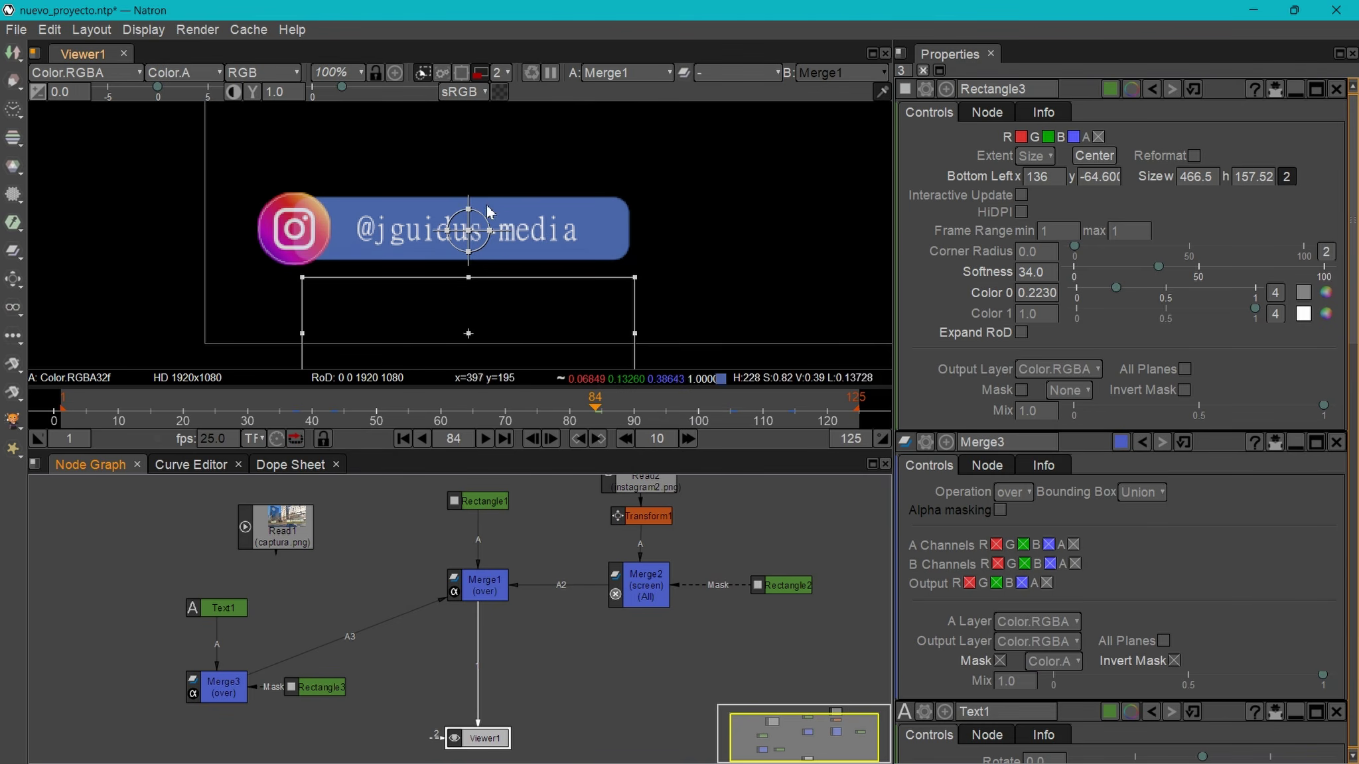
# - Turn on the viewer checkerboard and add a Write node after Merge1 with W
pyautogui.click(499, 92)
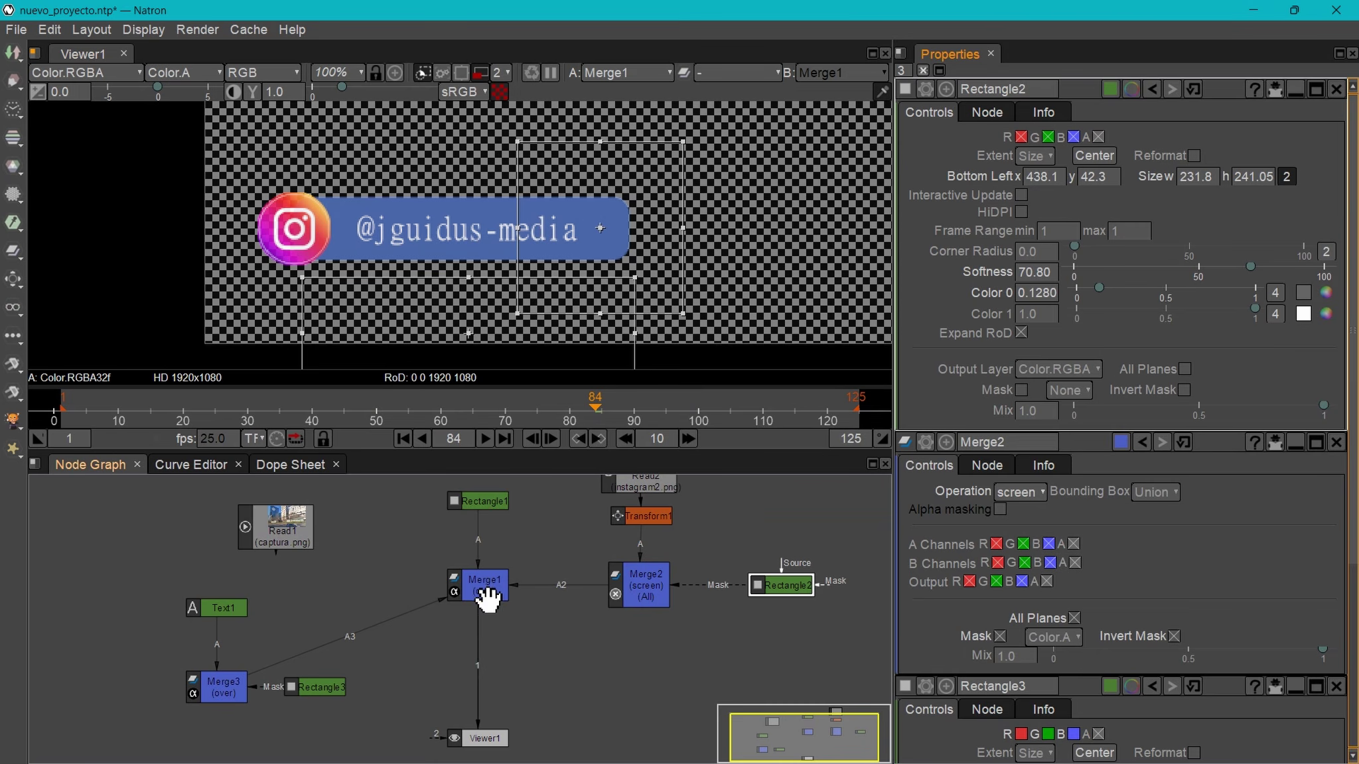
pyautogui.click(484, 596)
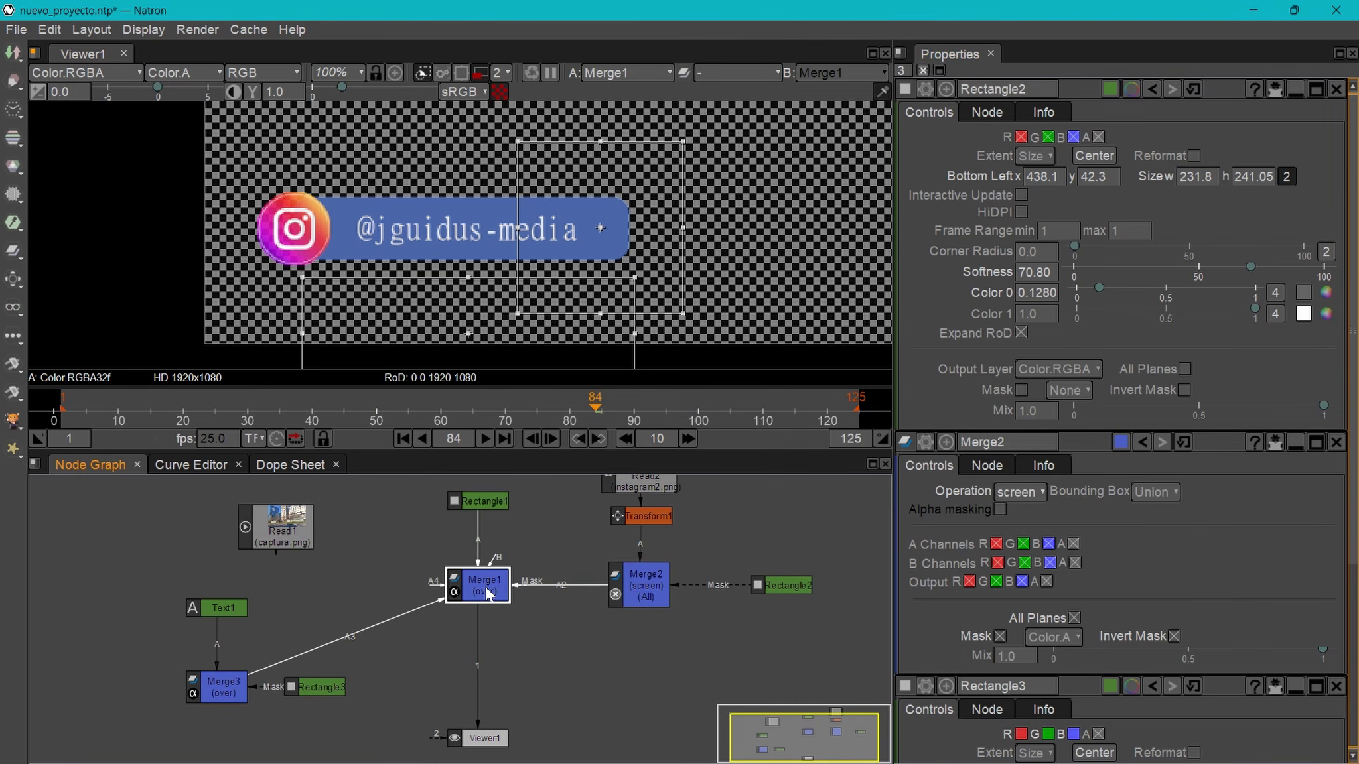
pyautogui.press('w')
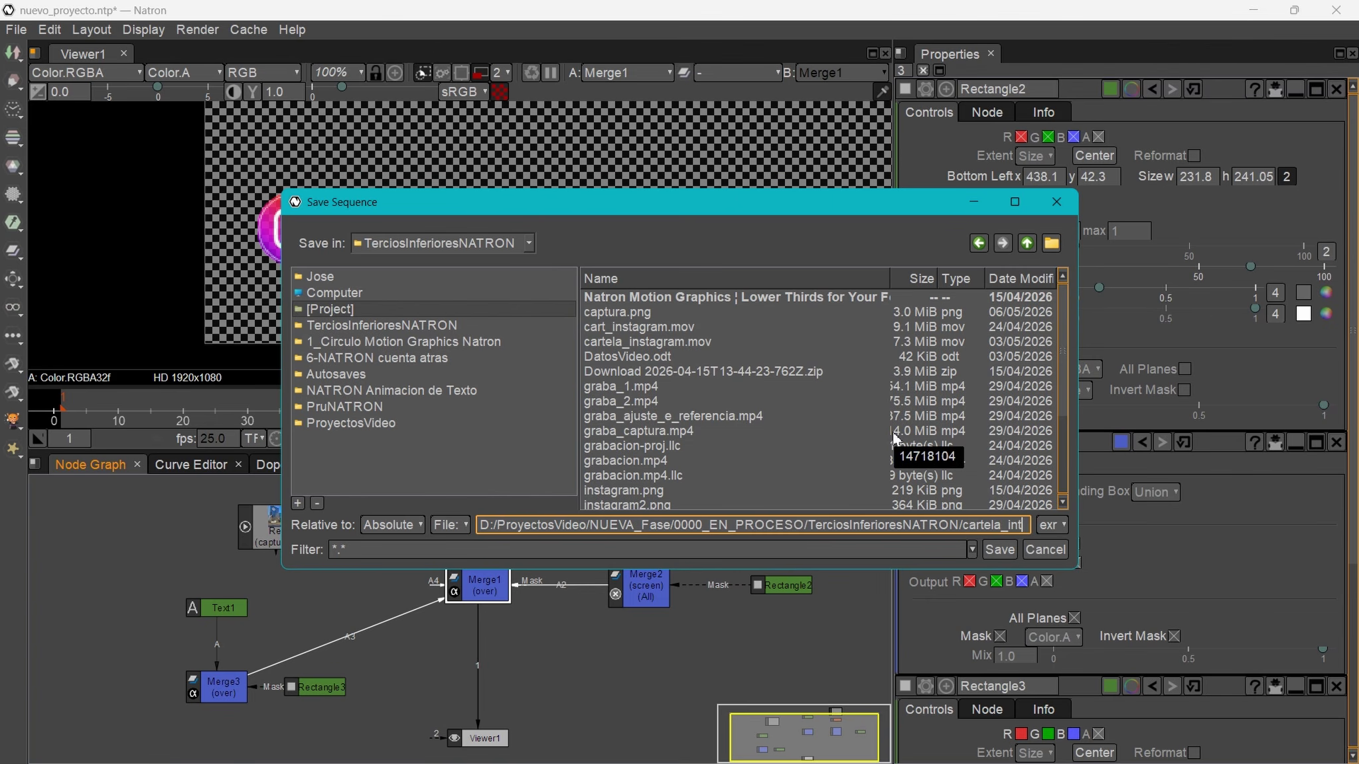
# - Name the output file cartela_instag.mov and create Write1
pyautogui.write('s')
pyautogui.press('BackSpace')
pyautogui.write('stag')
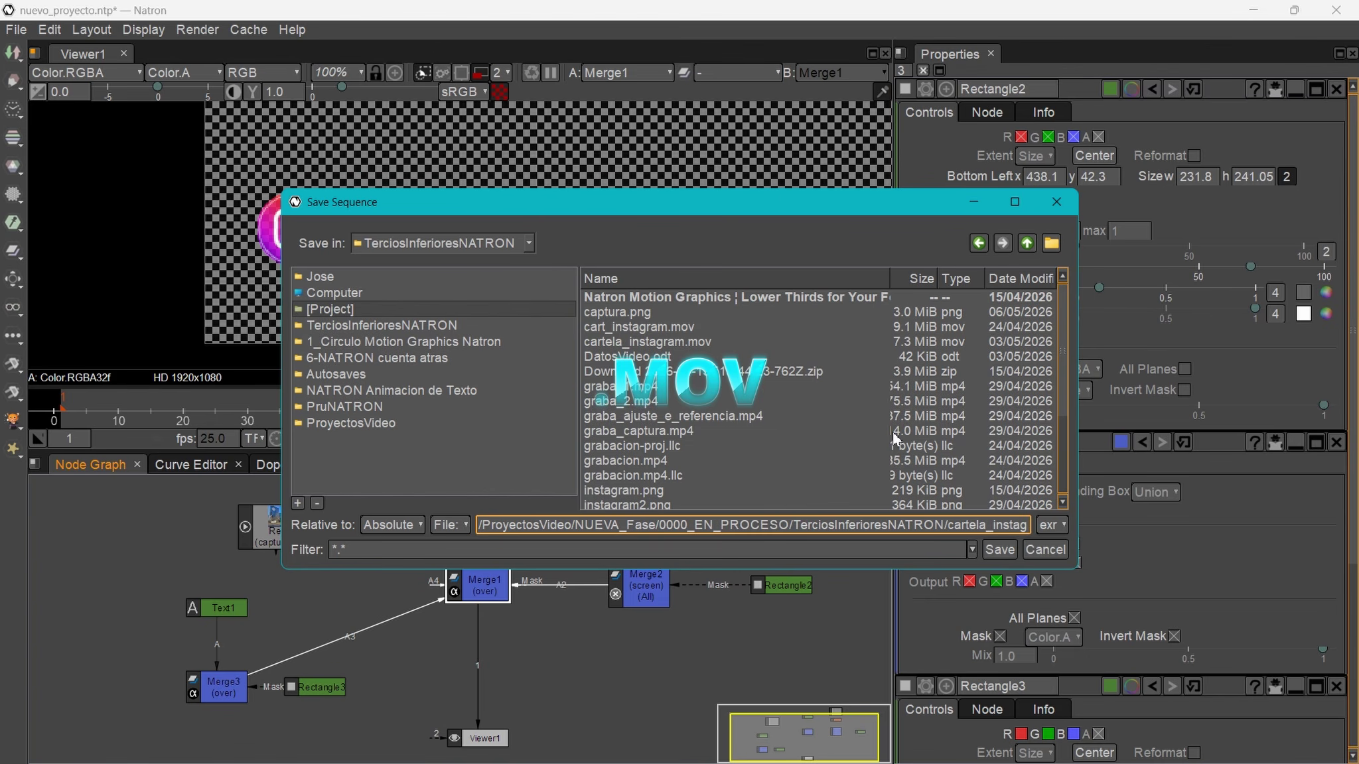
pyautogui.write('.mov')
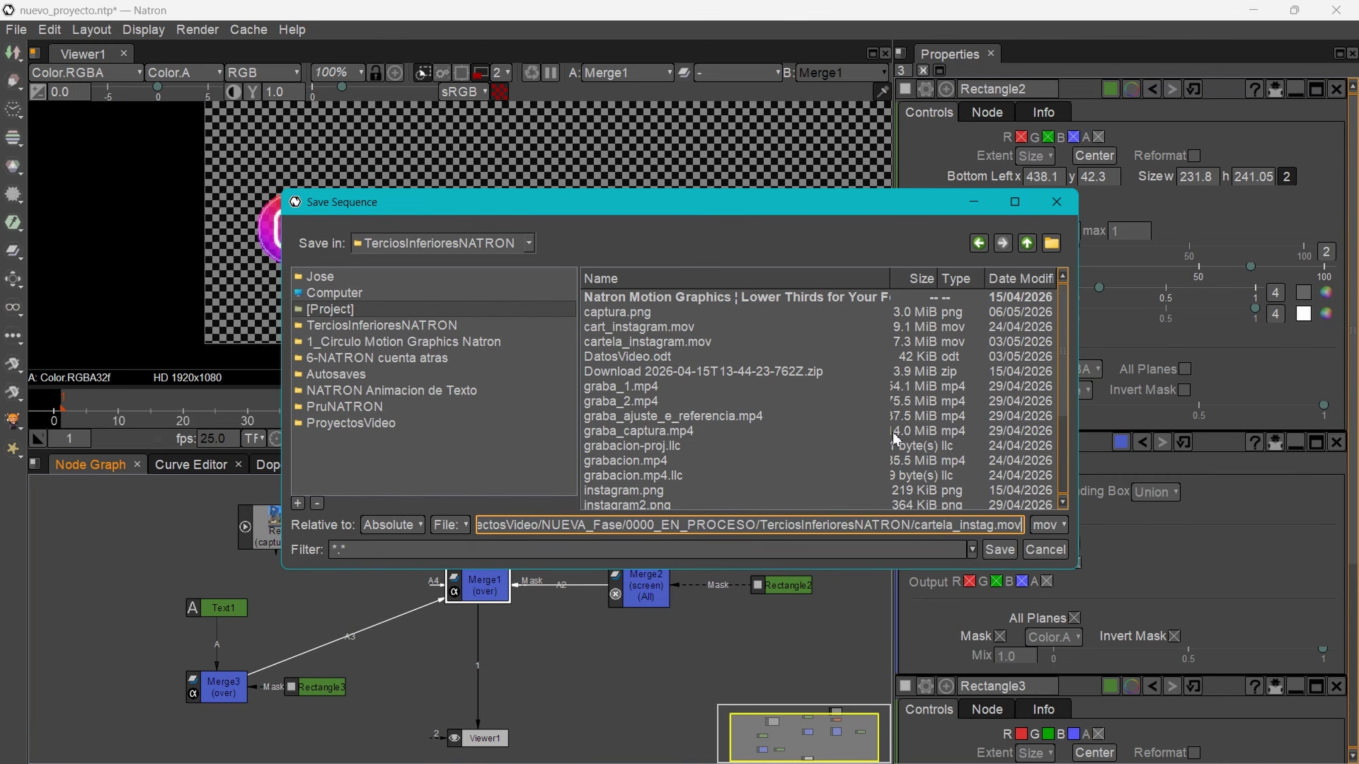
pyautogui.press('Return')
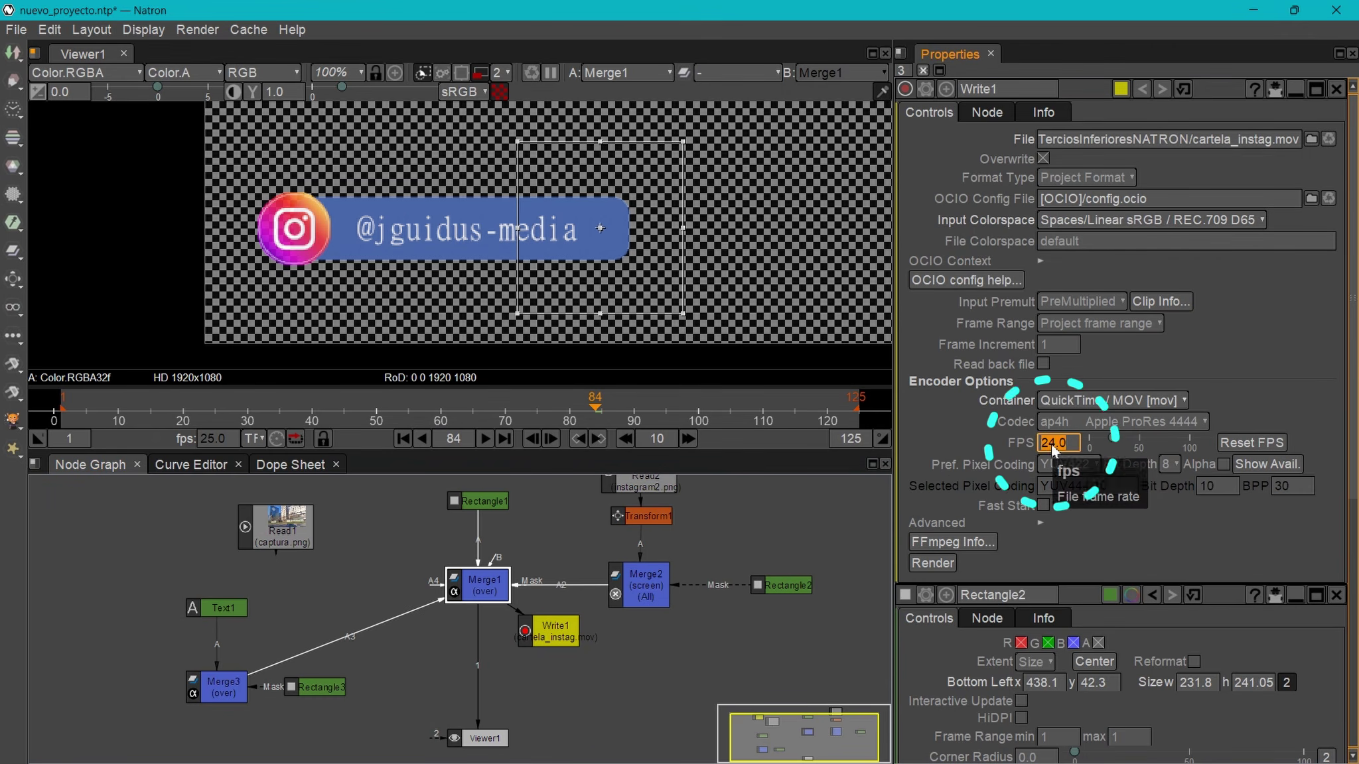
# - Set Write1's frame rate to 25 fps and include the alpha channel
pyautogui.write('25')
pyautogui.press('Return')
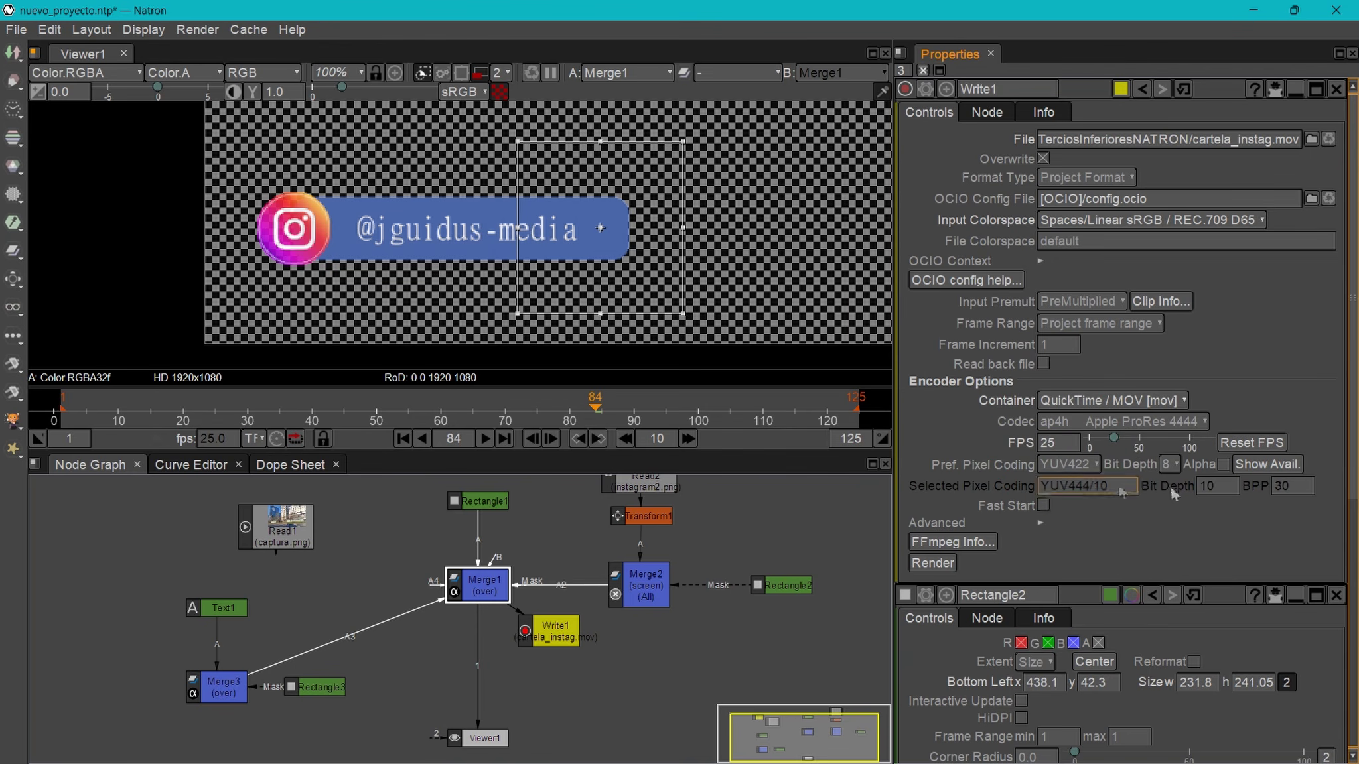
pyautogui.click(1223, 465)
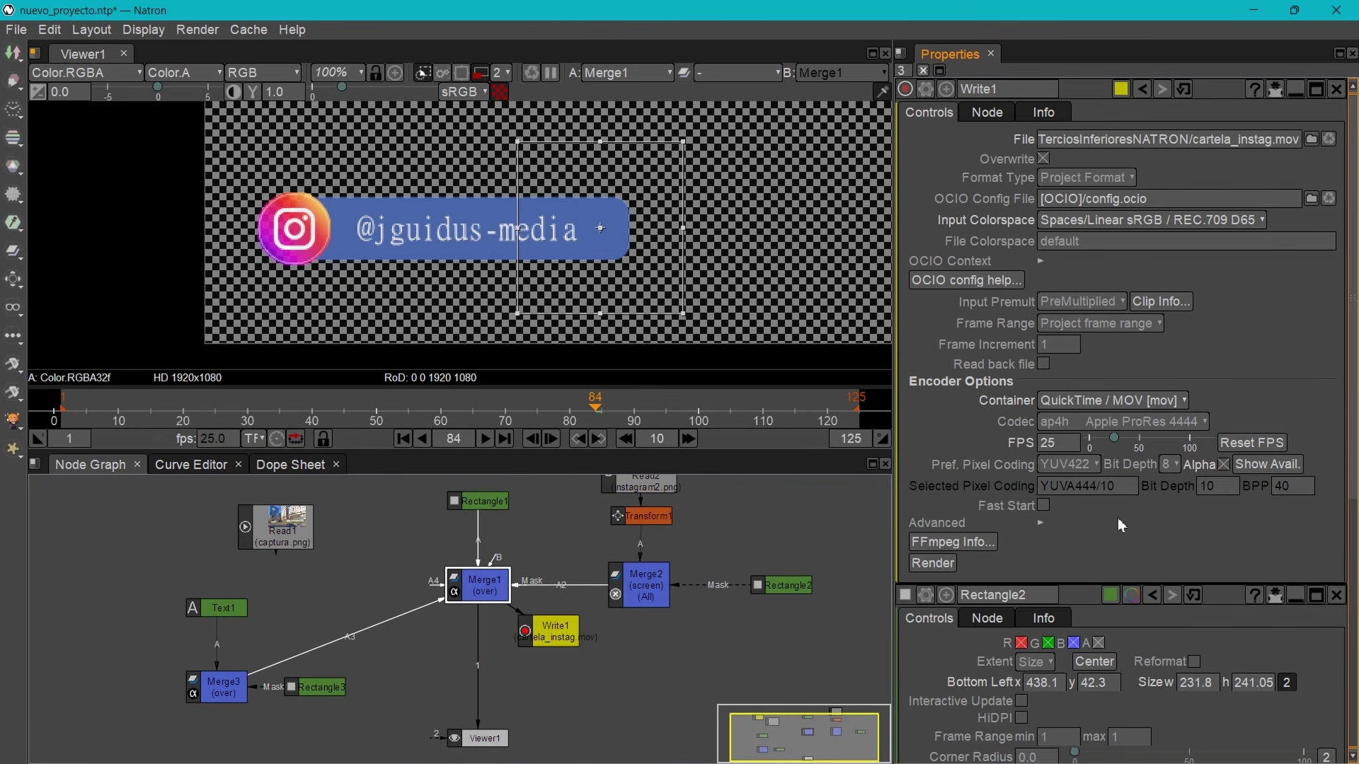
# - Start a render, then delete the failed render task from the list
pyautogui.click(930, 563)
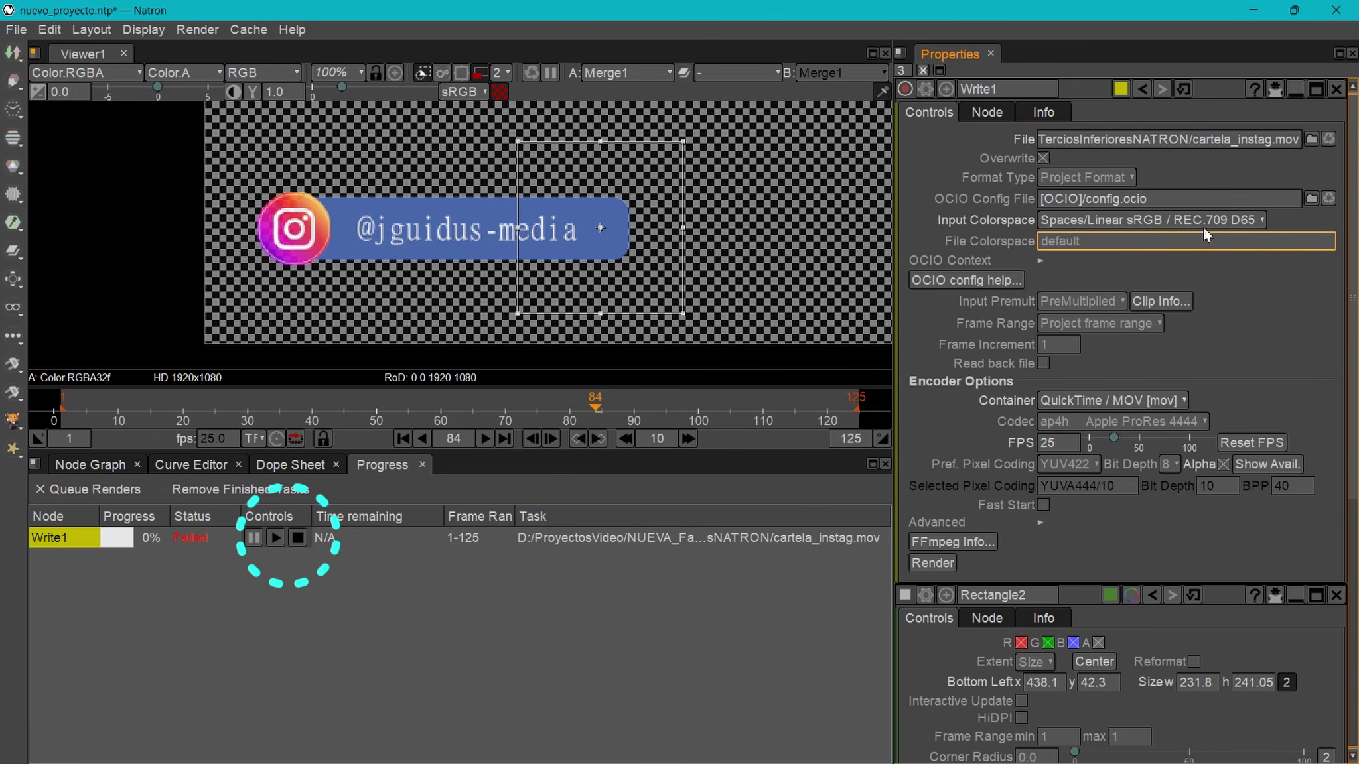
pyautogui.click(191, 538)
pyautogui.press('Delete')
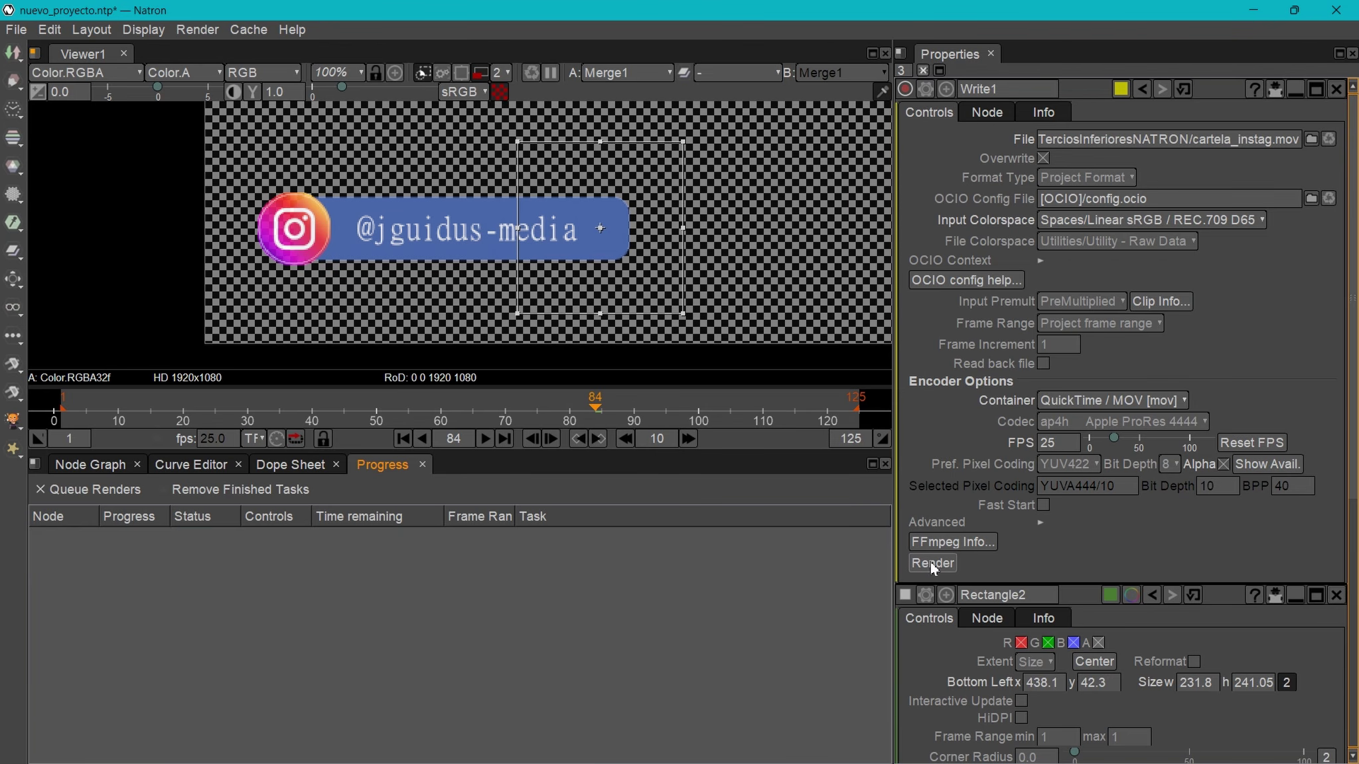
# - Set file colourspace to Linear sRGB / REC.709 D65, render, and play cartela_instag.mov
pyautogui.click(1070, 240)
pyautogui.click(1173, 263)
pyautogui.click(1171, 241)
pyautogui.moveTo(1085, 297)
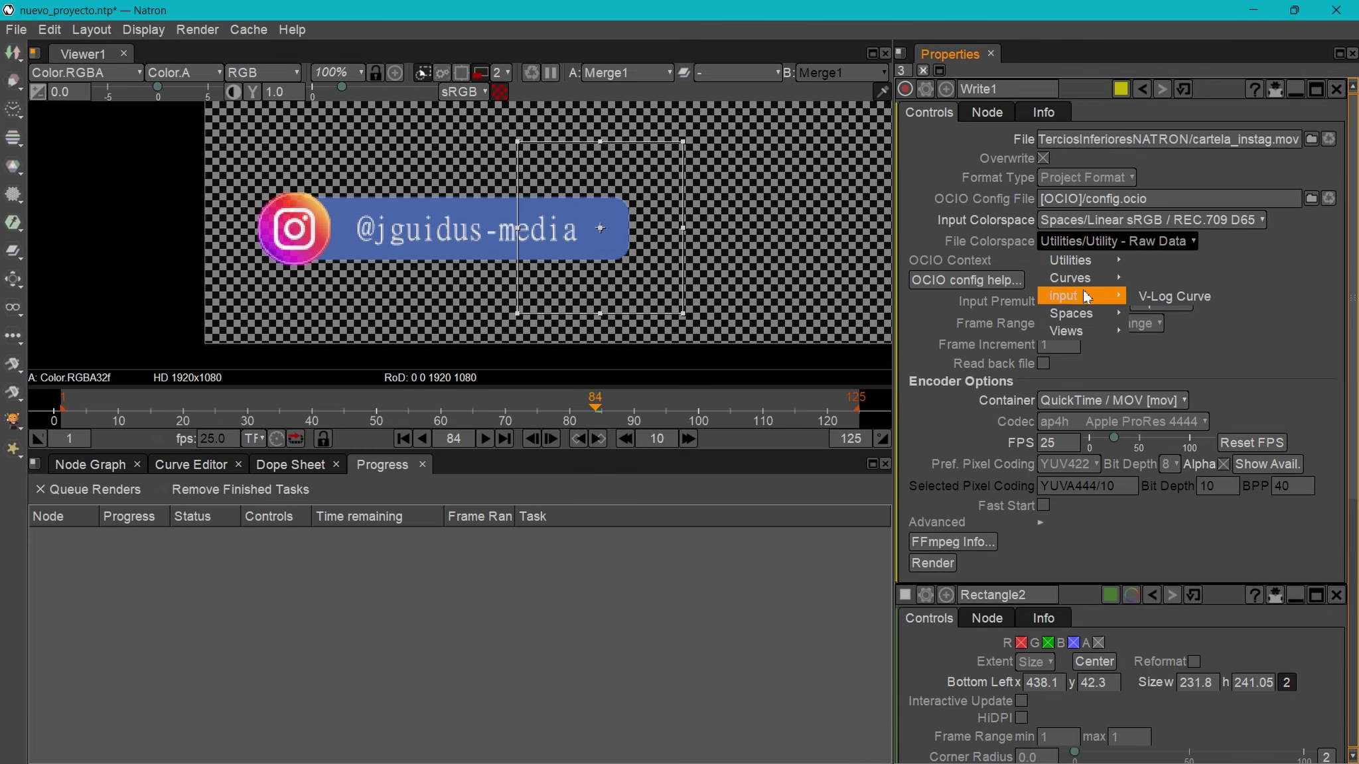
pyautogui.moveTo(855, 318)
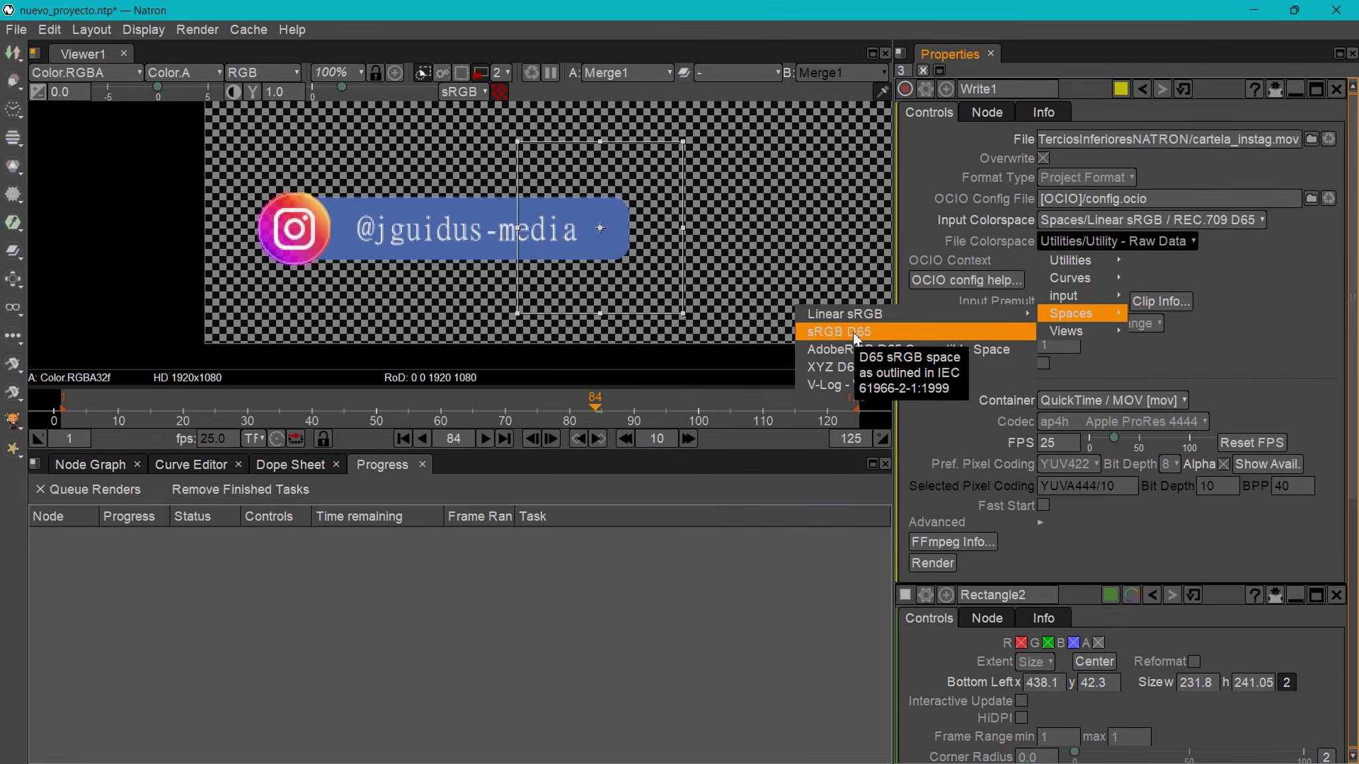
pyautogui.click(1073, 315)
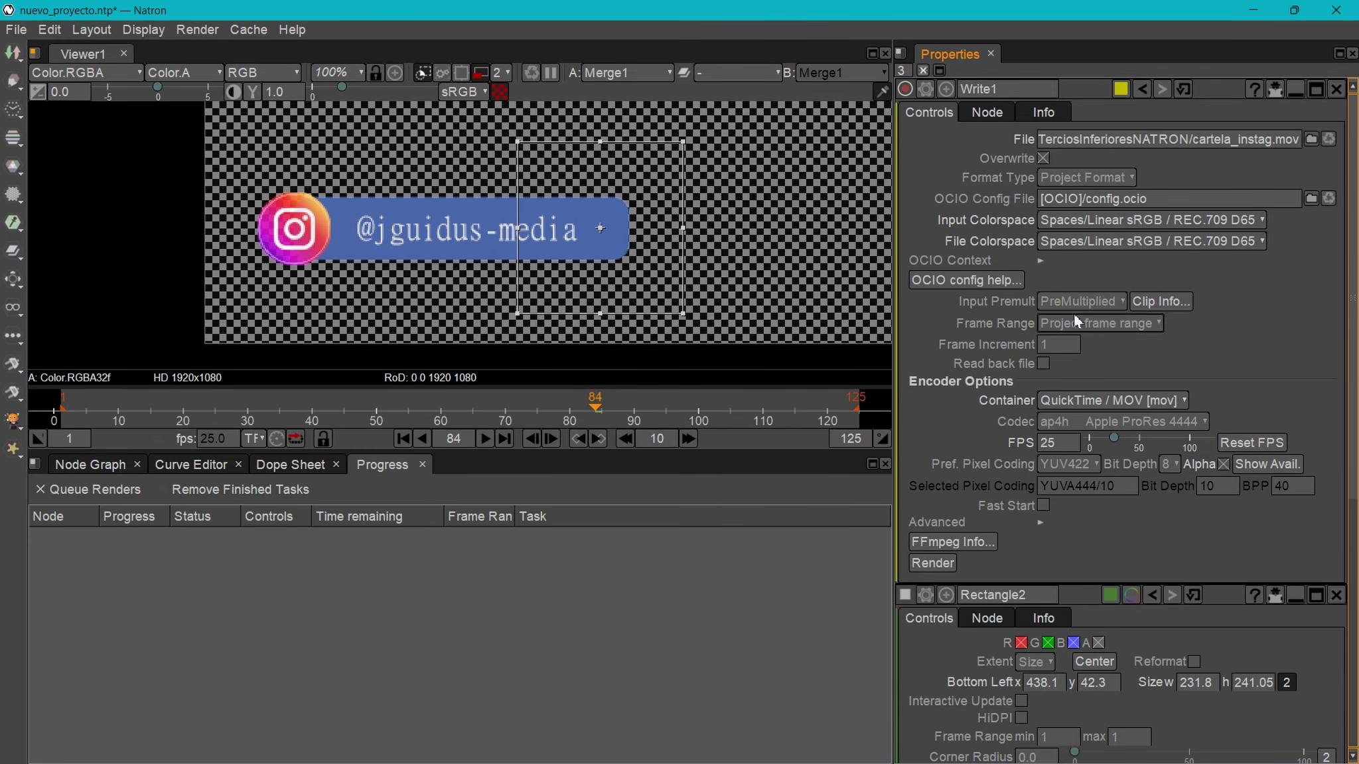
pyautogui.click(932, 564)
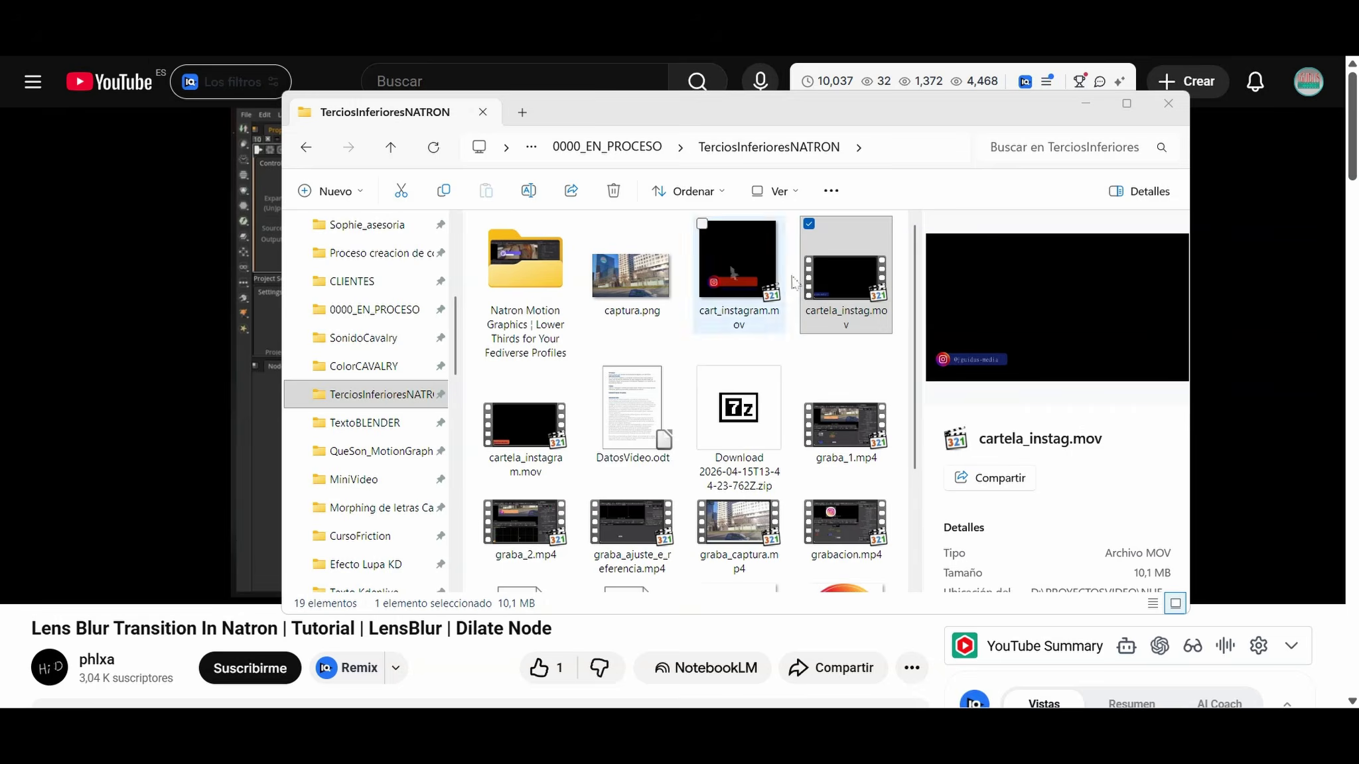
pyautogui.doubleClick(836, 265)
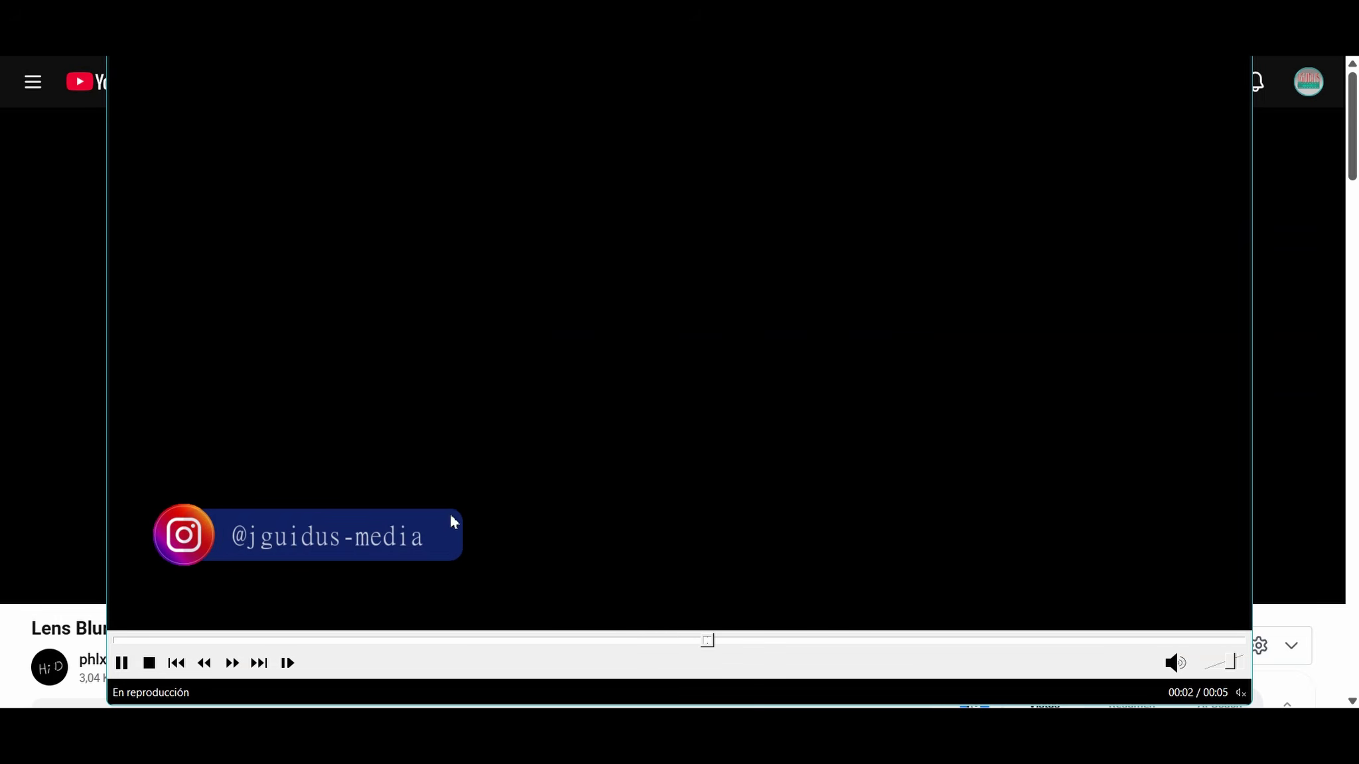